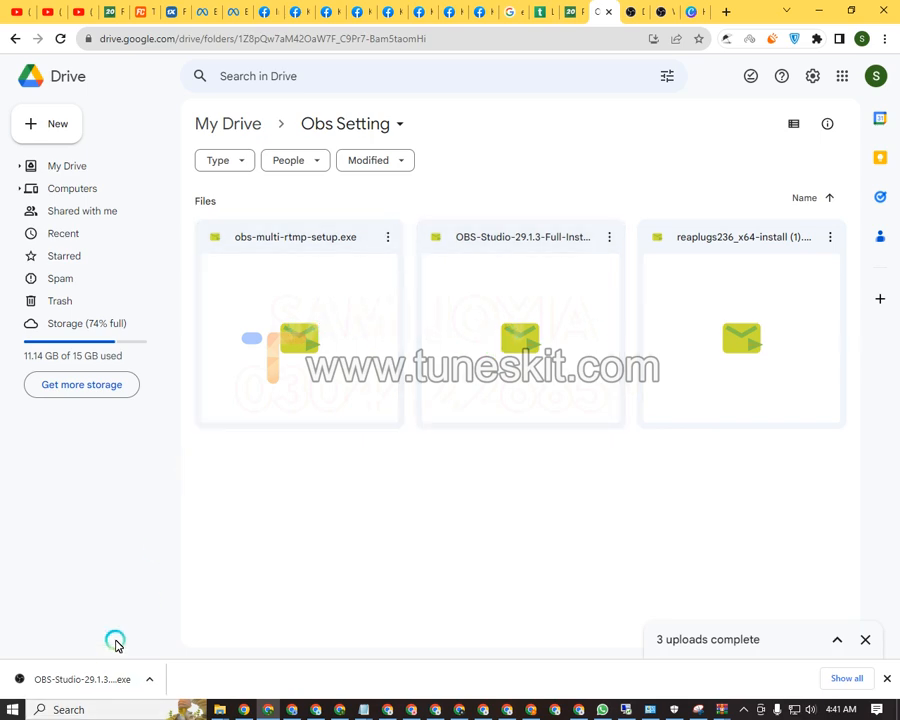
Step: Switch to OBS Studio and remove the Display Capture source from the scene
click(88, 712)
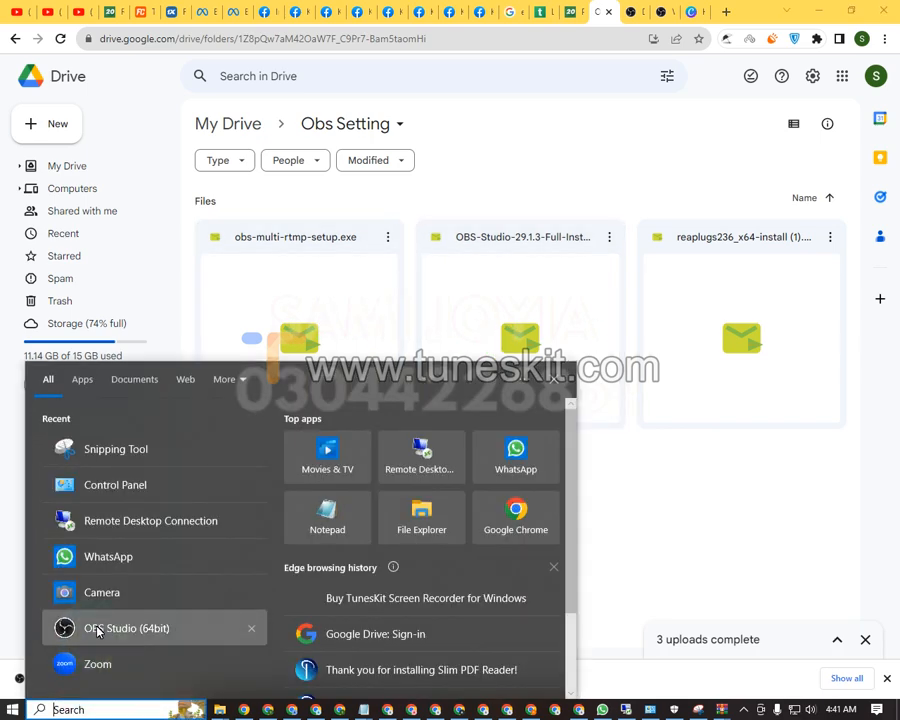
click(104, 624)
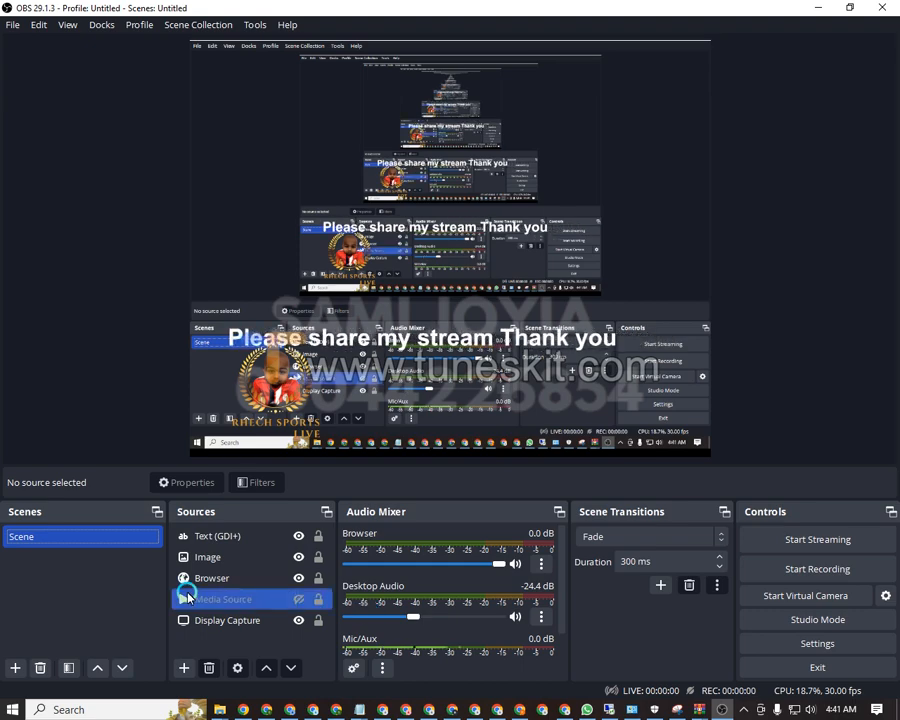
click(205, 620)
click(209, 668)
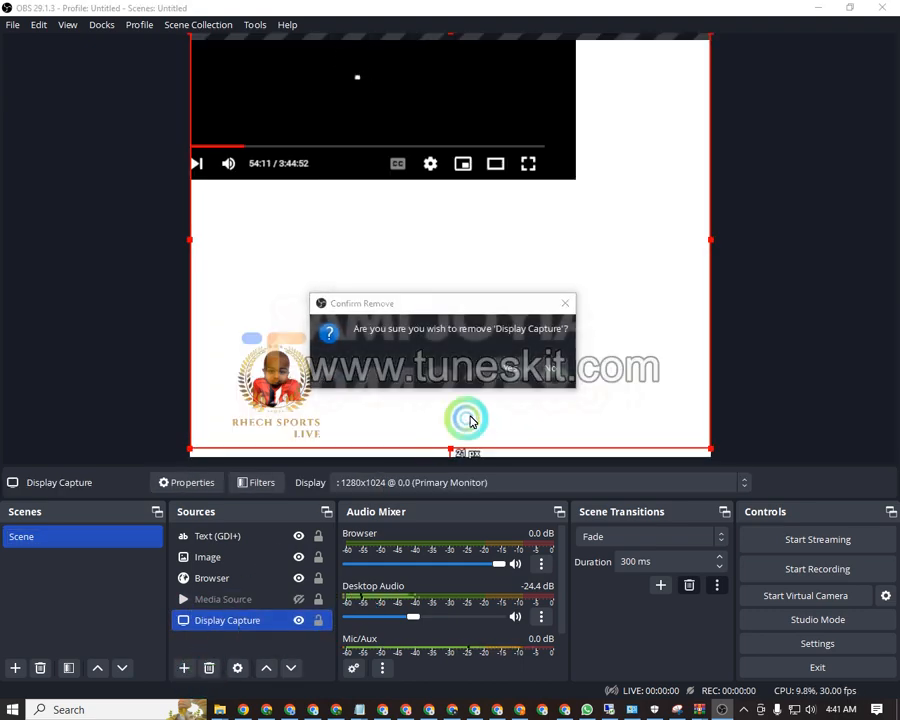
click(512, 366)
Step: Remove the Media Source and Browser sources from the scene
click(218, 598)
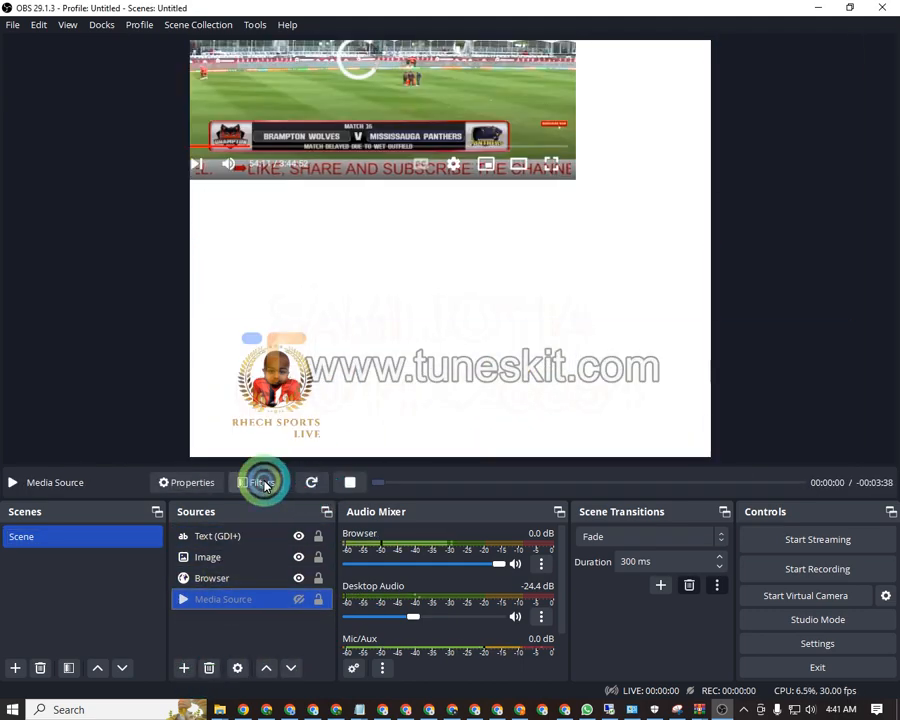
key(Delete)
click(505, 370)
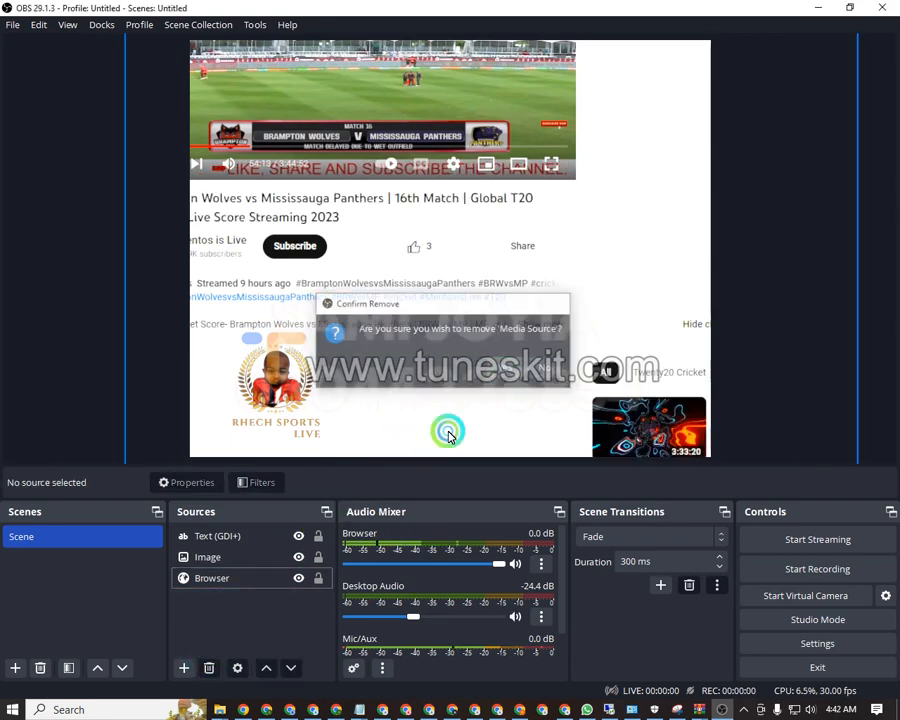
click(201, 584)
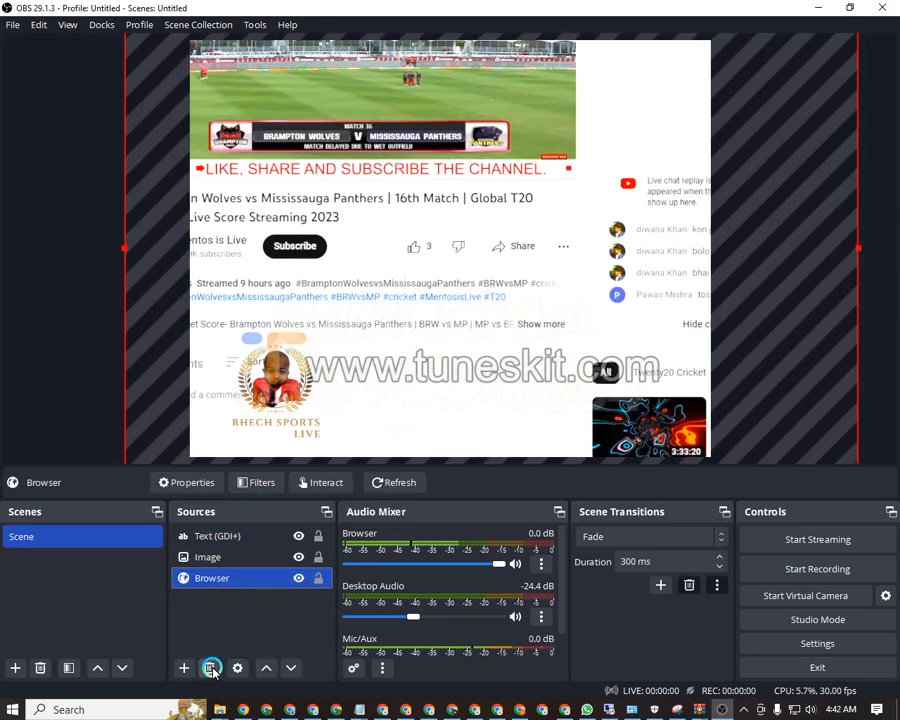
click(211, 668)
click(489, 379)
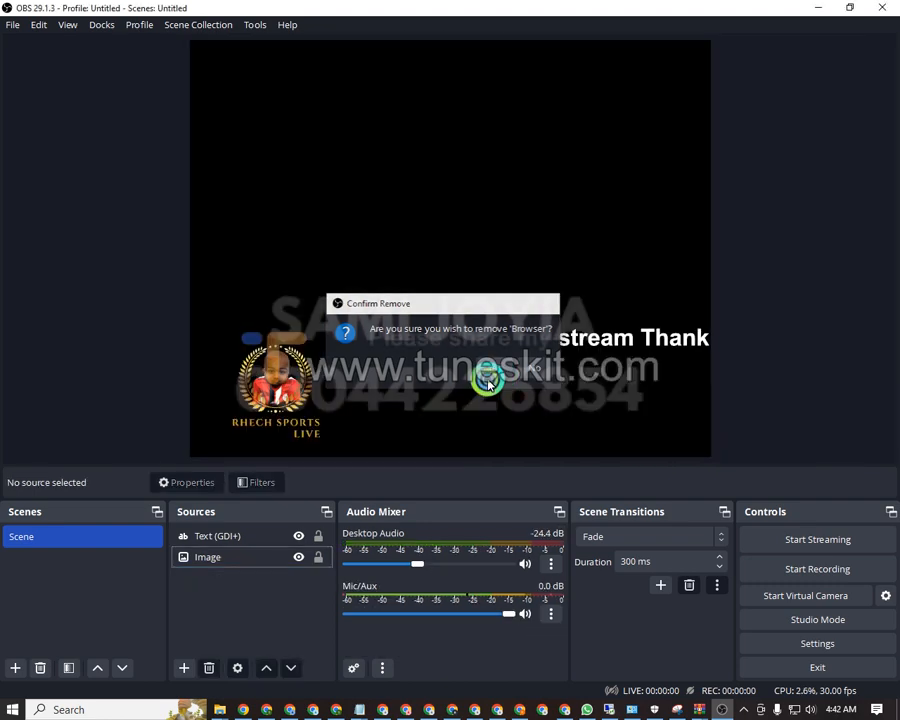
Step: Remove the Image and Text (GDI+) sources from the scene
click(220, 556)
click(209, 668)
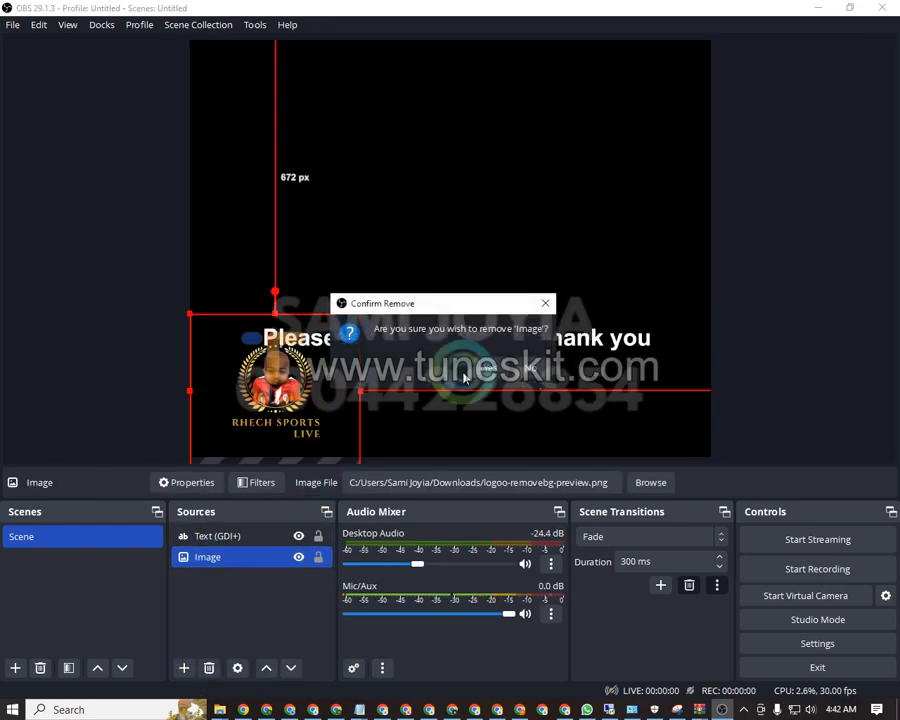
click(478, 368)
click(200, 537)
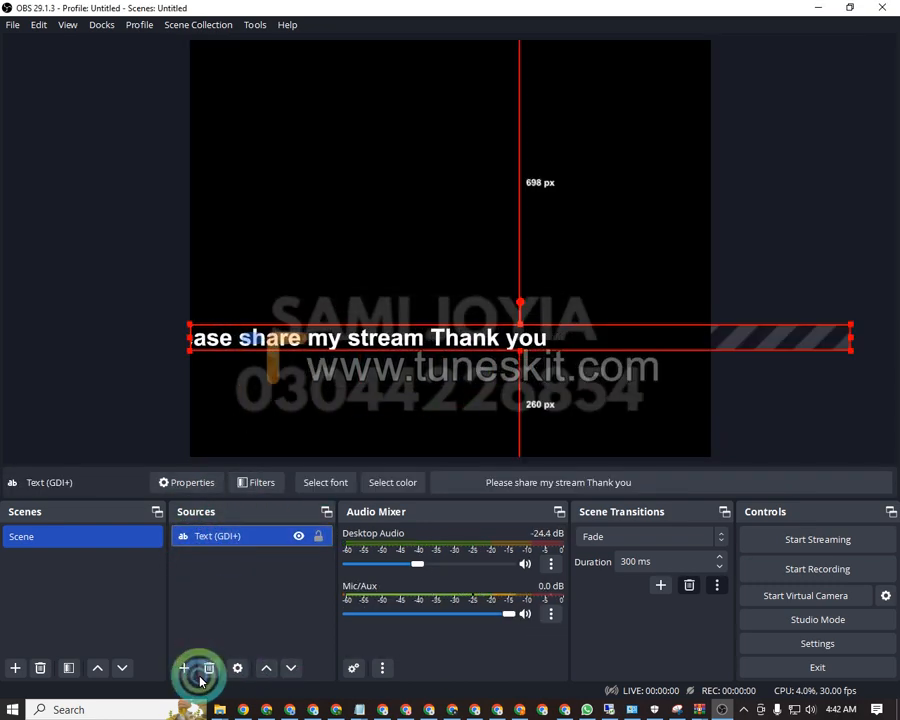
click(209, 668)
click(488, 372)
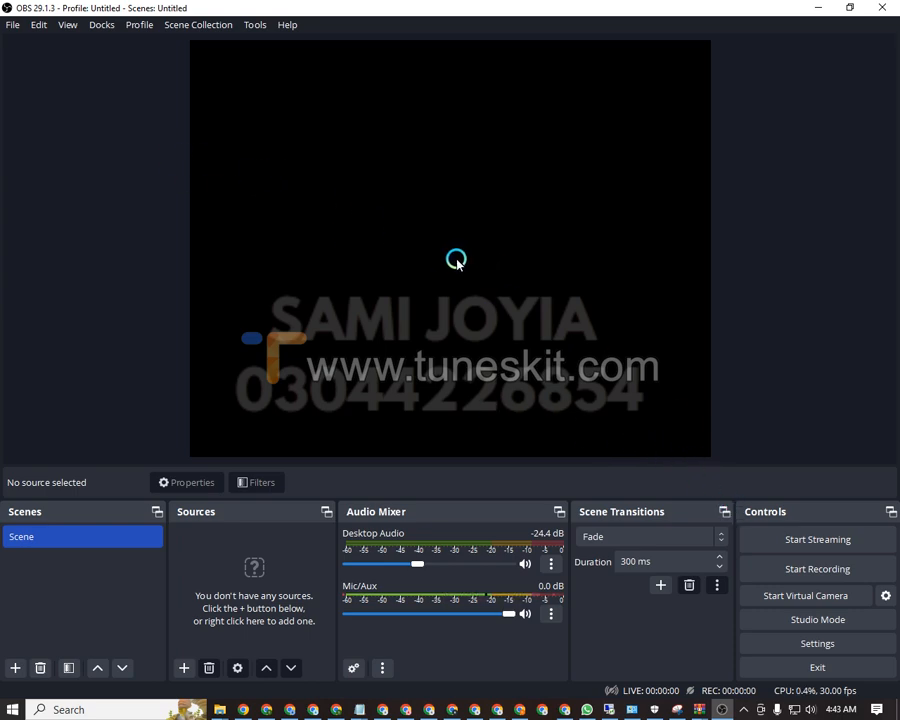
Step: Add a new Media Source to the empty scene, keeping the suggested name
click(184, 669)
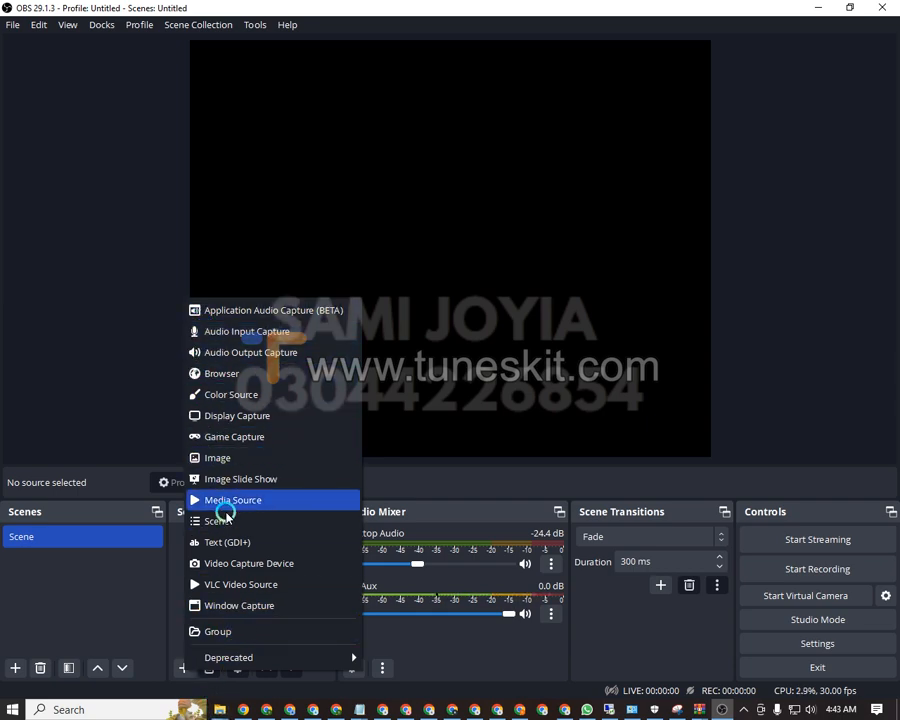
click(222, 659)
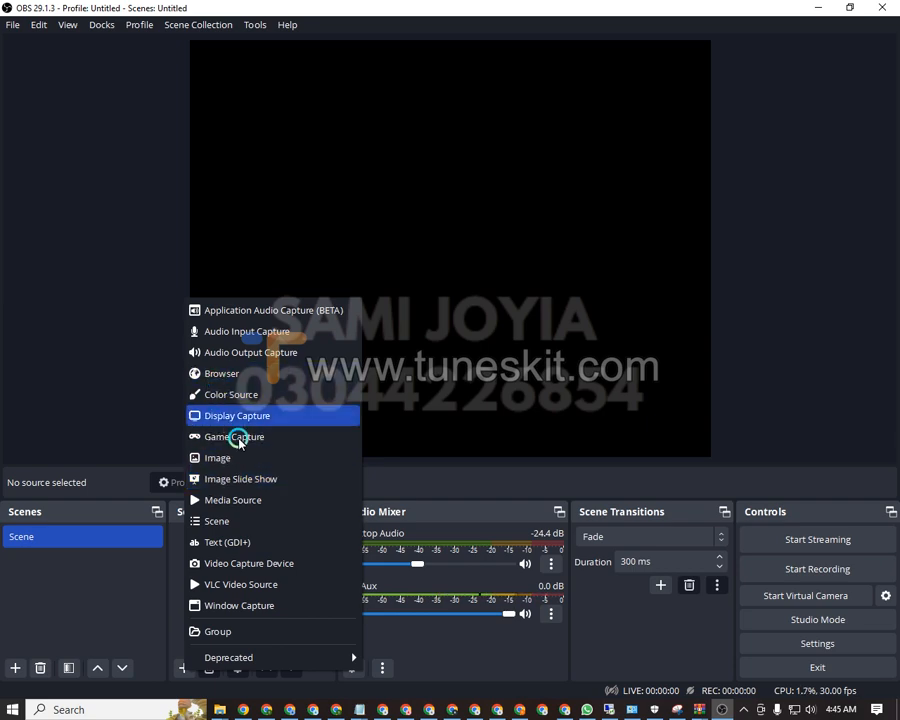
click(240, 498)
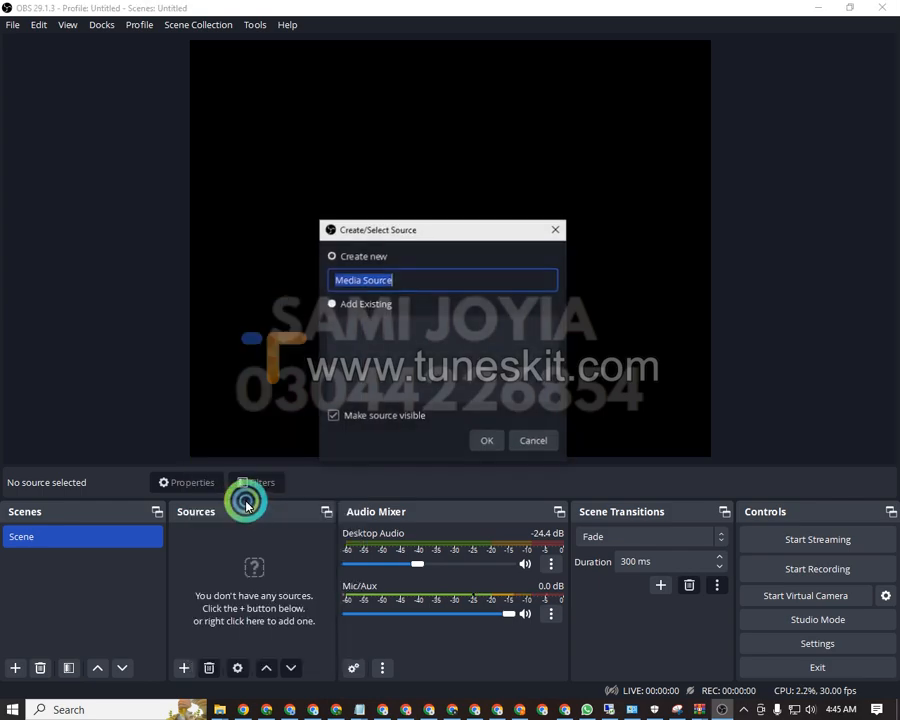
click(484, 440)
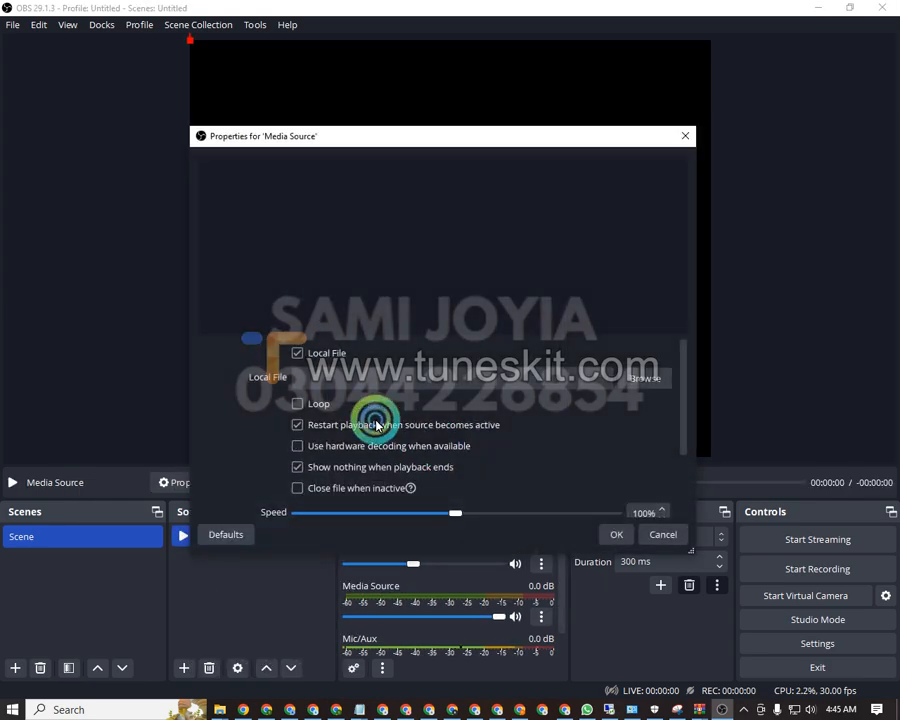
Step: Load the local file "khakhi part 1" from drive H: into the media source and accept its properties
click(635, 375)
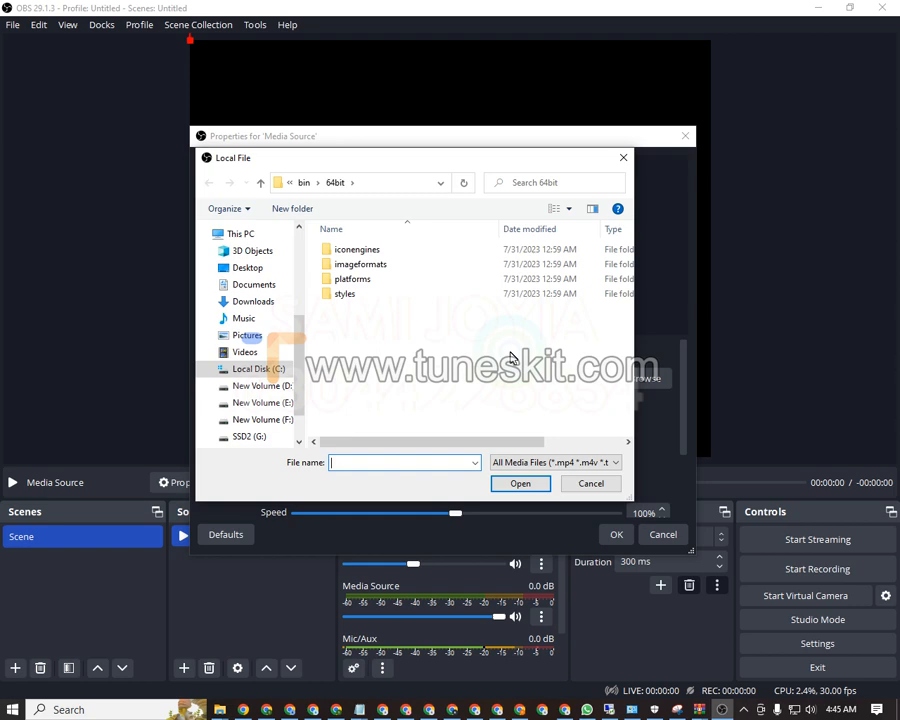
scroll(272, 400, down, 3)
click(276, 415)
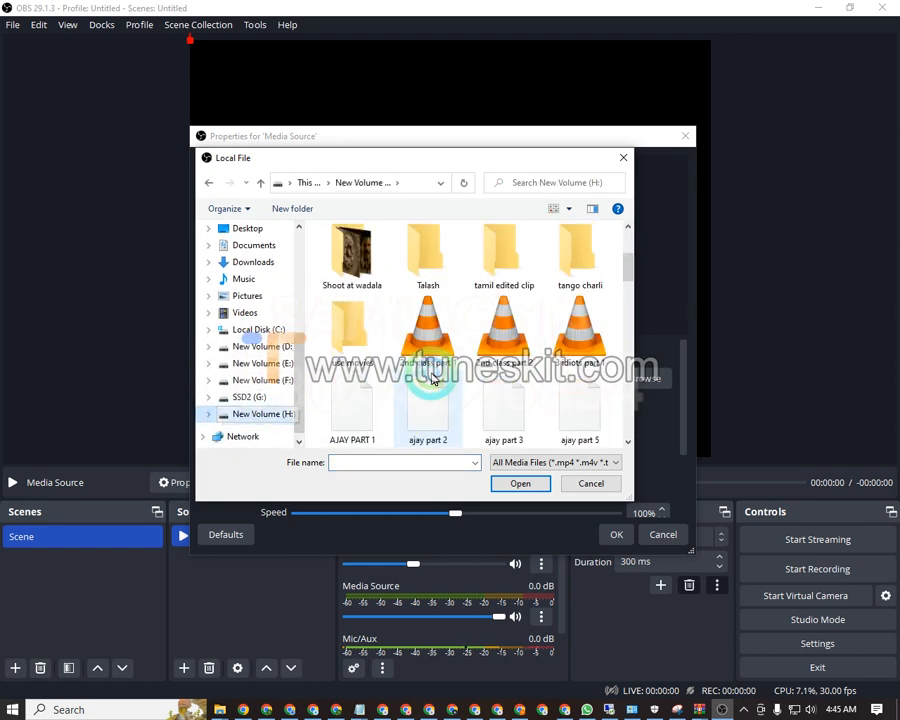
scroll(428, 368, down, 5)
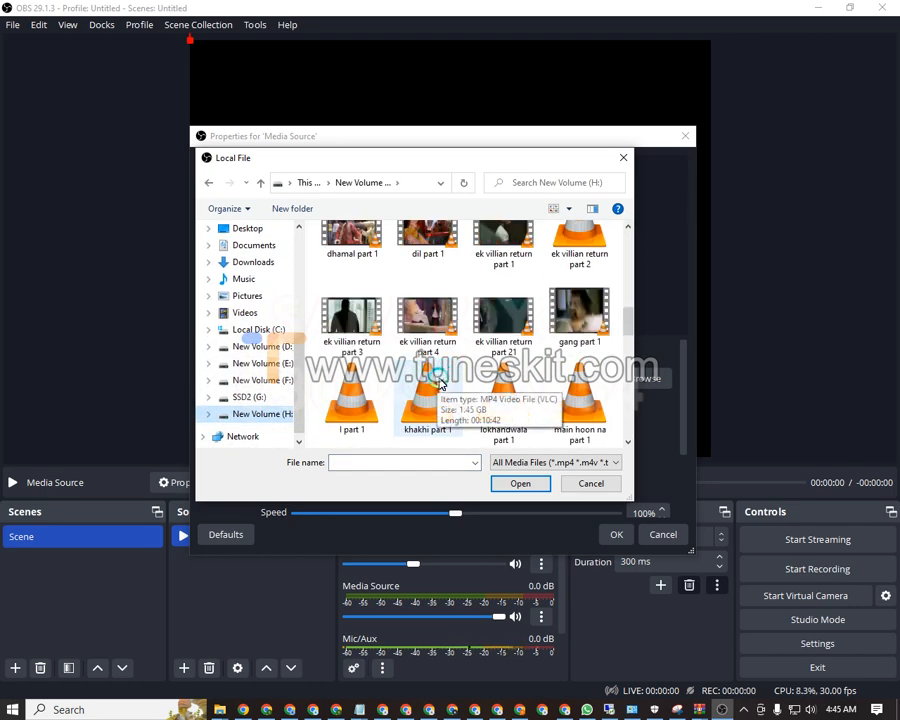
click(430, 395)
click(518, 485)
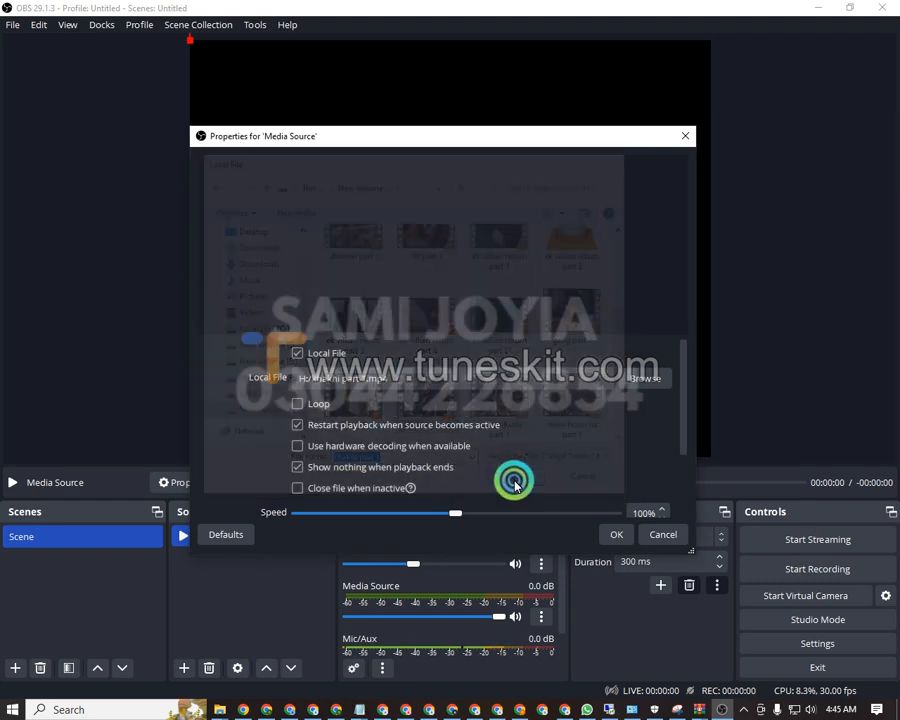
scroll(437, 484, down, 3)
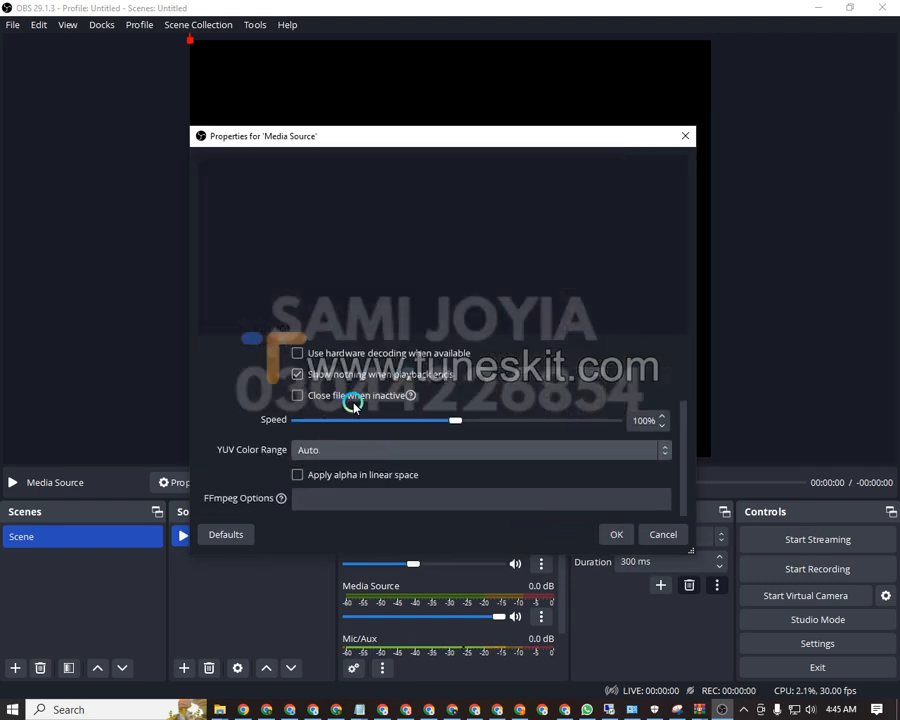
scroll(353, 404, up, 3)
click(613, 535)
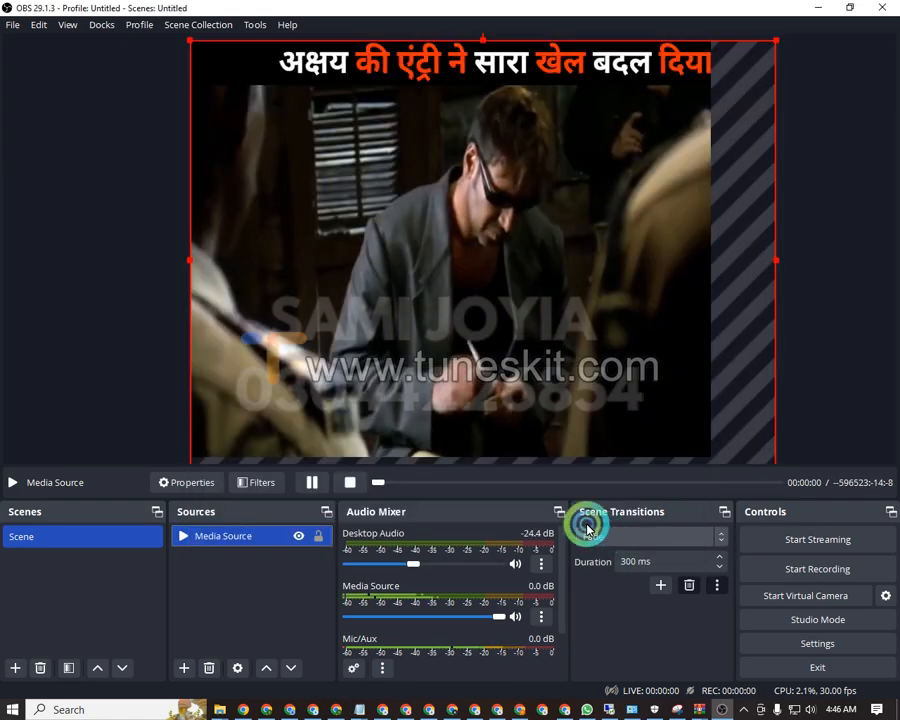
Step: Scale the video down to fit inside the canvas and place it about 66 px from the left edge and 30 px from the top
drag(516, 354, 693, 256)
drag(568, 312, 559, 282)
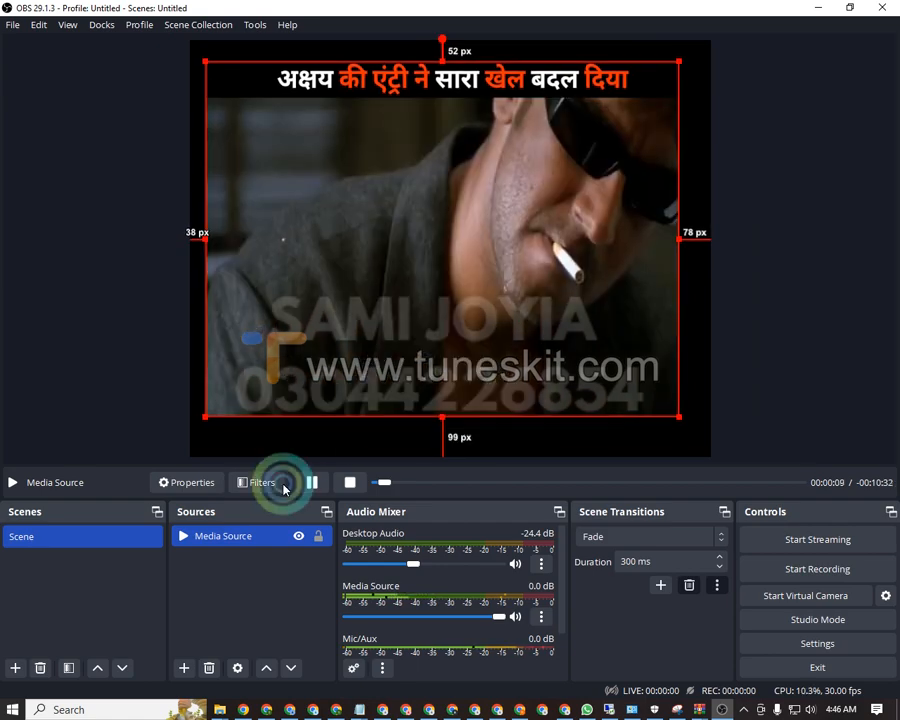
drag(428, 364, 372, 100)
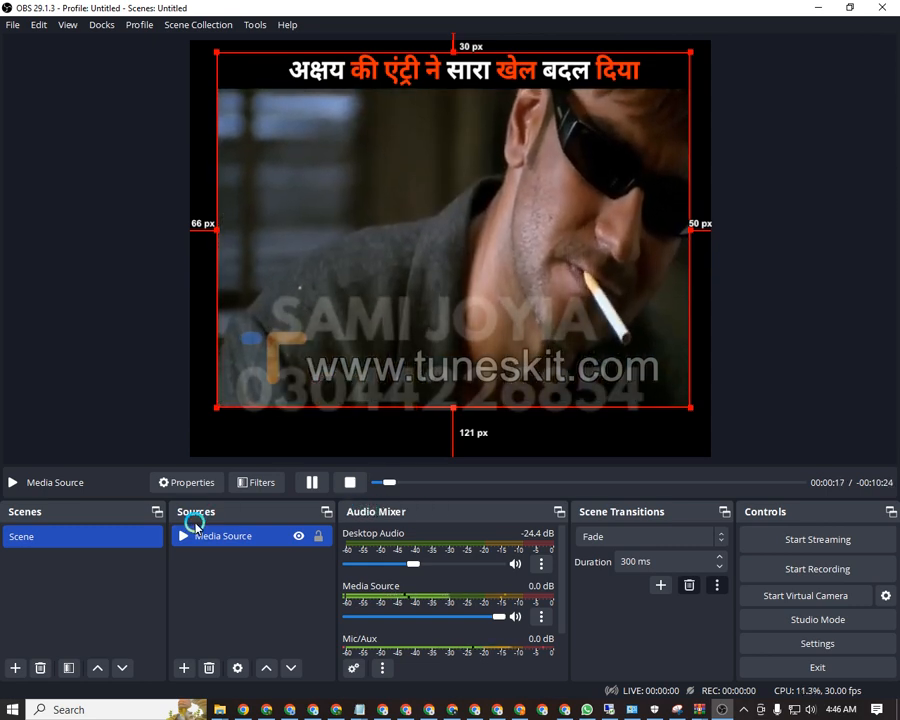
Step: Hide the media source, add a new Browser source with the suggested name, and select its URL for replacement
click(297, 537)
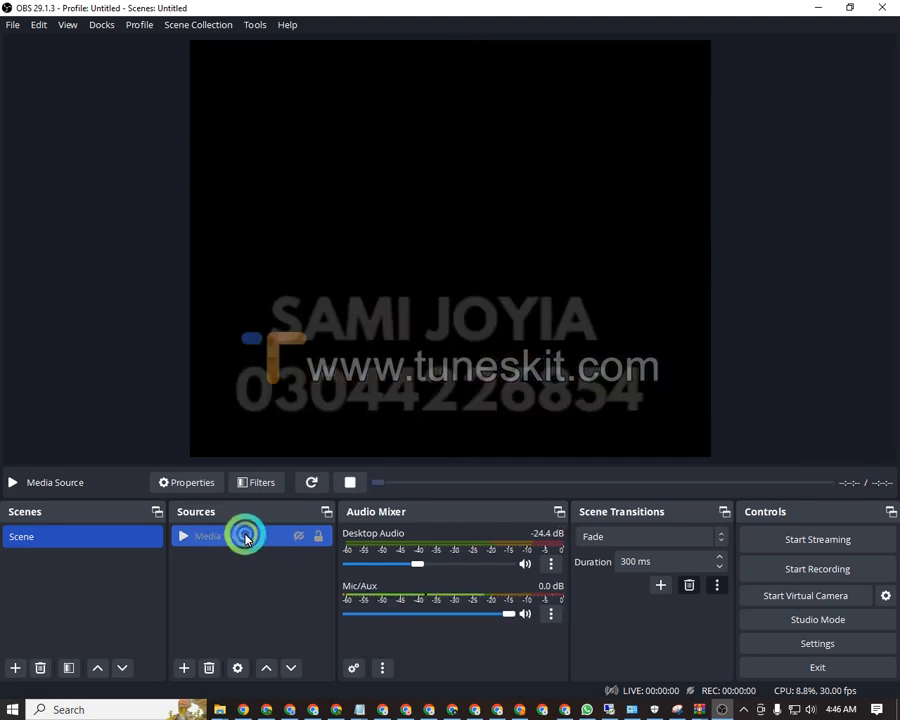
click(180, 668)
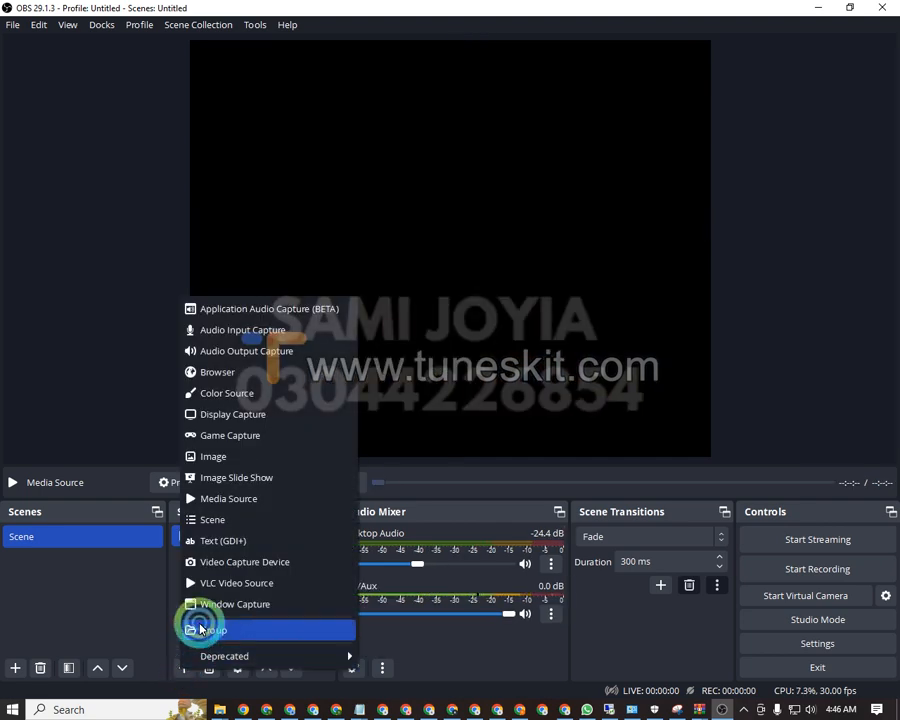
click(207, 372)
click(484, 438)
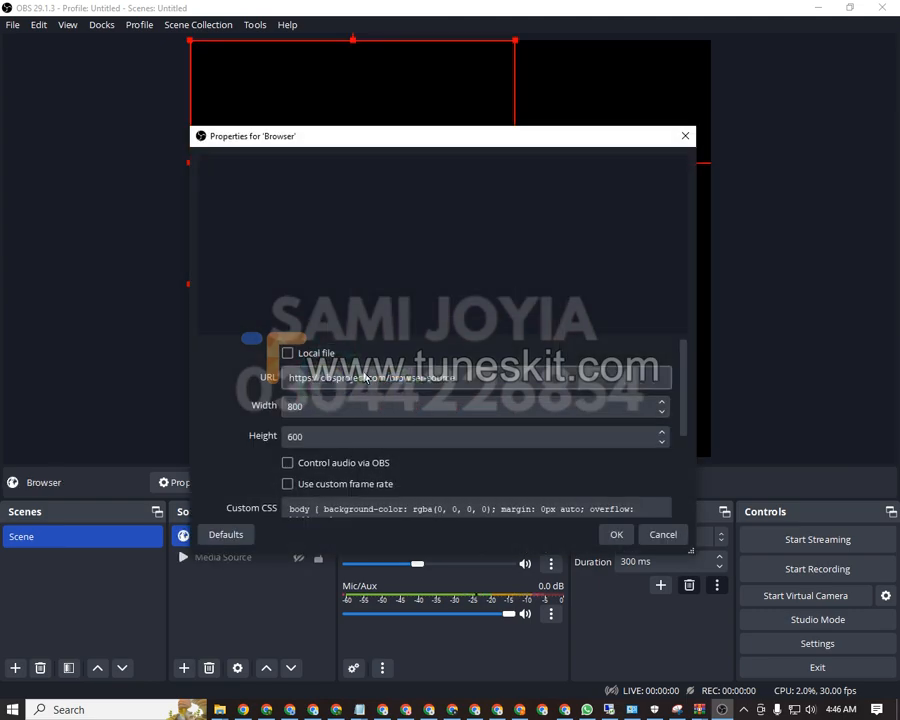
triple_click(365, 377)
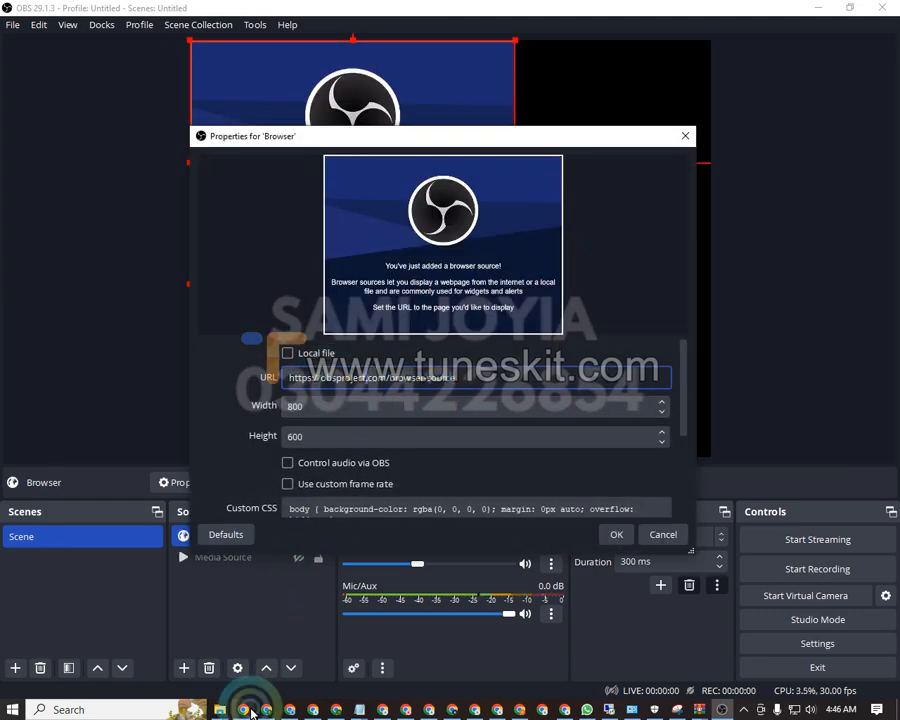
Step: Switch to Chrome and search YouTube for "CRICKET MACTH"
click(244, 709)
click(175, 11)
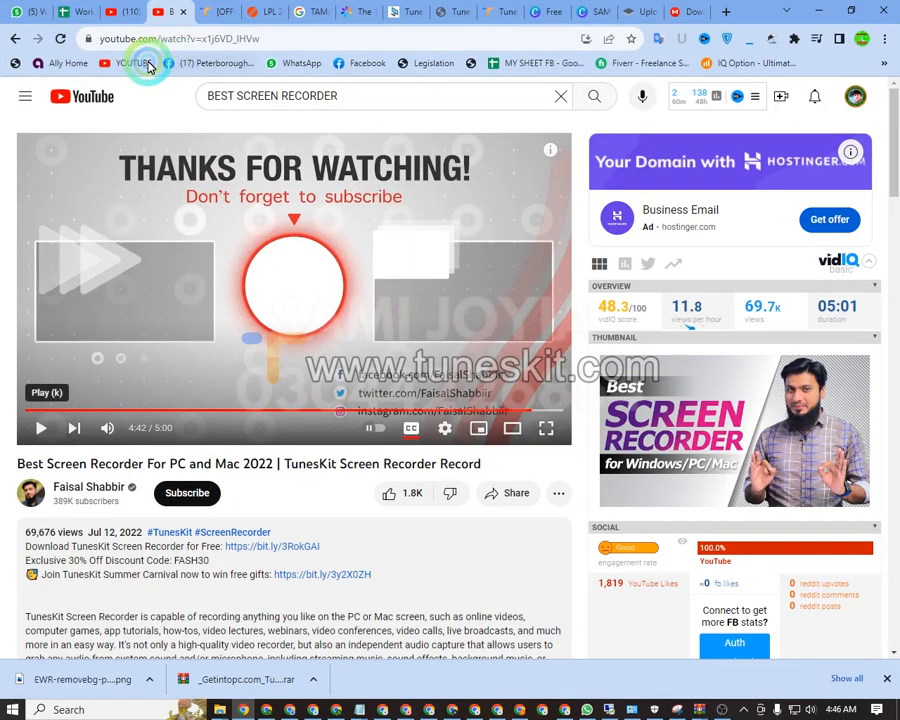
click(108, 11)
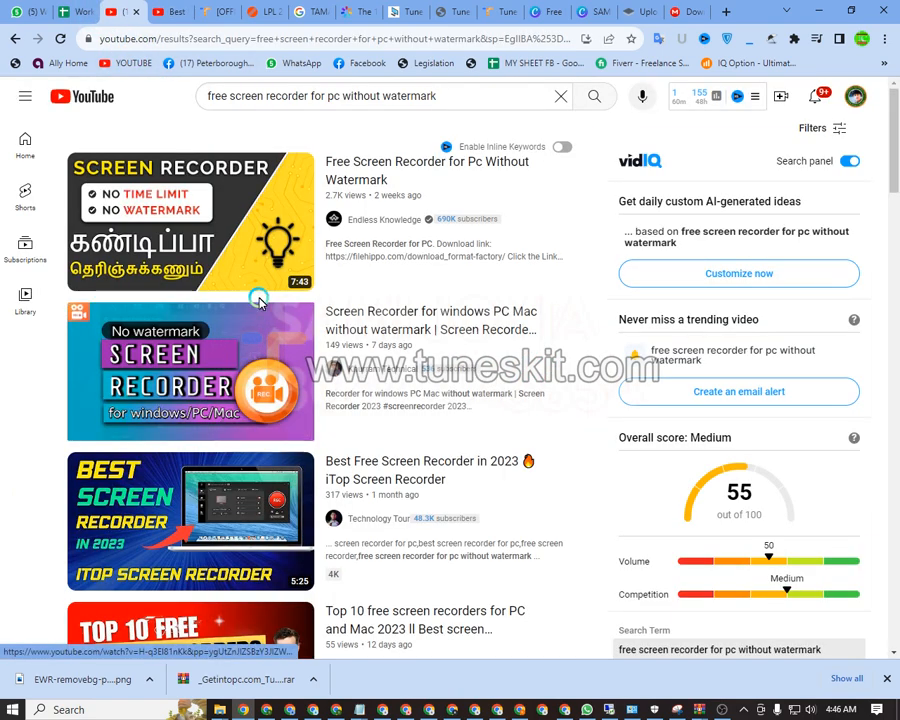
drag(474, 104, 166, 96)
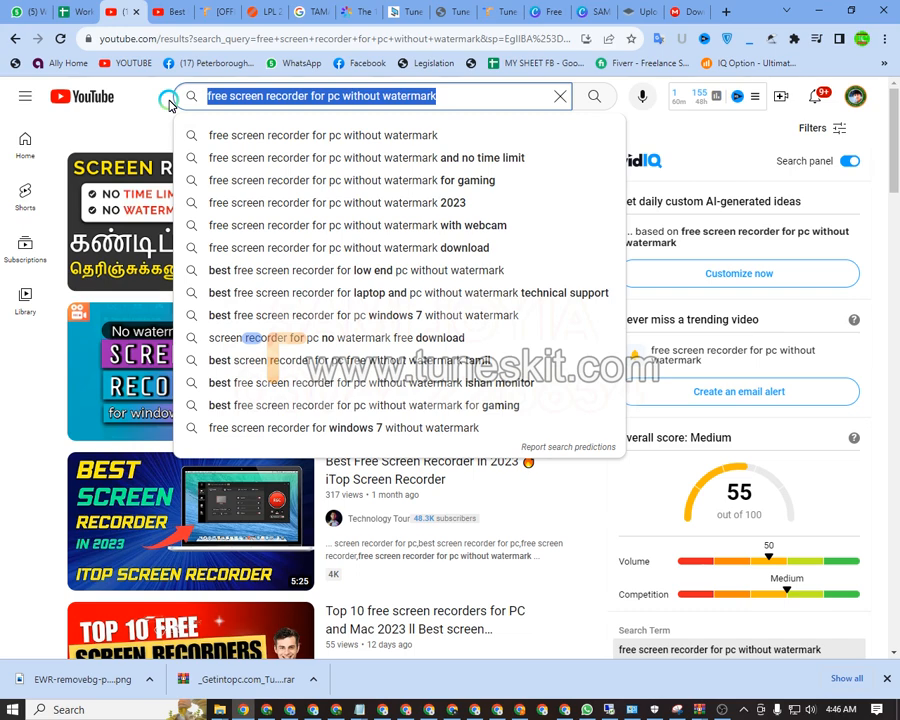
key(BackSpace)
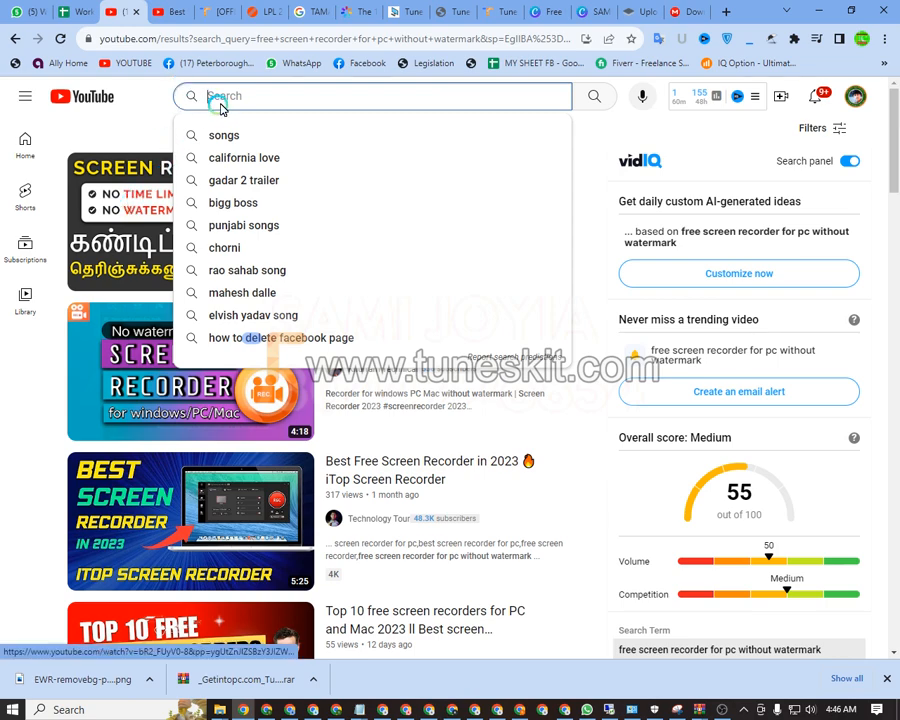
text(CRICKET MACT)
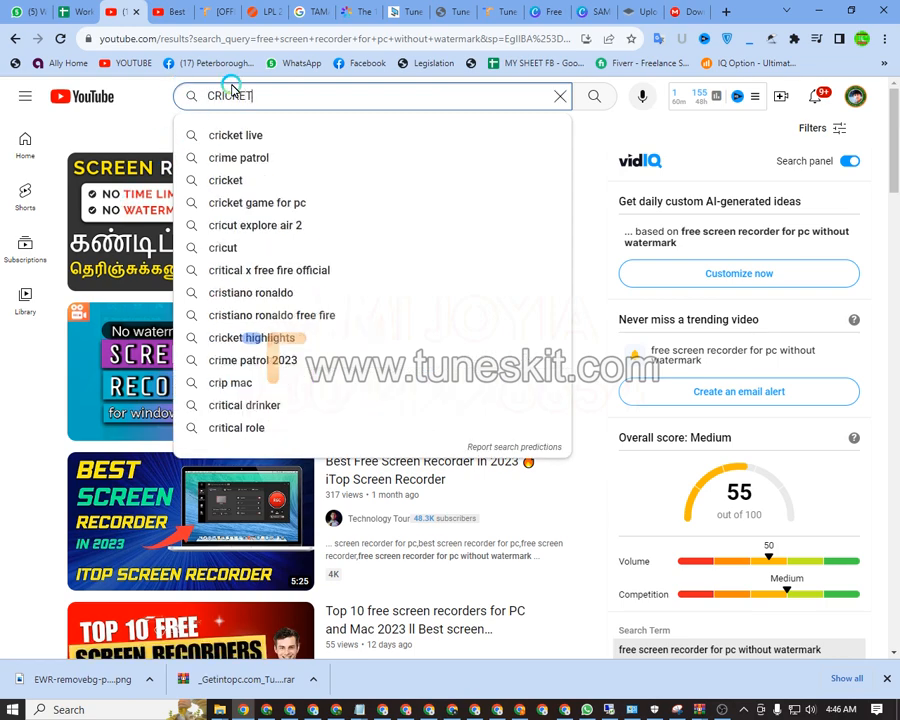
text(H)
key(Return)
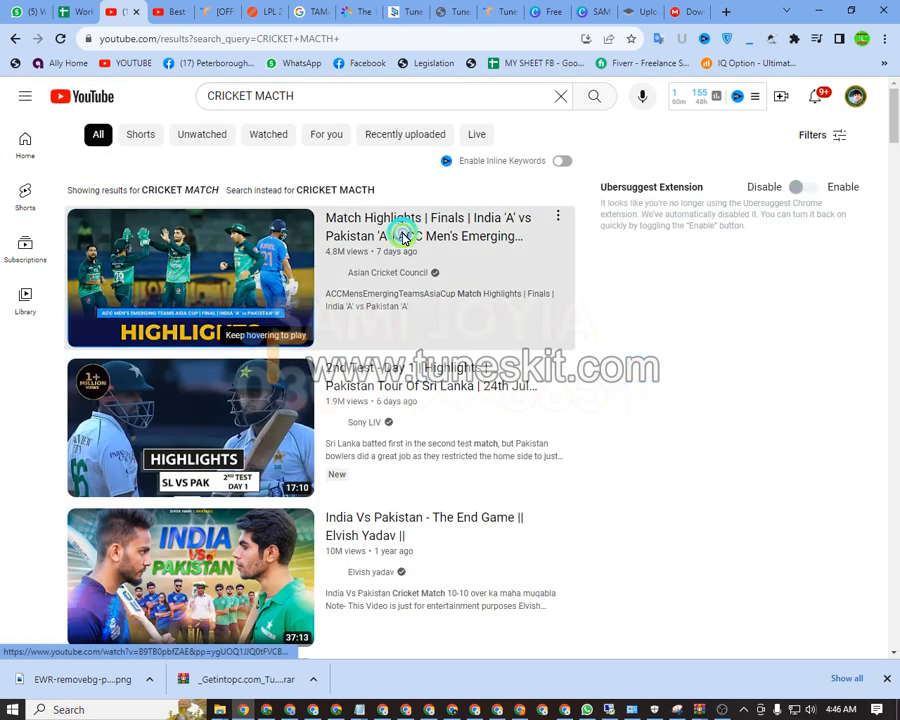
Step: Open the India 'A' vs Pakistan 'A' finals highlights video, pause it, and copy its share link
click(403, 236)
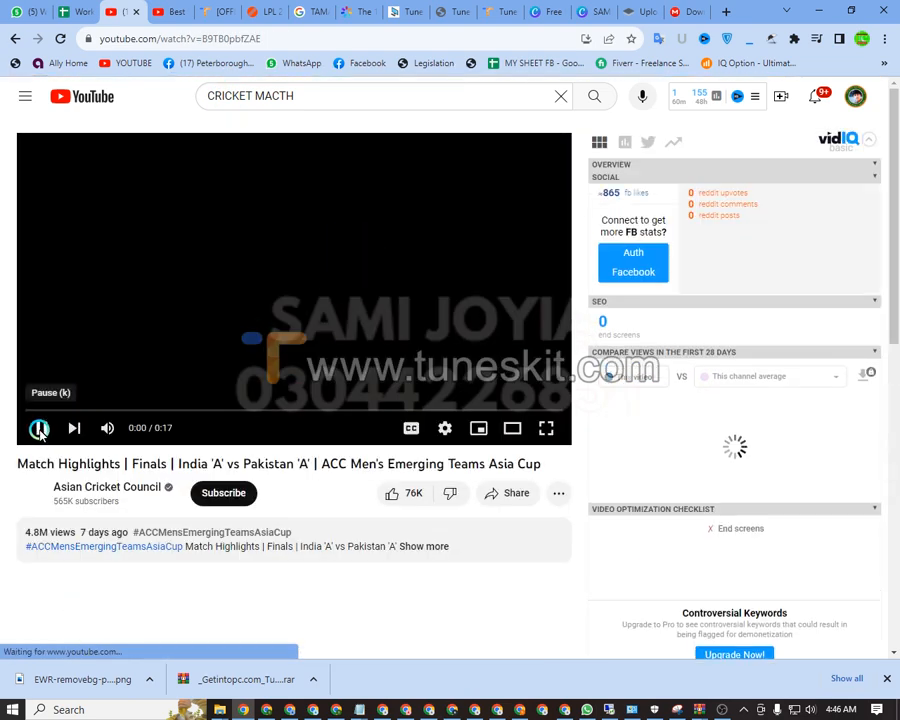
click(40, 430)
click(496, 494)
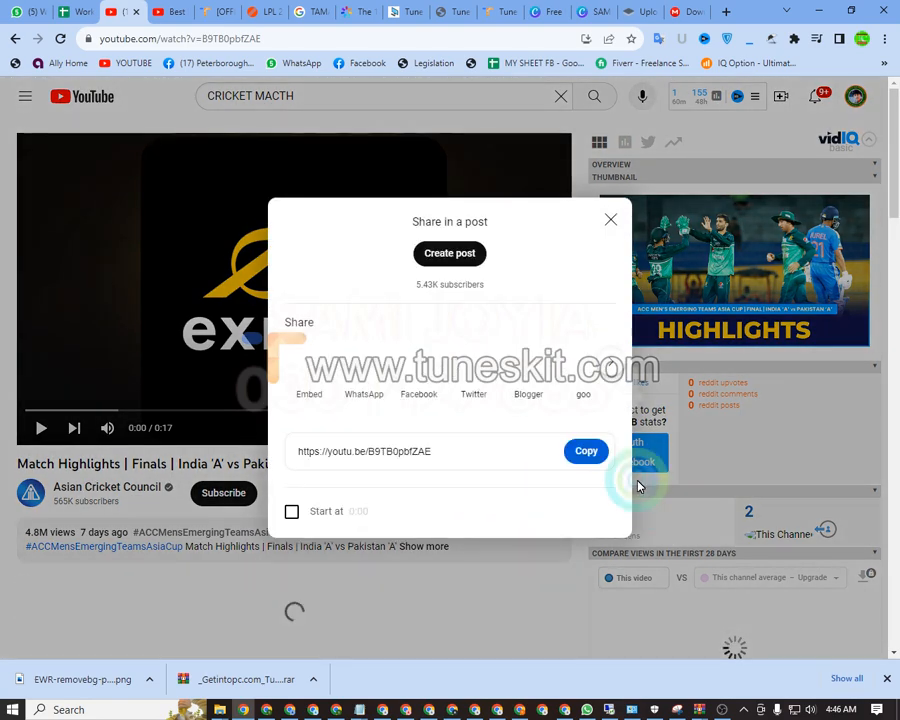
click(585, 449)
click(609, 221)
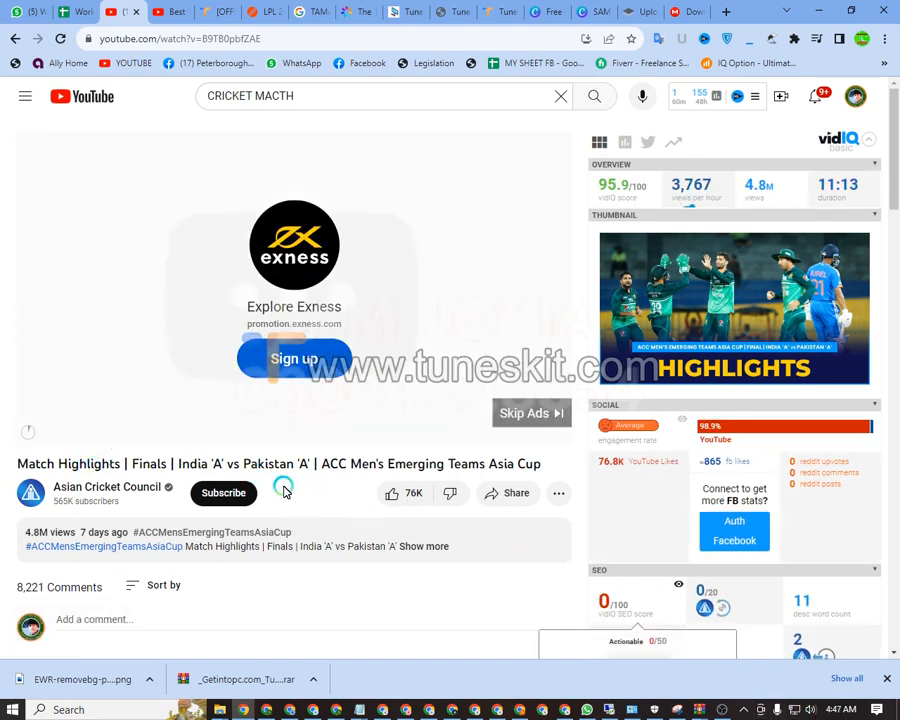
Step: Switch to OBS Studio, enter the copied YouTube link as the browser source's URL, and set its width to 1080
click(723, 709)
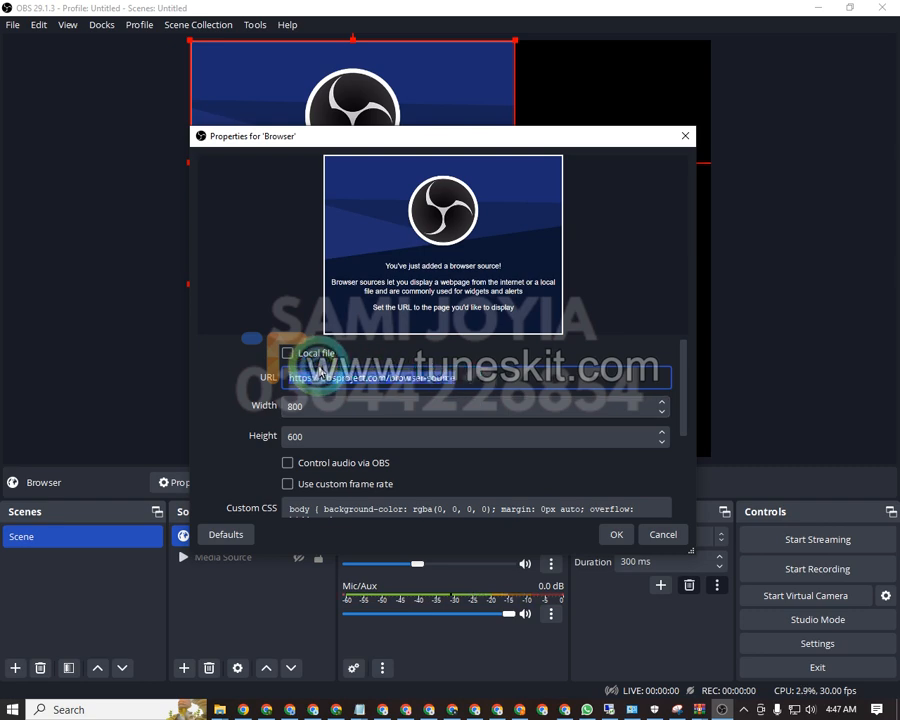
key(ctrl+v)
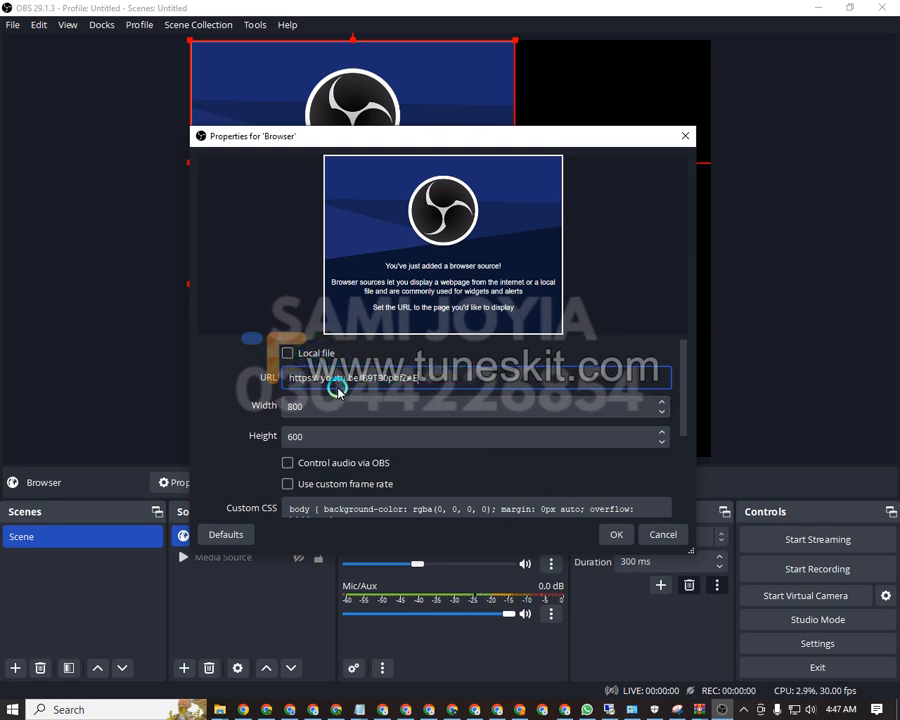
key(Tab)
text(1)
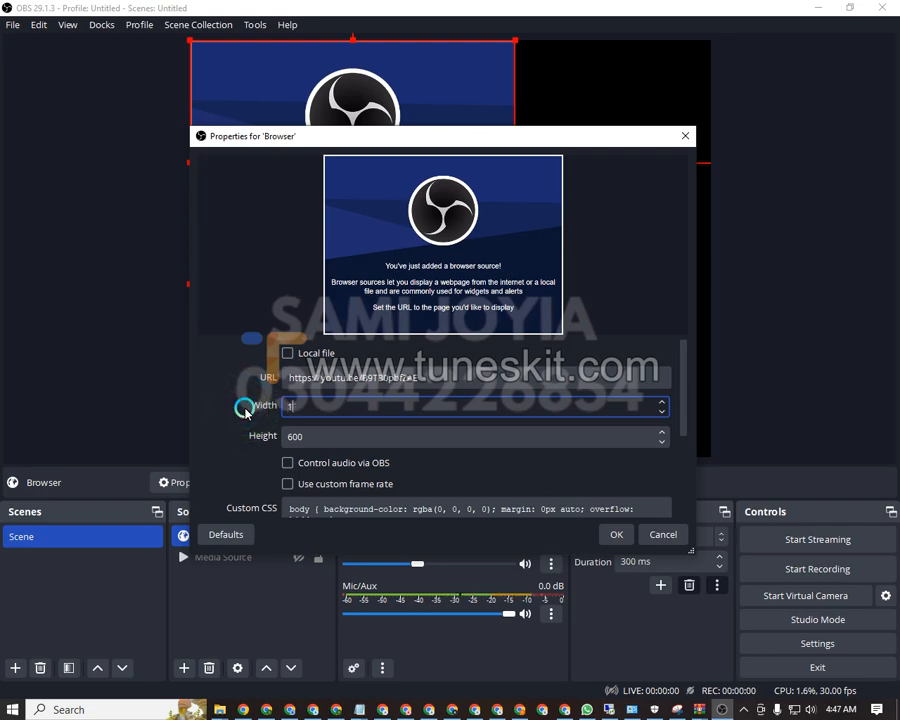
text(080)
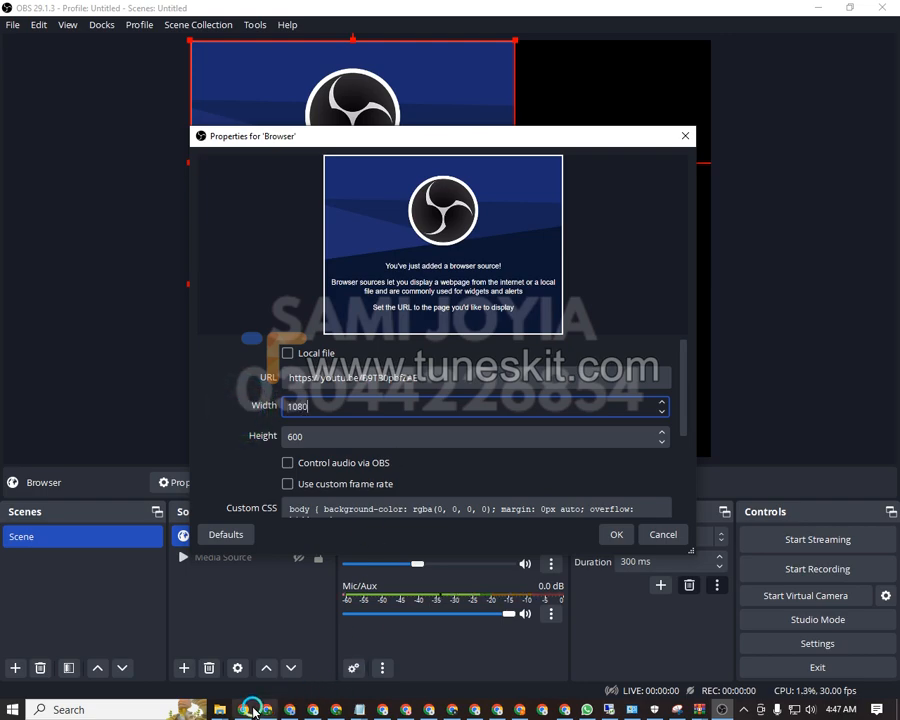
Step: Switch to Chrome, pause the YouTube playback, and return to OBS Studio
click(243, 709)
click(48, 427)
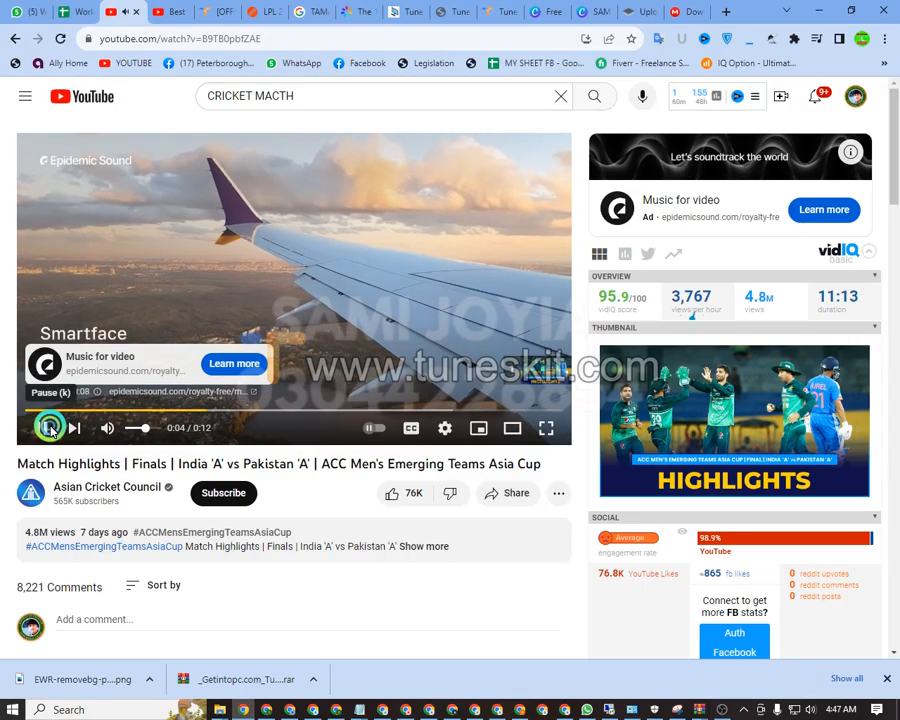
click(722, 709)
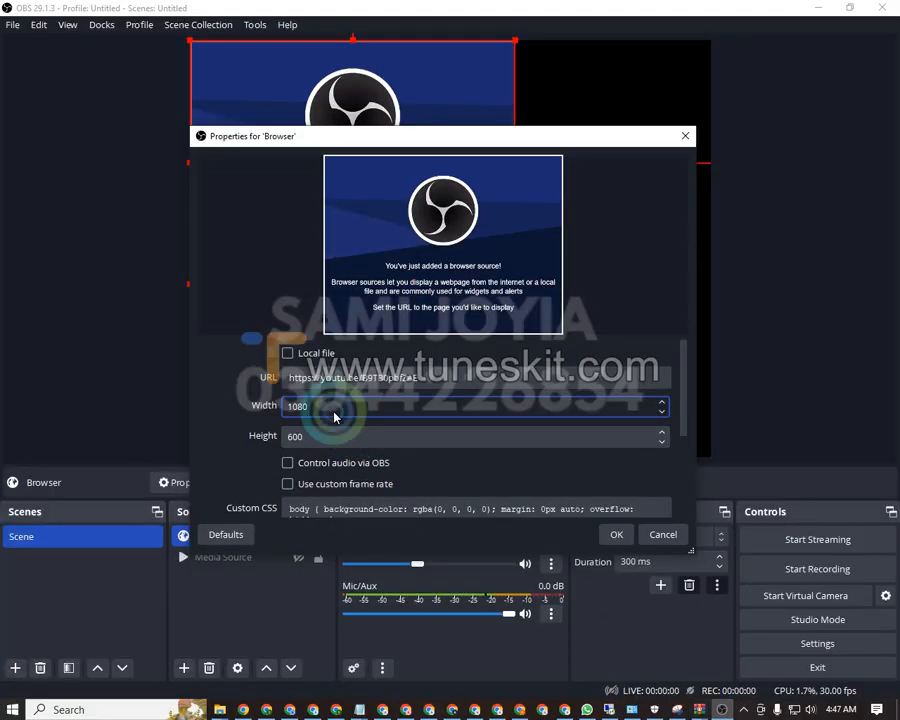
Step: Set the browser source's height to 1080, enable OBS audio control and a custom frame rate, and accept the properties
key(Tab)
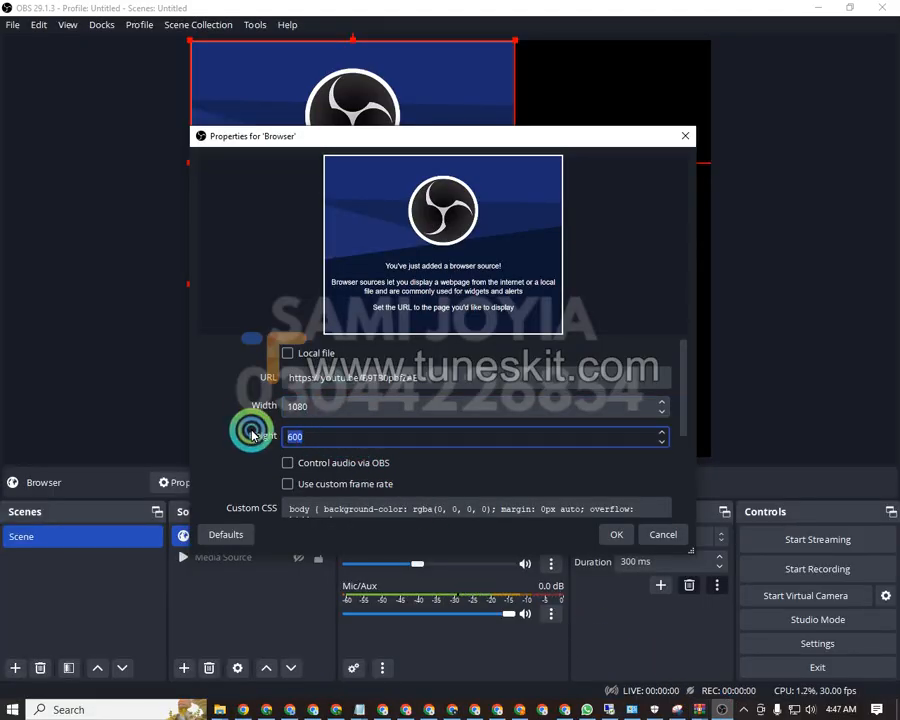
text(108)
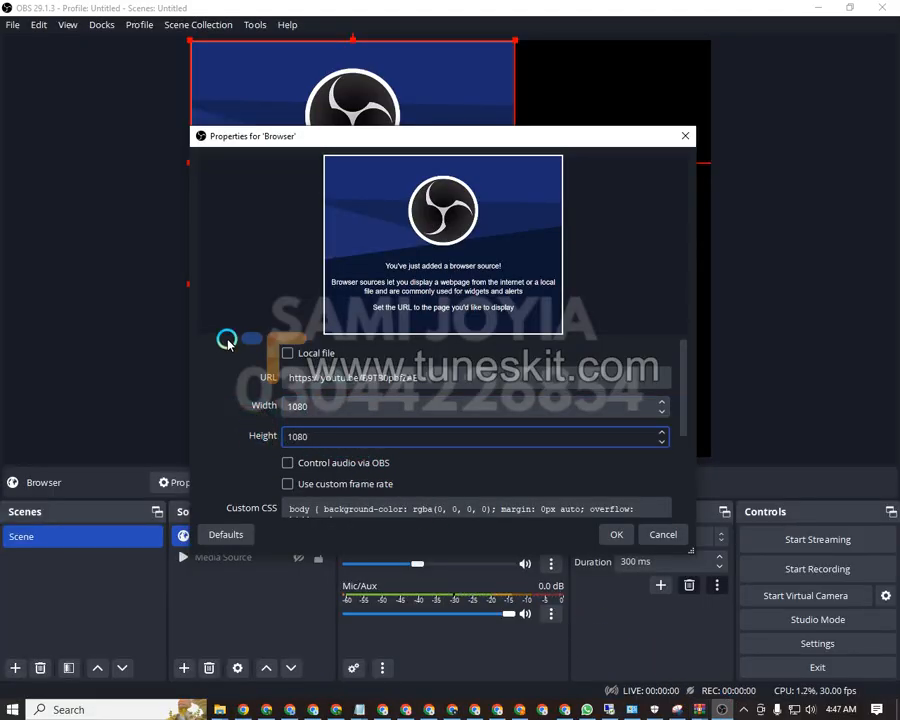
click(288, 462)
click(288, 484)
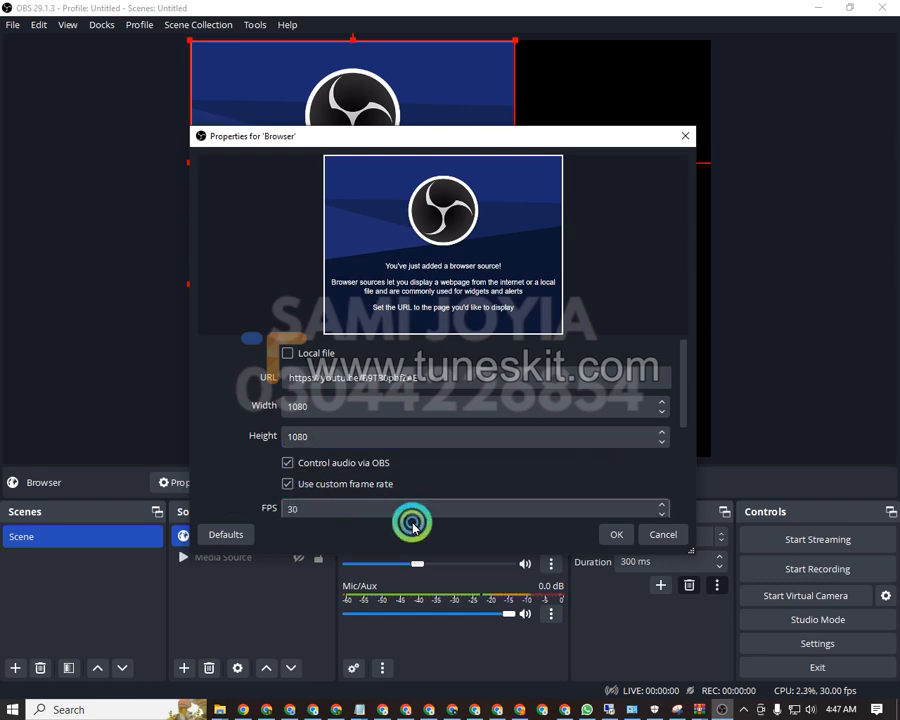
click(611, 539)
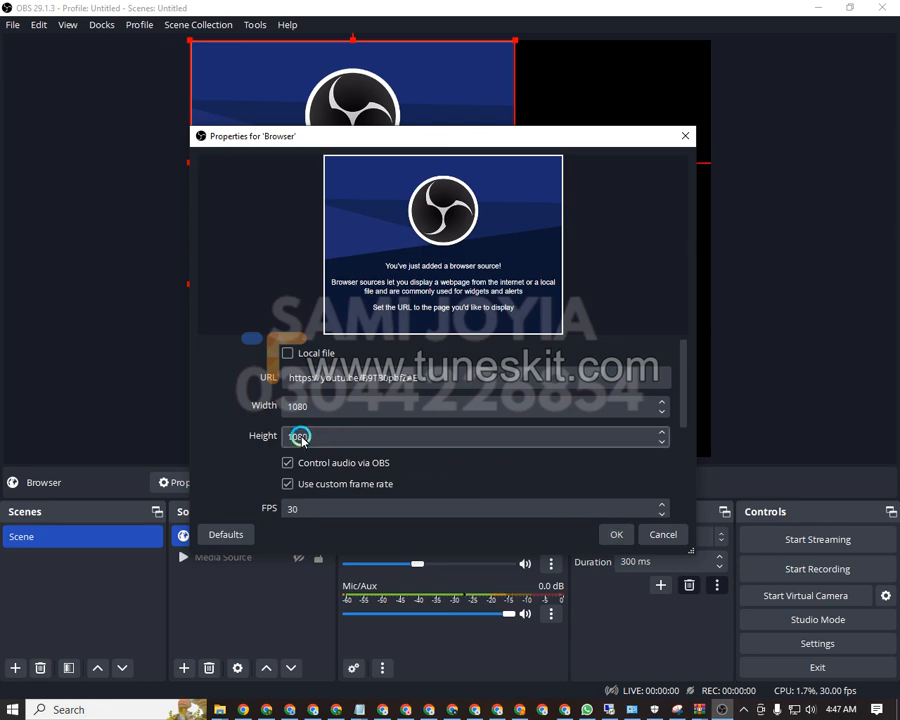
click(608, 534)
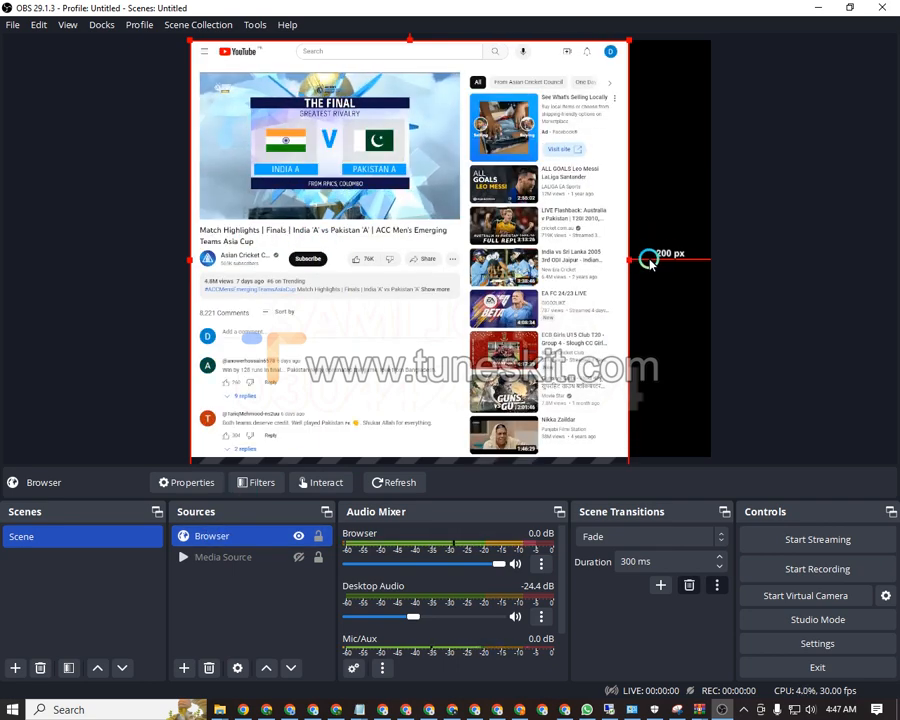
Step: Enlarge the YouTube page slightly and place it about 30 px below the canvas top, 161 px from its right edge
drag(648, 262, 575, 245)
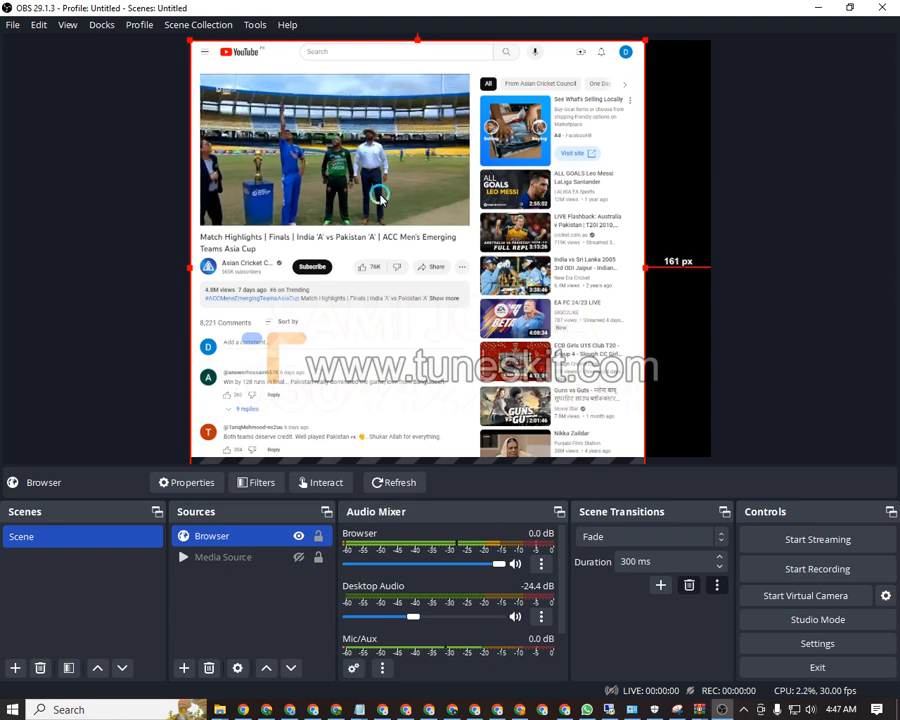
drag(456, 223, 457, 233)
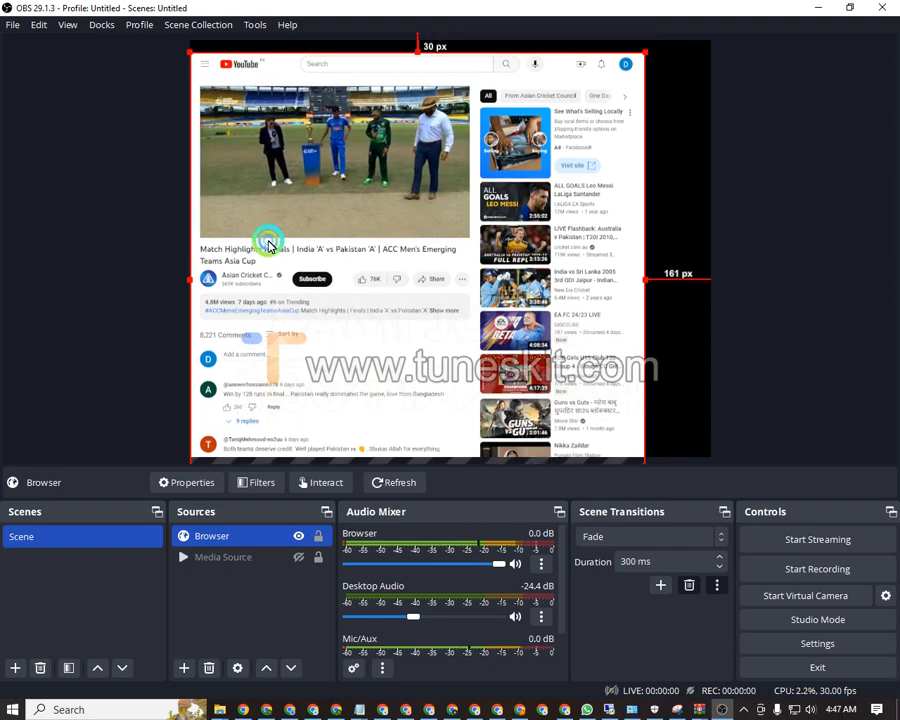
click(671, 275)
click(580, 279)
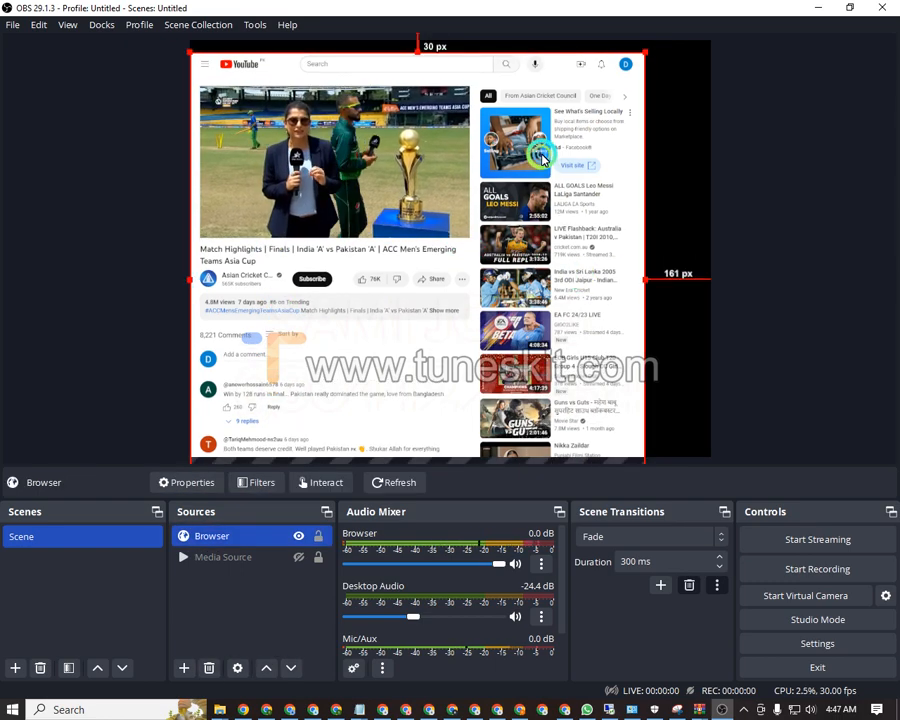
Step: Open the Browser source for interaction, switch the YouTube video to full screen, and close the interaction window
click(291, 550)
click(213, 537)
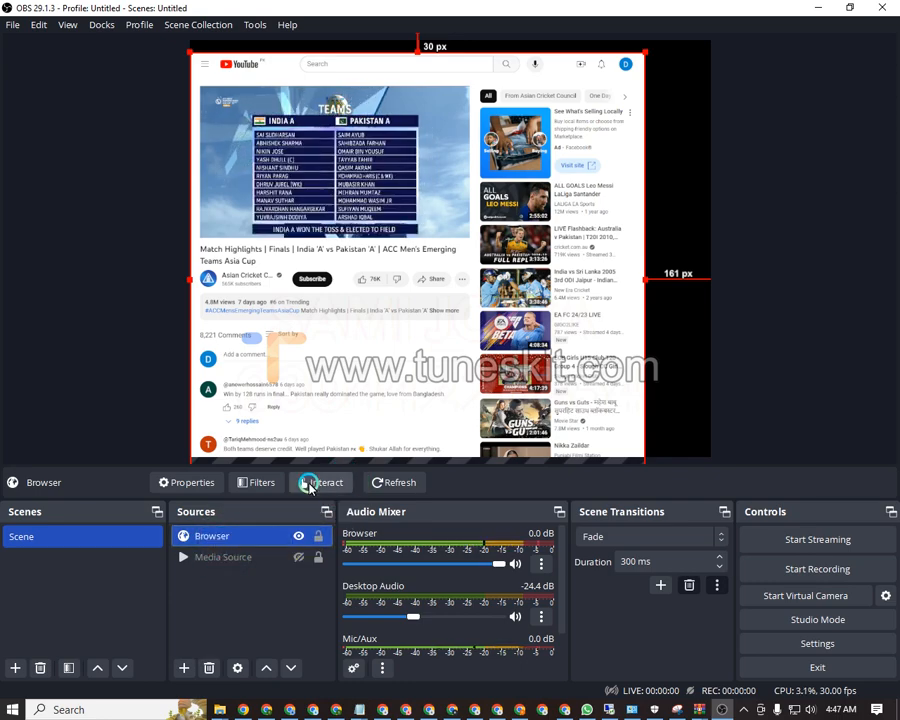
click(309, 483)
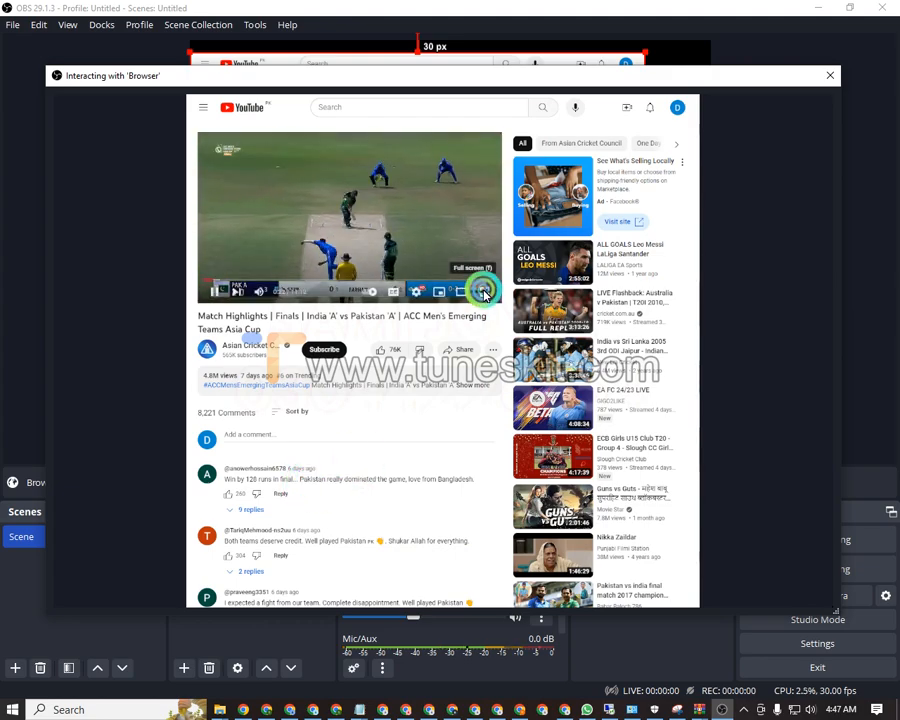
click(484, 296)
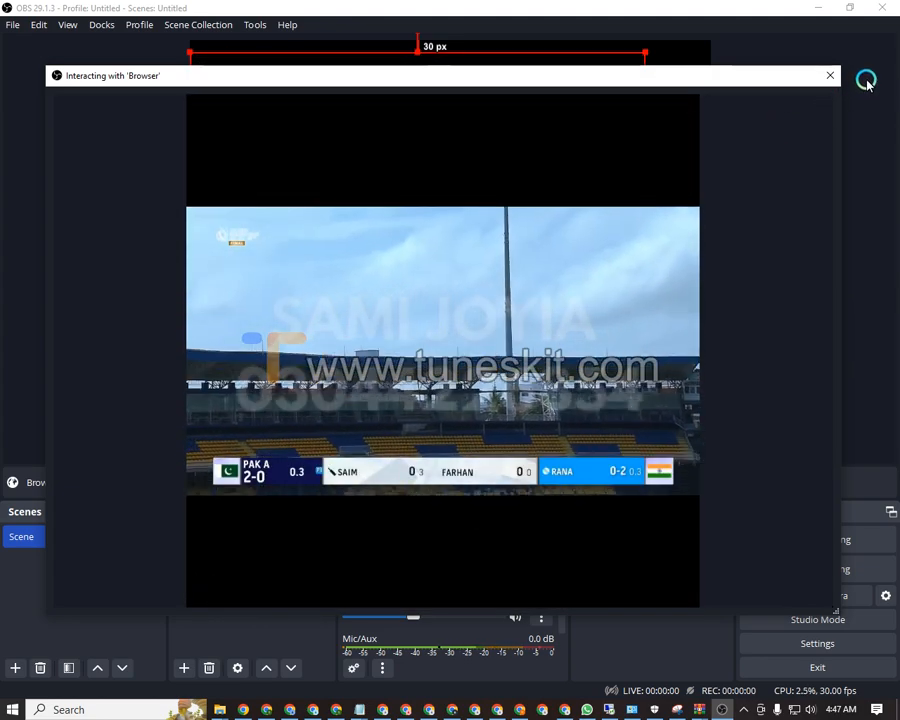
click(826, 77)
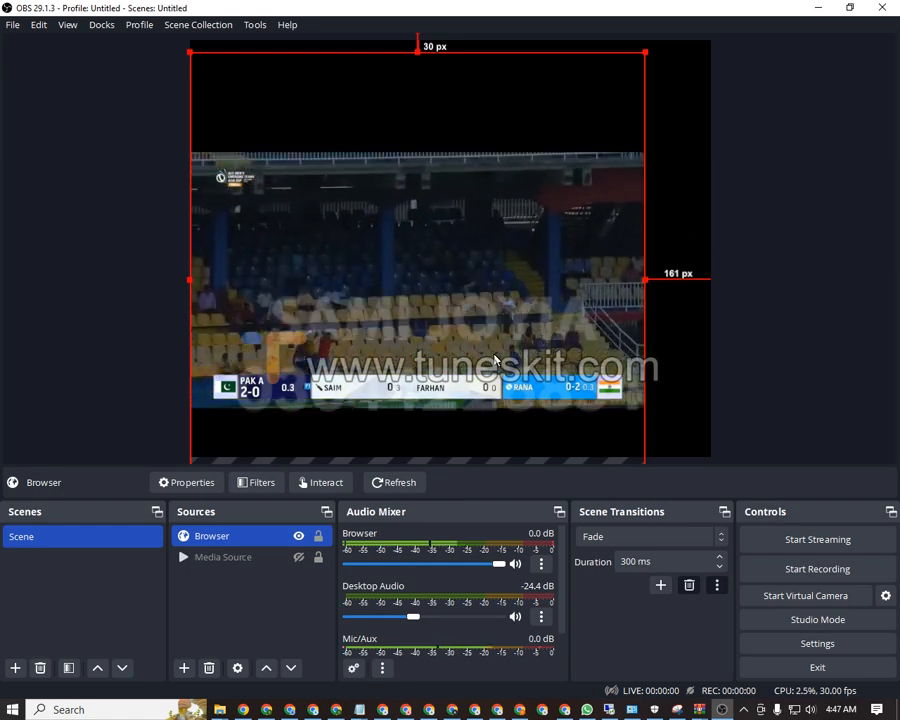
Step: Enlarge the browser video to span the canvas width and stretch its upper edge beyond the top of the canvas
key(ctrl+s)
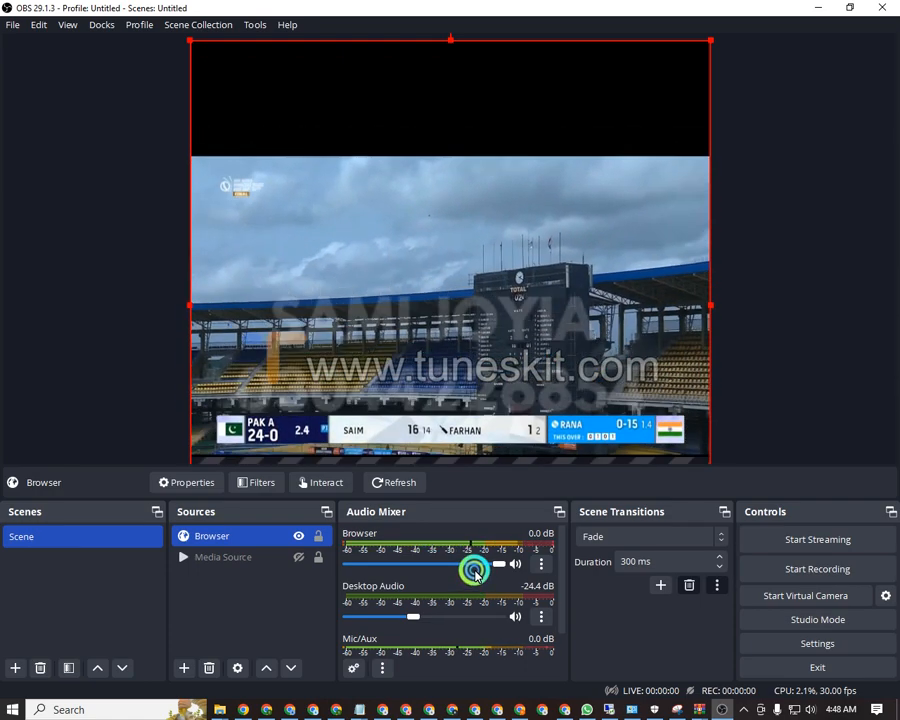
click(445, 34)
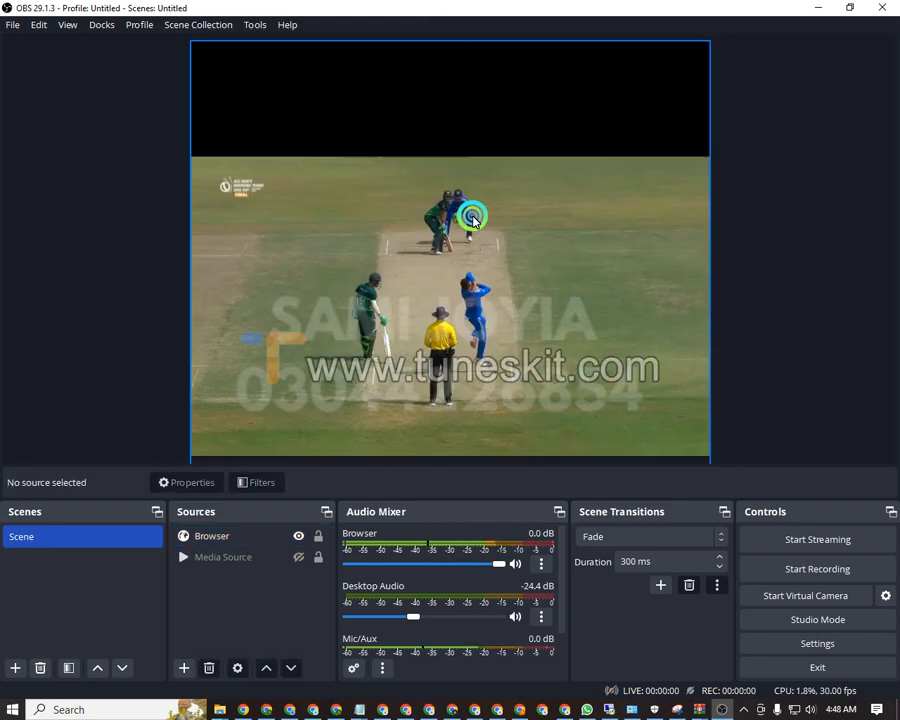
click(474, 213)
drag(449, 40, 425, 5)
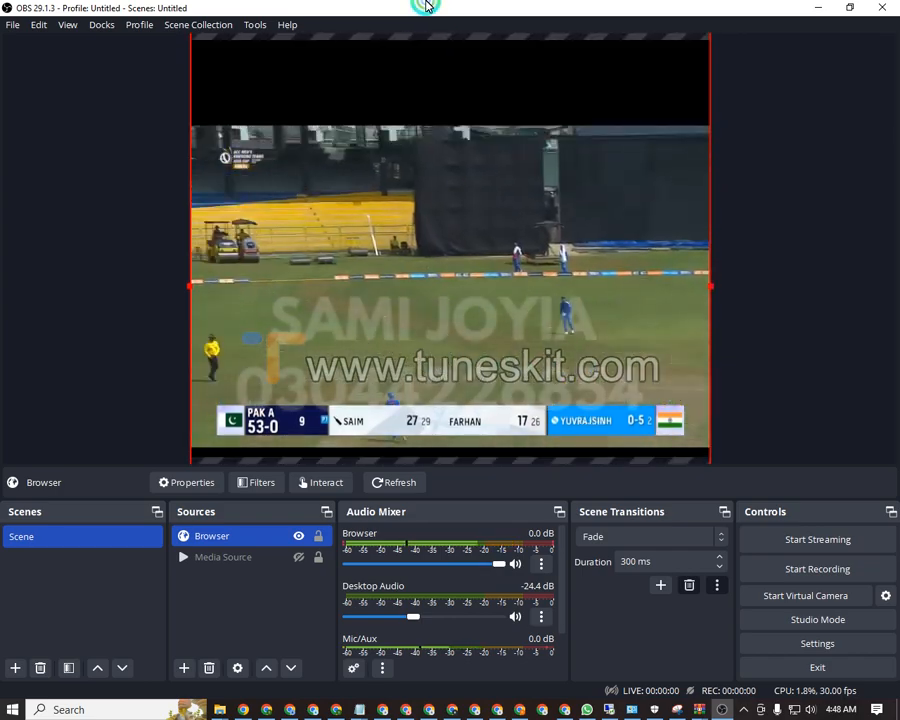
Step: Enlarge and vertically stretch the browser video further, and centre it so the match picture covers the whole canvas
drag(502, 333, 518, 405)
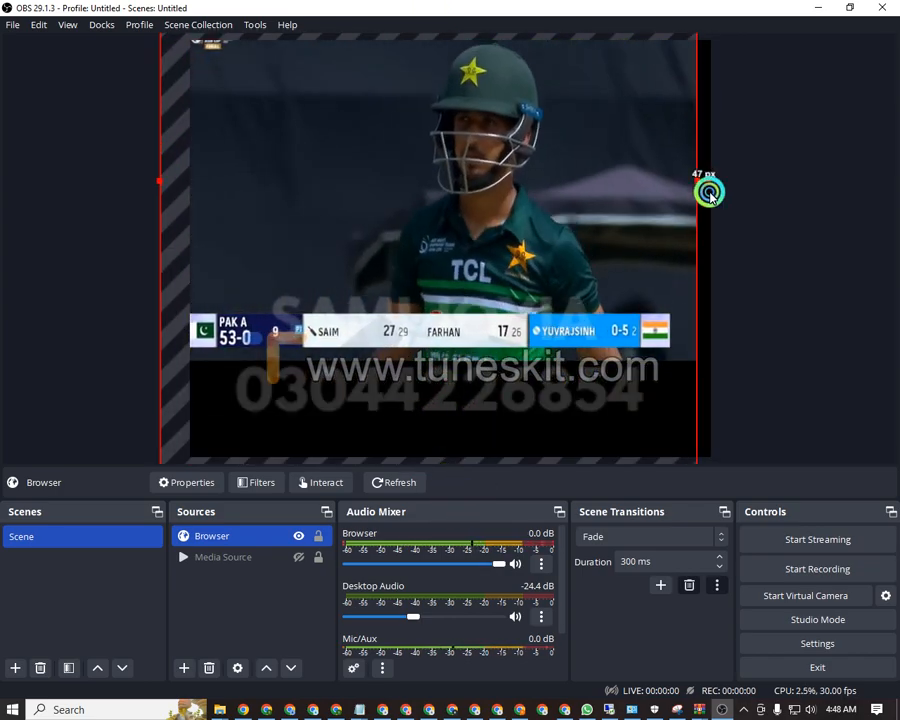
drag(709, 193, 345, 243)
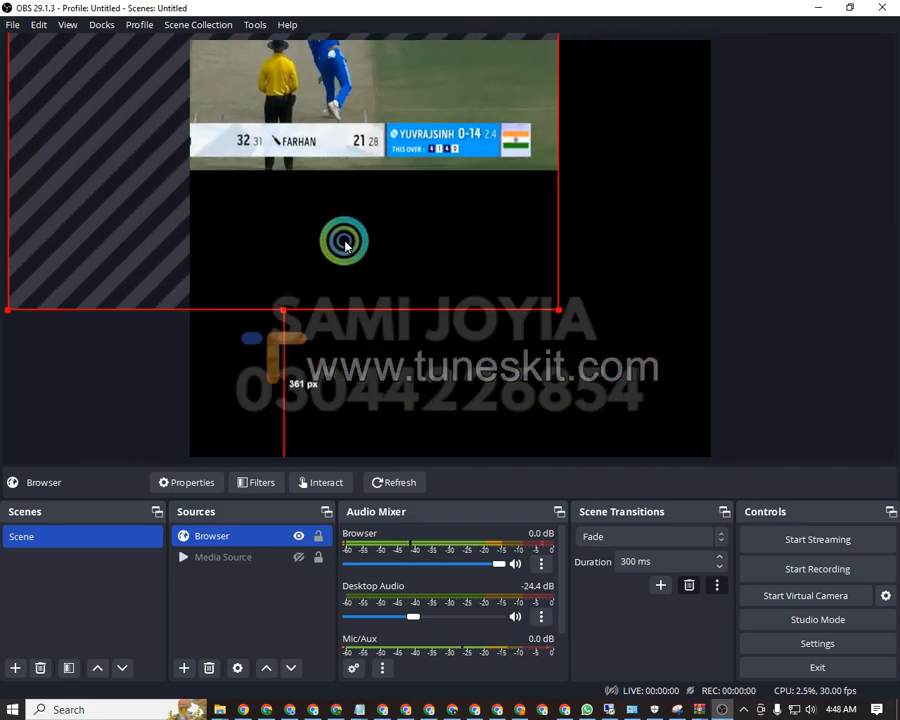
drag(287, 314, 299, 378)
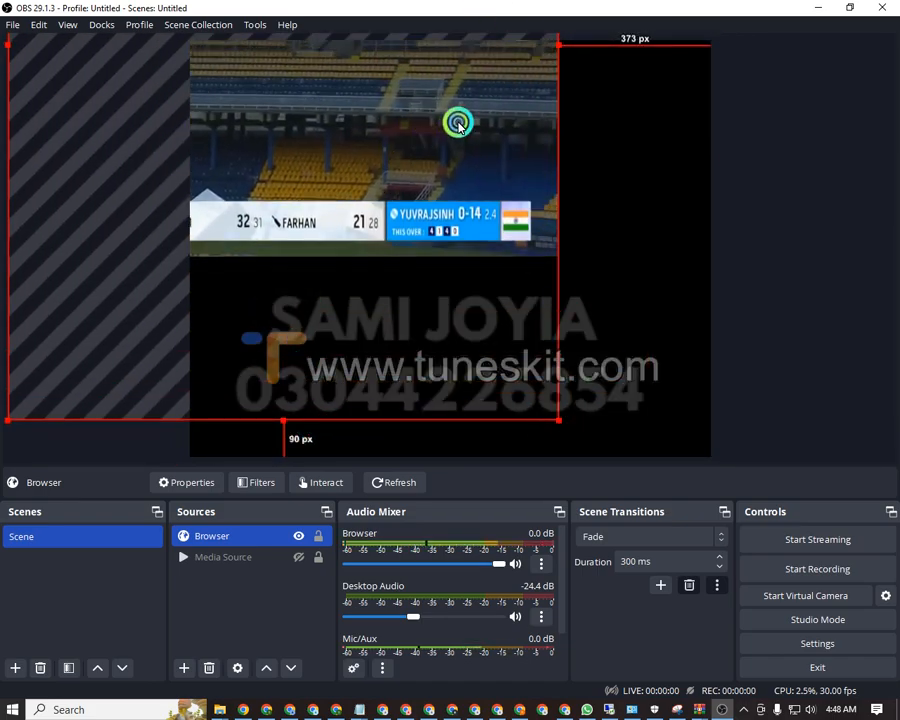
drag(458, 123, 610, 314)
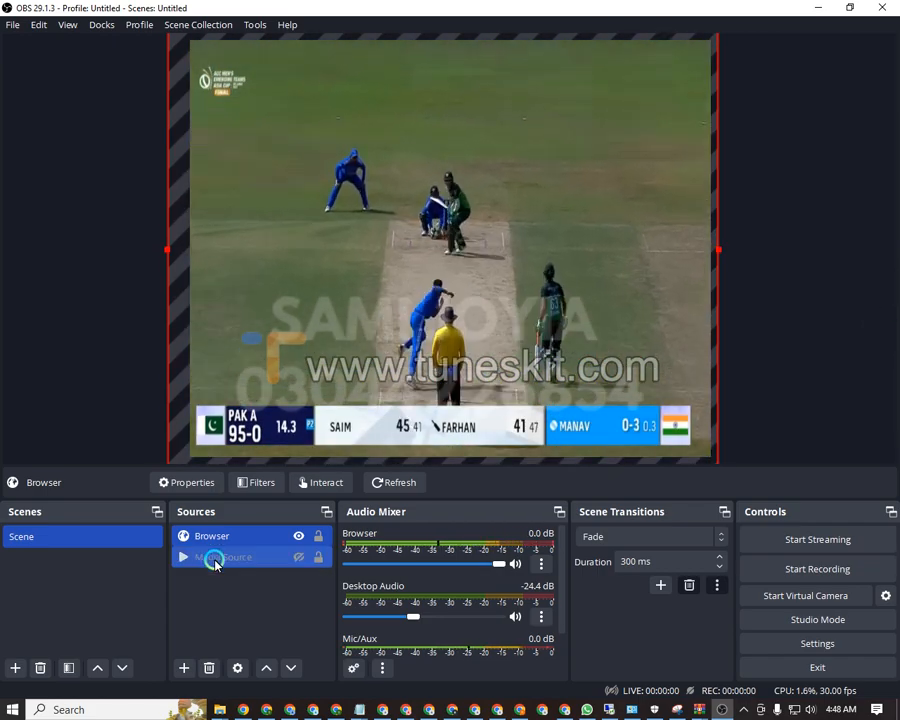
click(249, 533)
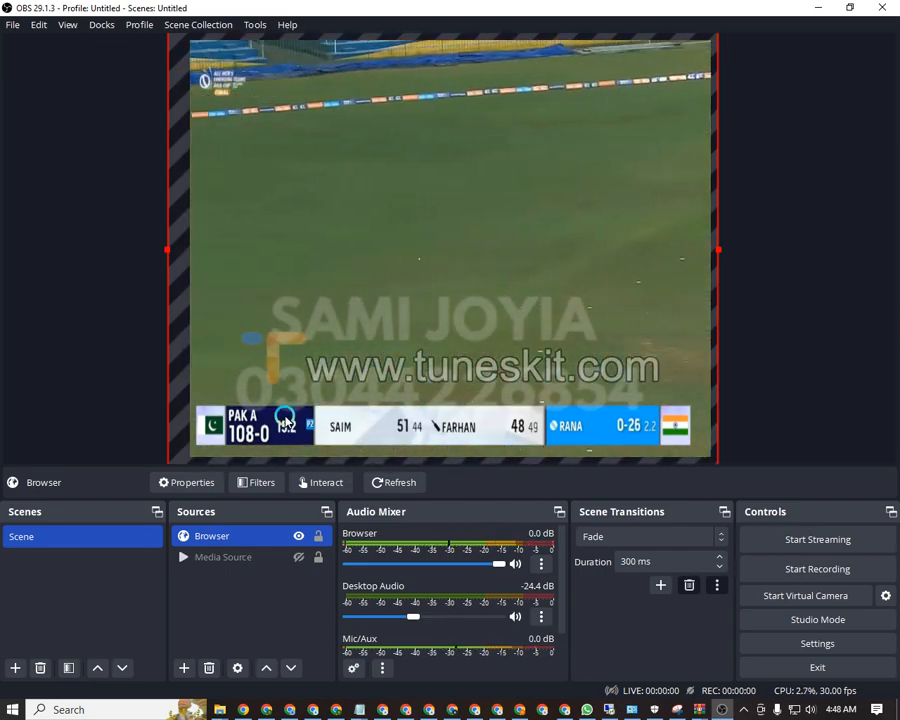
Step: Add a new Image source with the suggested name, using the logoo-removebg-preview file from the Downloads folder
click(185, 665)
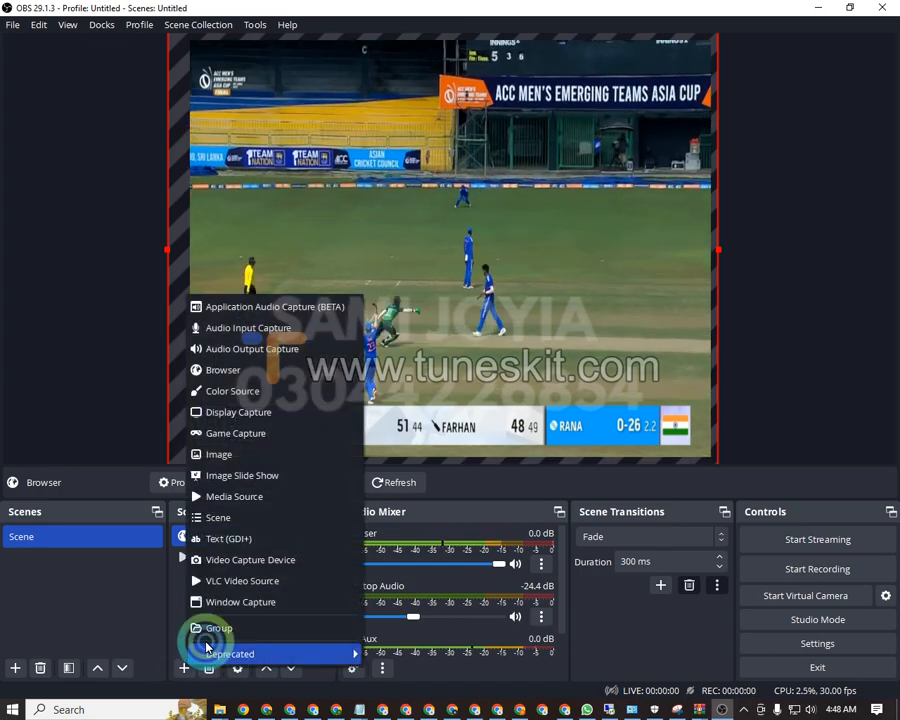
click(220, 452)
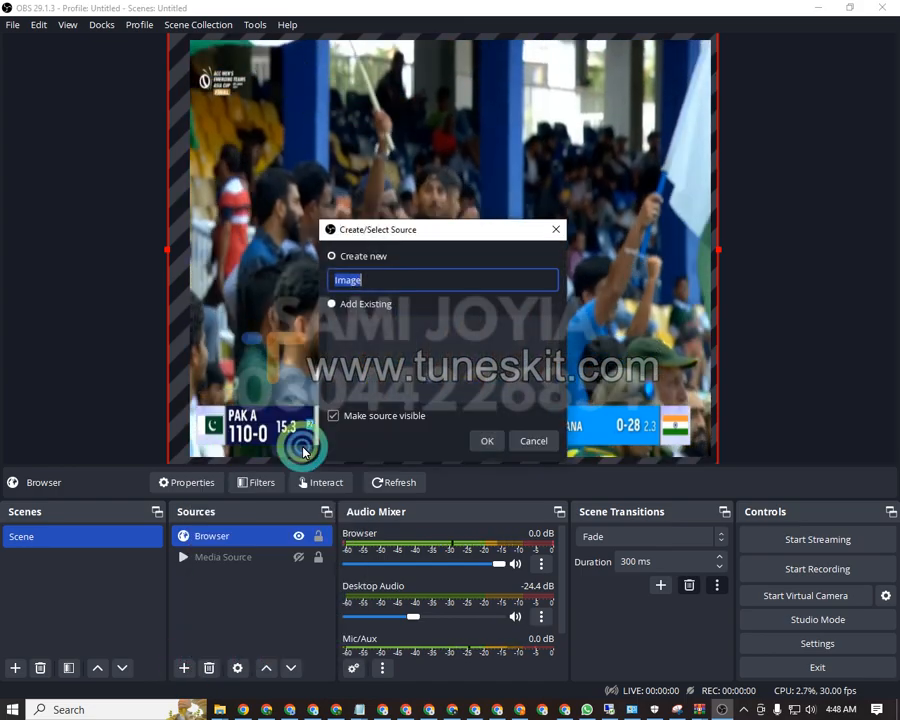
click(478, 441)
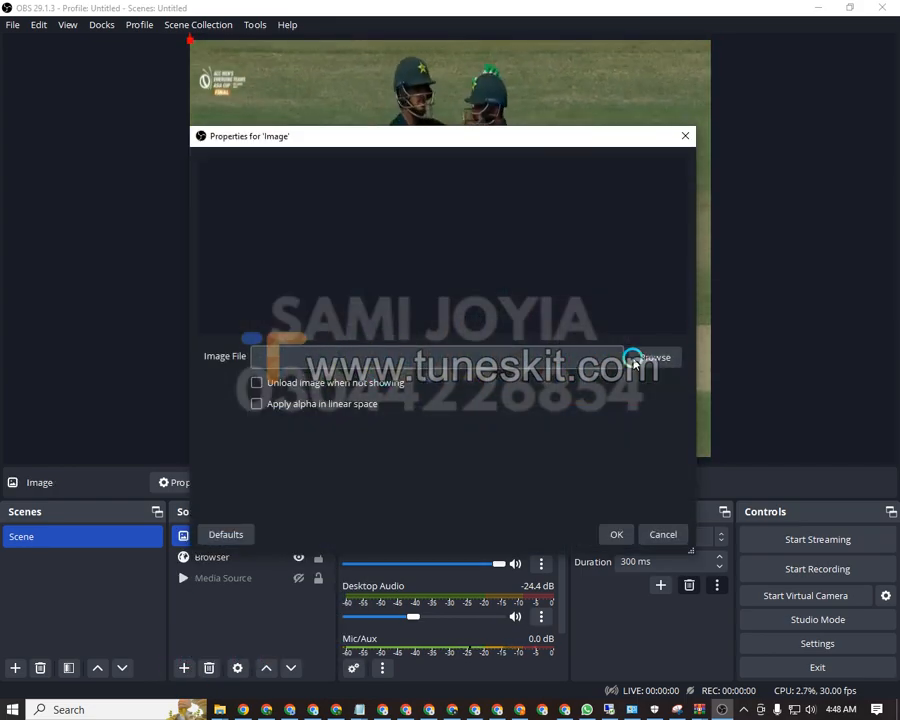
click(647, 358)
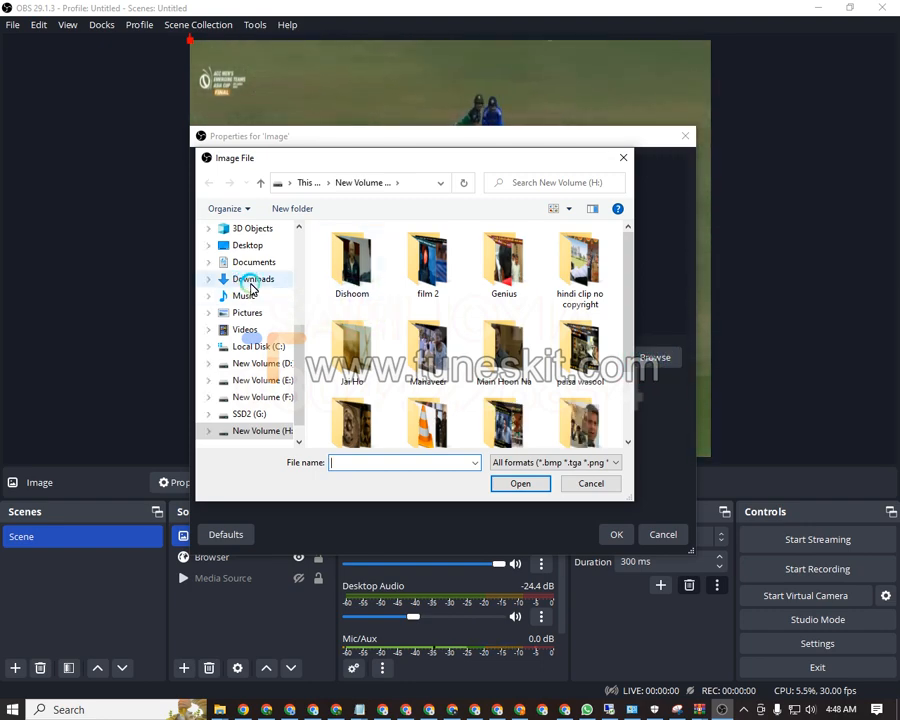
click(251, 285)
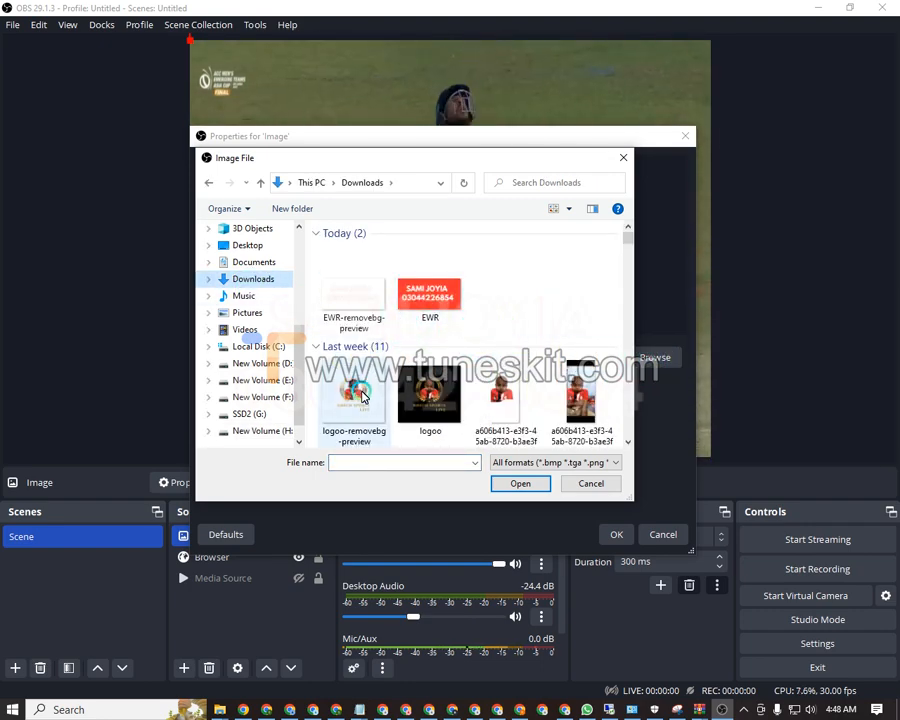
click(363, 397)
click(507, 476)
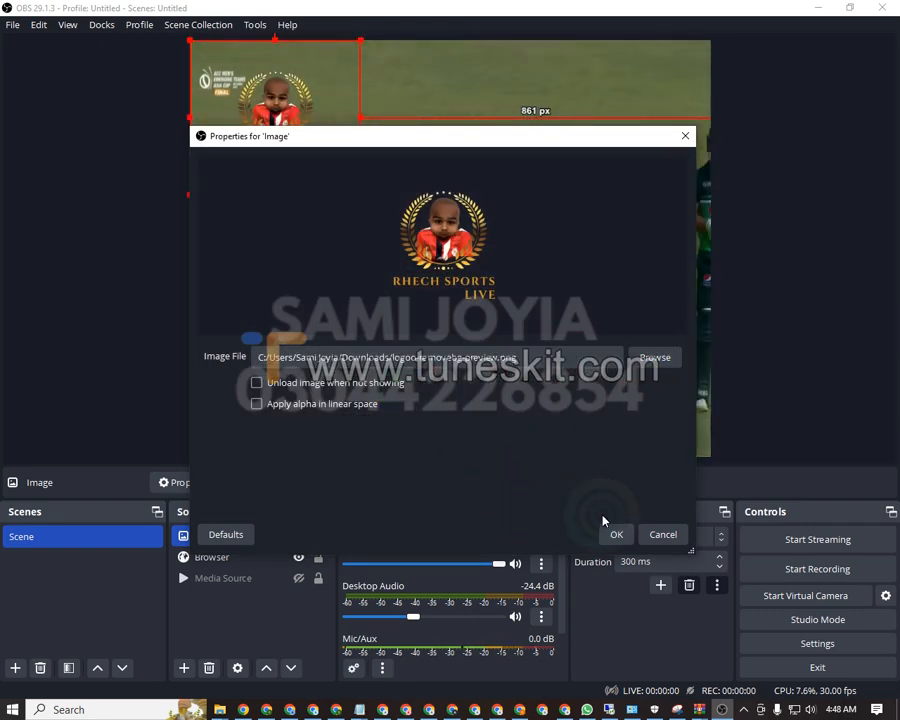
click(615, 533)
Step: Shrink the logo, place it in the canvas's upper-left corner about 1071 px from the right edge, and deselect it
click(334, 193)
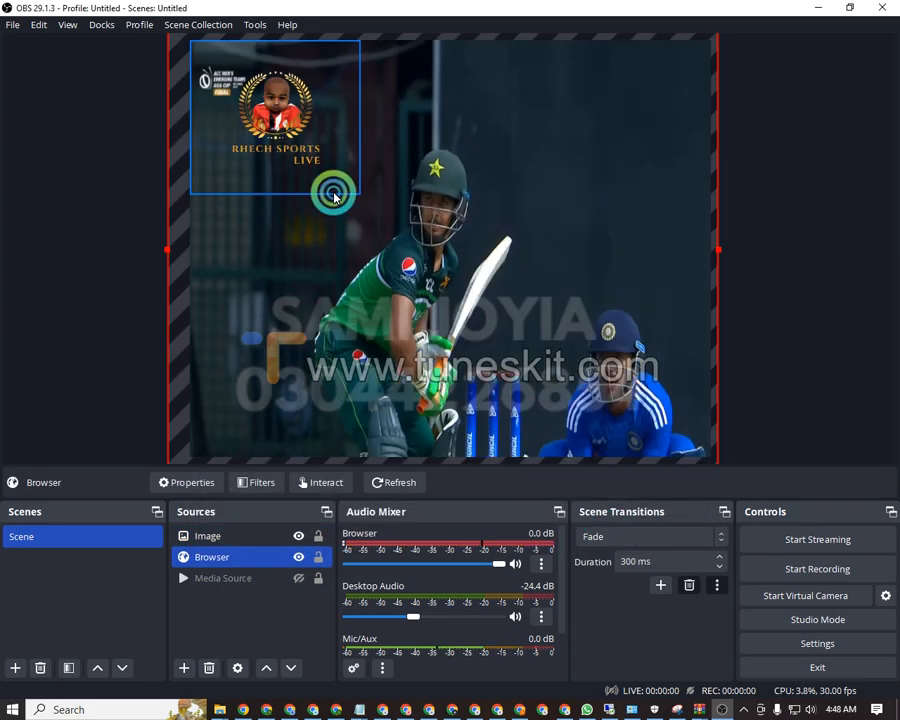
click(310, 157)
drag(362, 201, 221, 94)
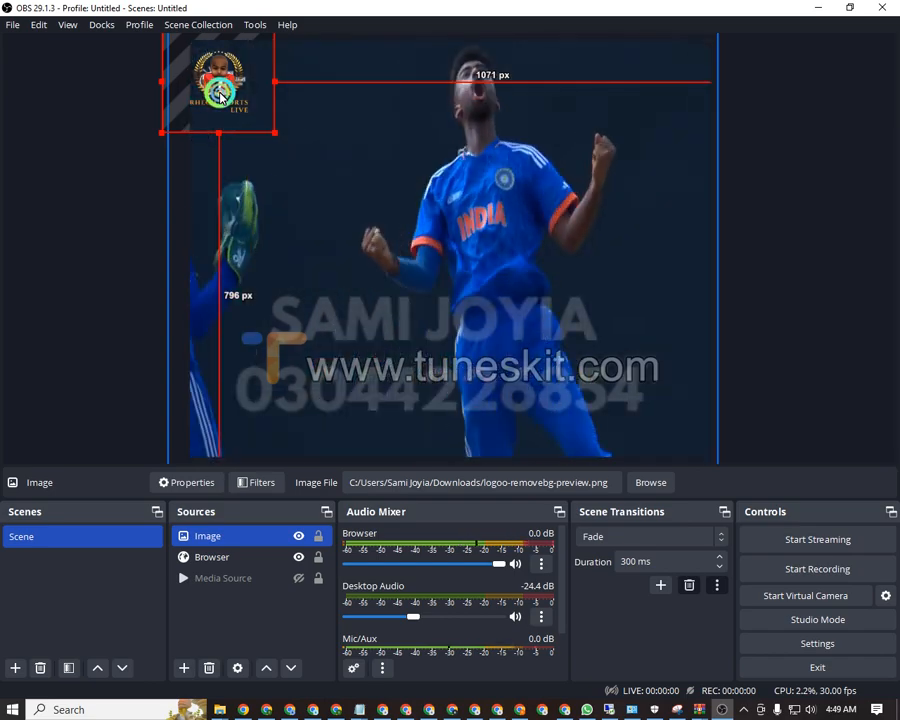
click(95, 298)
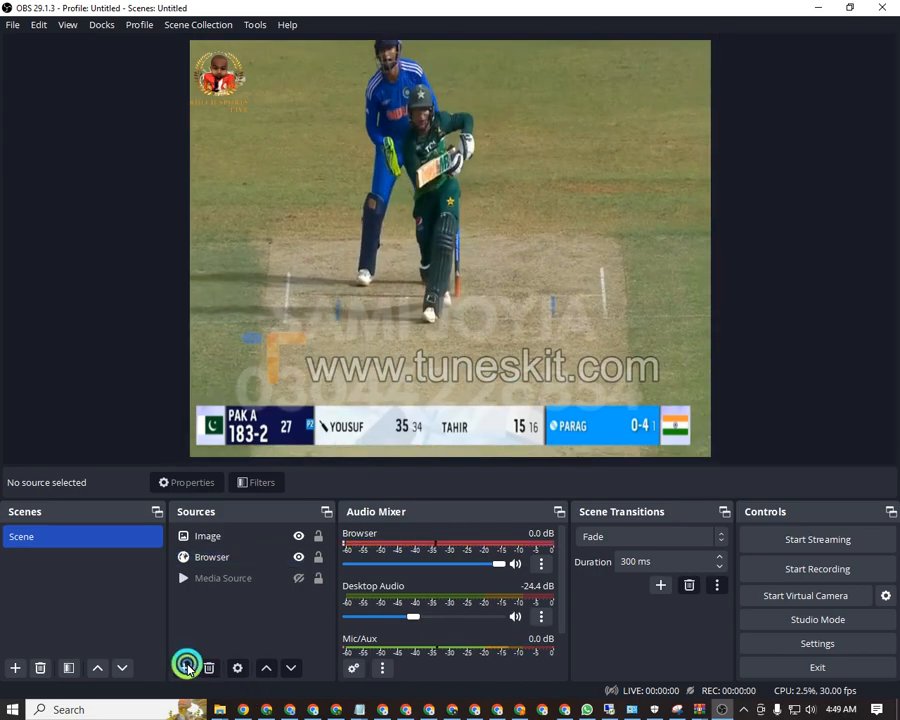
Step: Add a new Text (GDI+) source with the suggested name and the text PLEASE SHARE MY STREAM THANK YOU
click(186, 667)
click(262, 533)
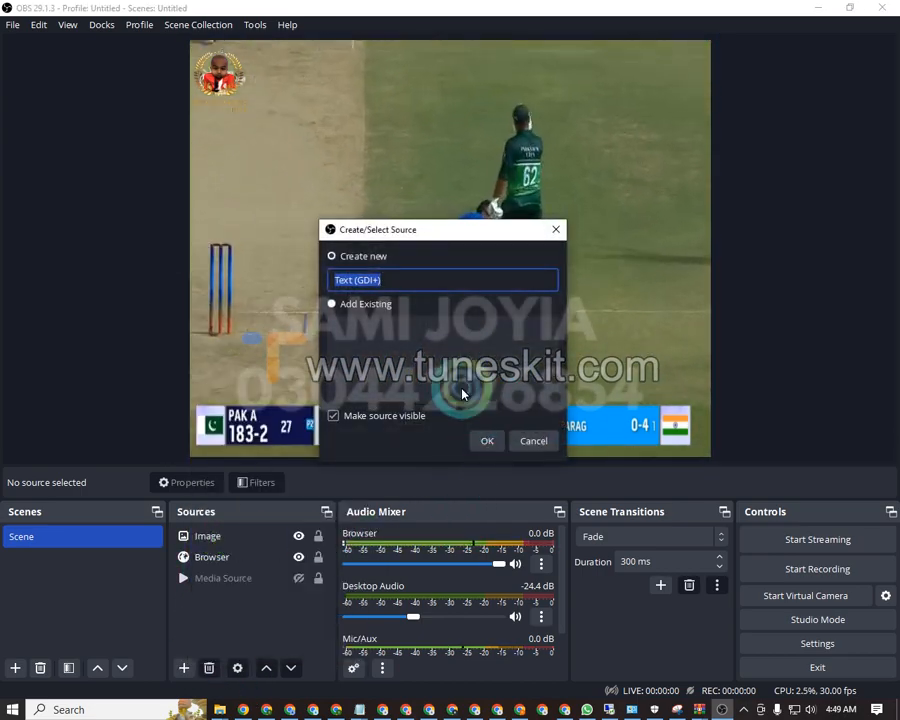
click(487, 441)
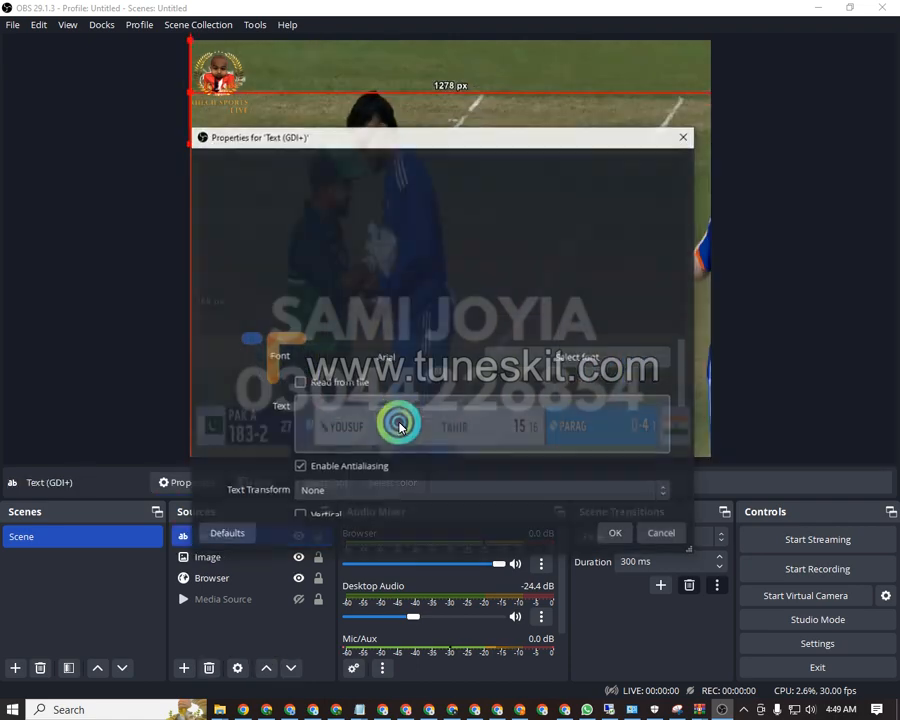
click(361, 427)
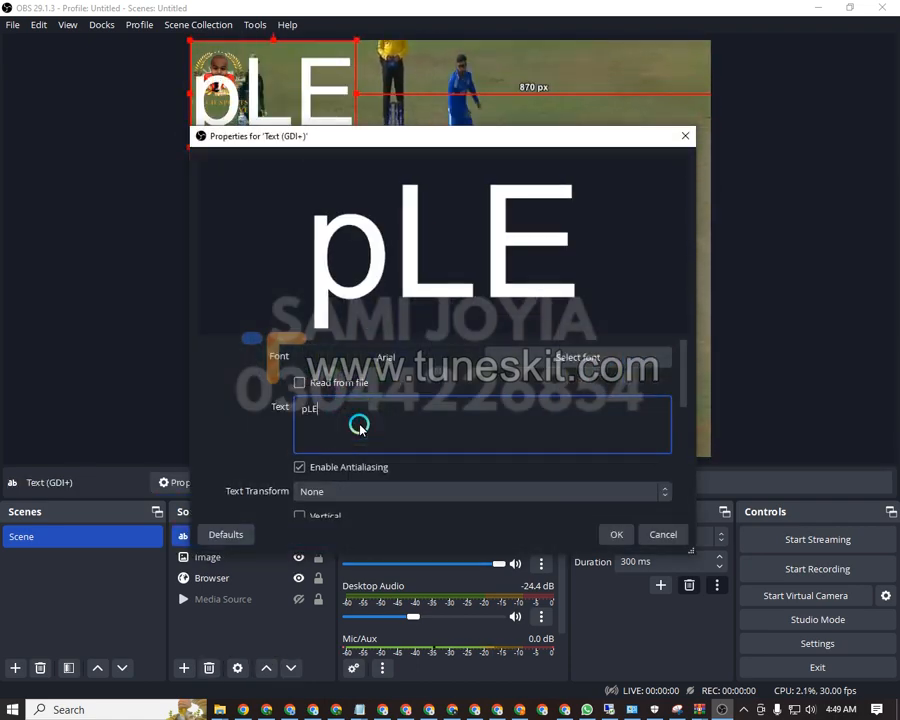
text(PL)
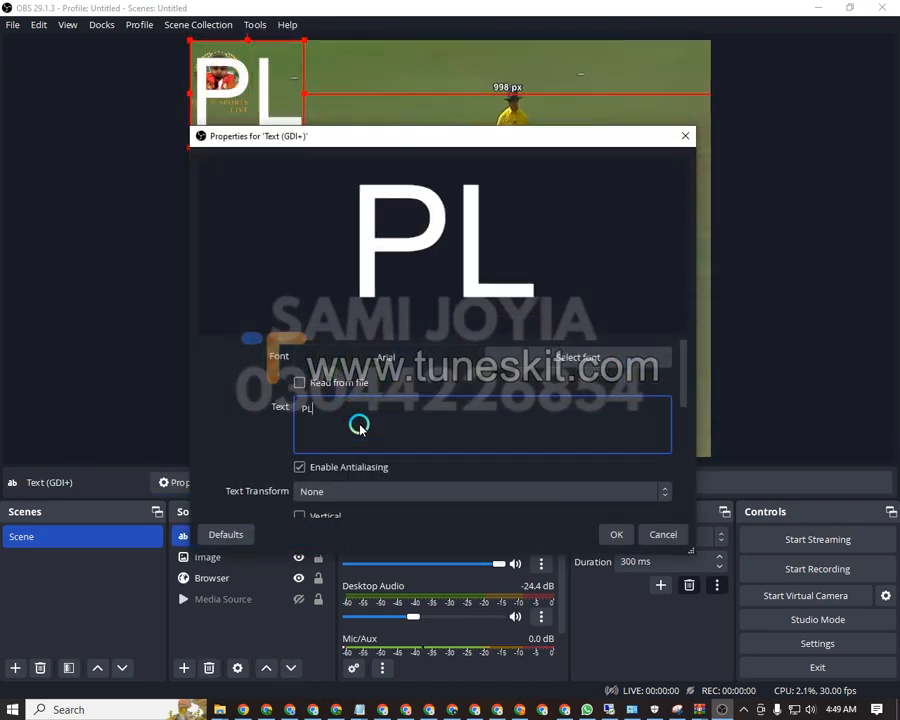
text(EASE SHAR)
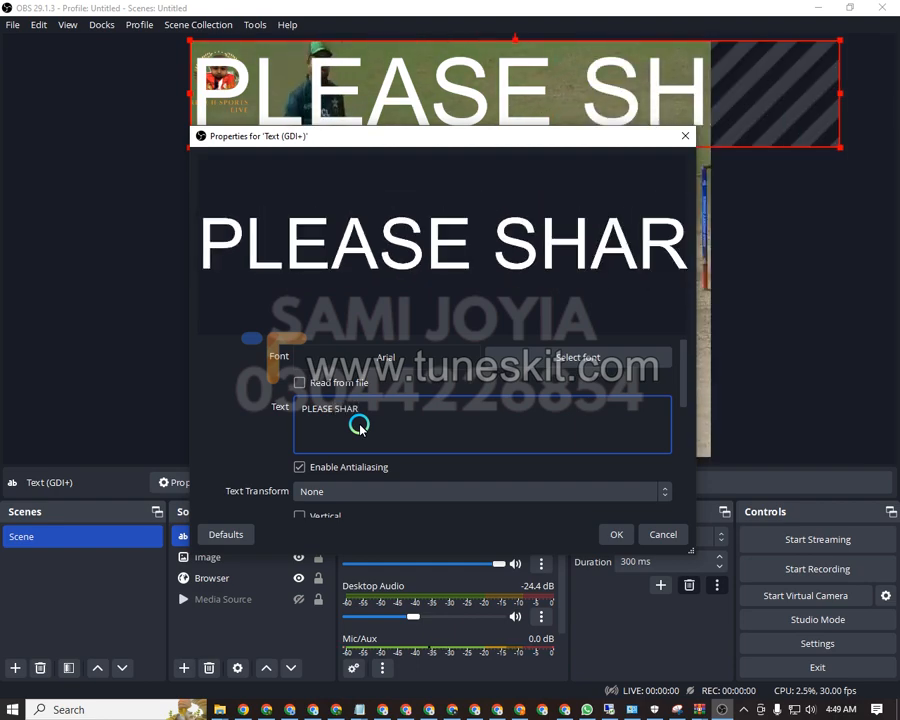
text(E MY STREA)
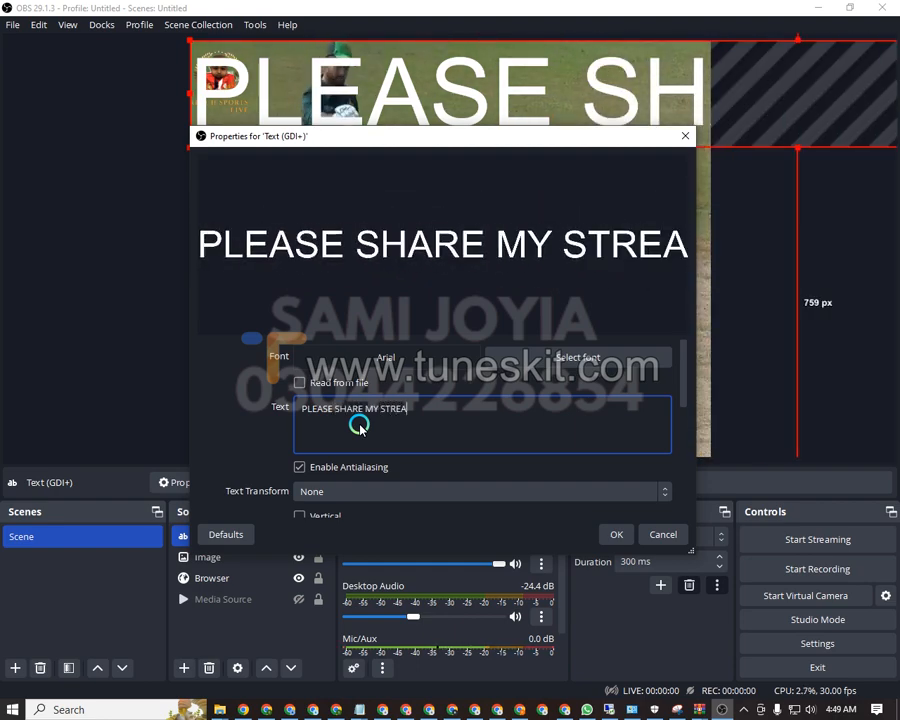
text(M THANK)
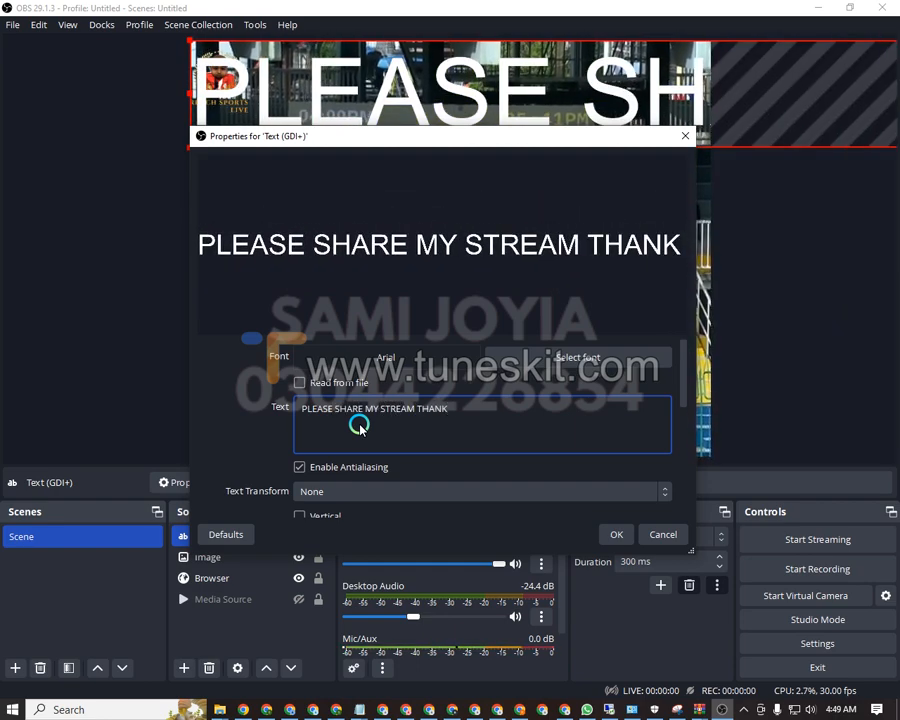
text( YOU)
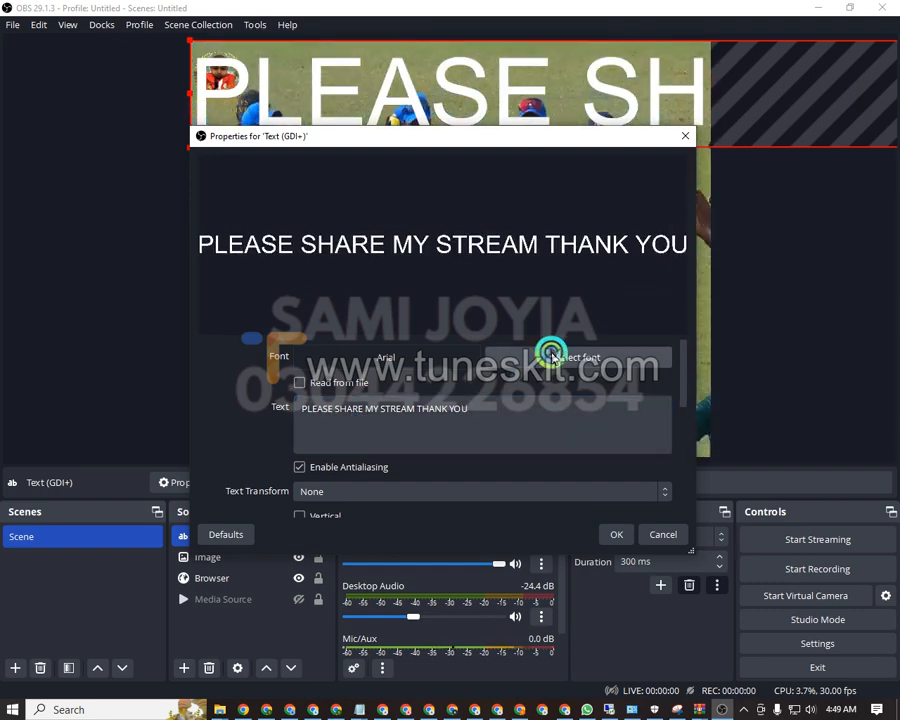
Step: Set the text's font to Arial Bold with white (#ffffff) colour and accept the source properties
click(552, 356)
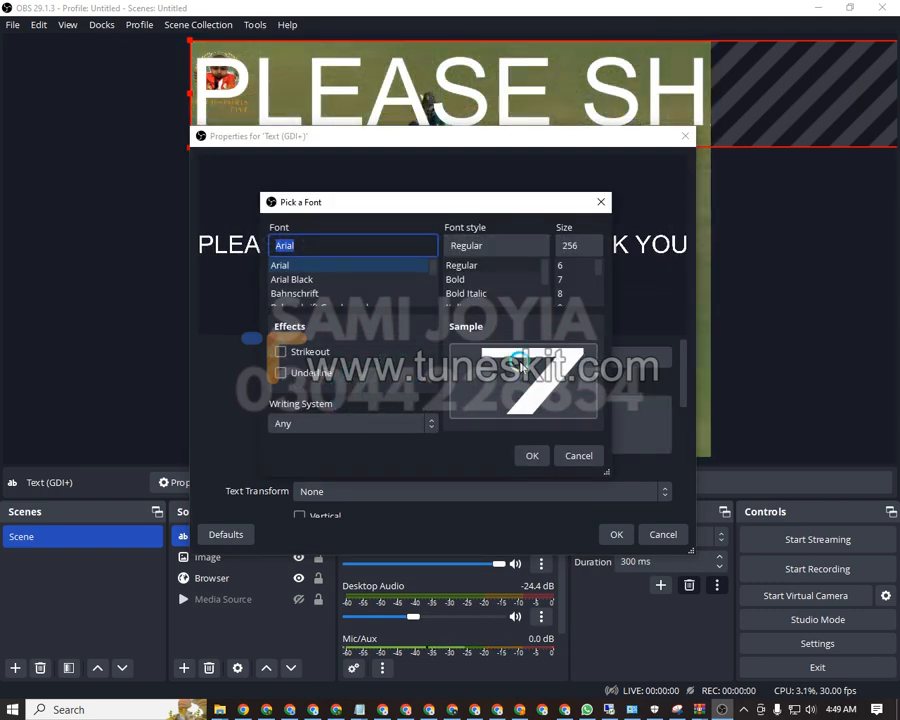
click(463, 279)
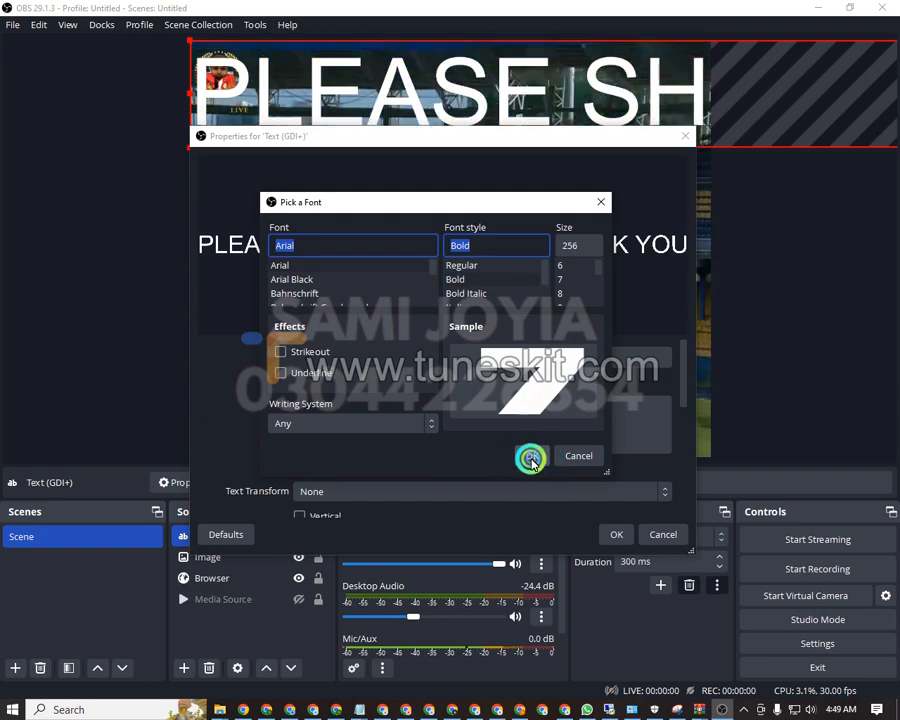
click(531, 457)
scroll(551, 397, down, 2)
click(619, 429)
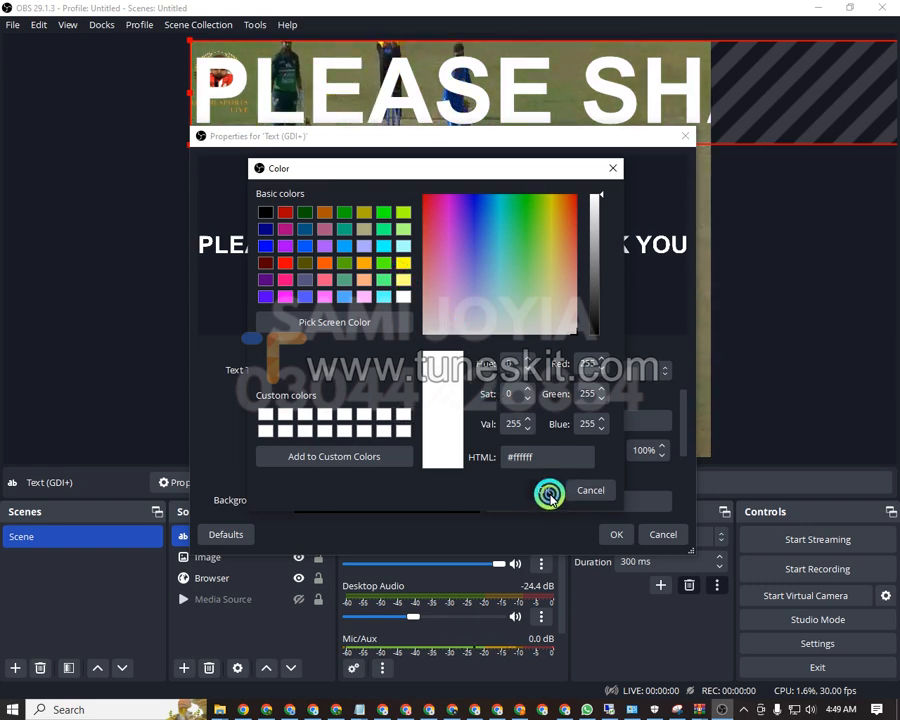
click(549, 494)
scroll(442, 438, down, 3)
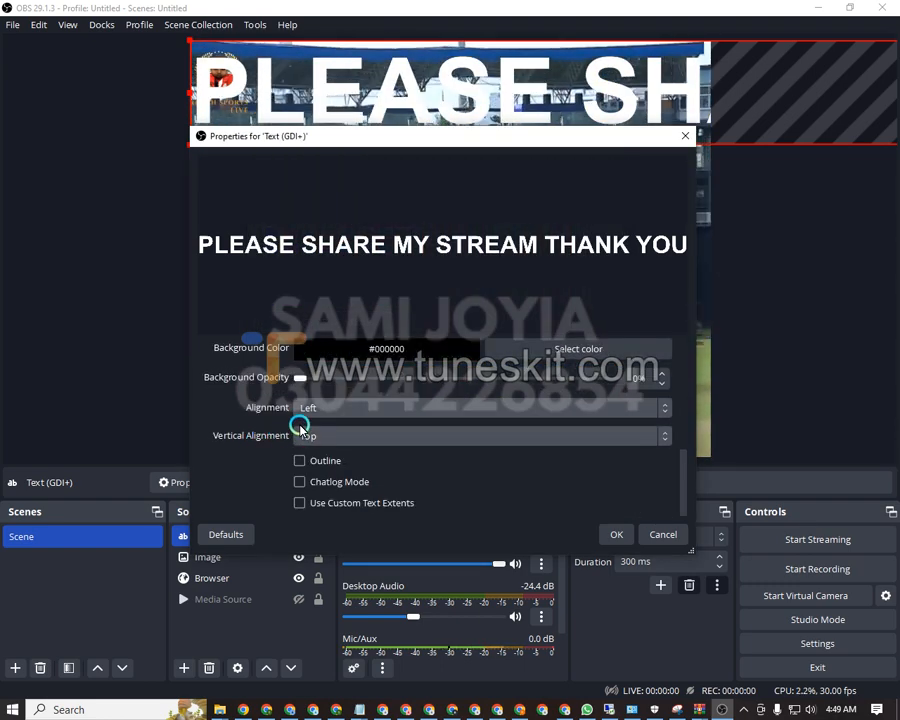
click(619, 533)
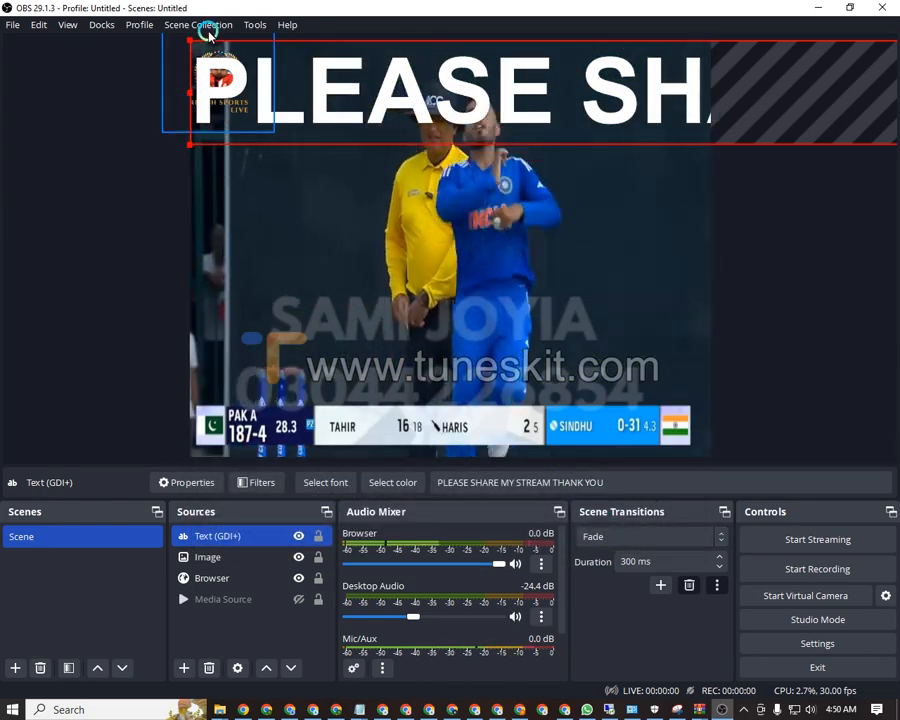
Step: Shrink the text to fit the canvas width and place it just above the scoreboard, about 81 px from the left edge and 63 px from the right
drag(191, 36, 520, 140)
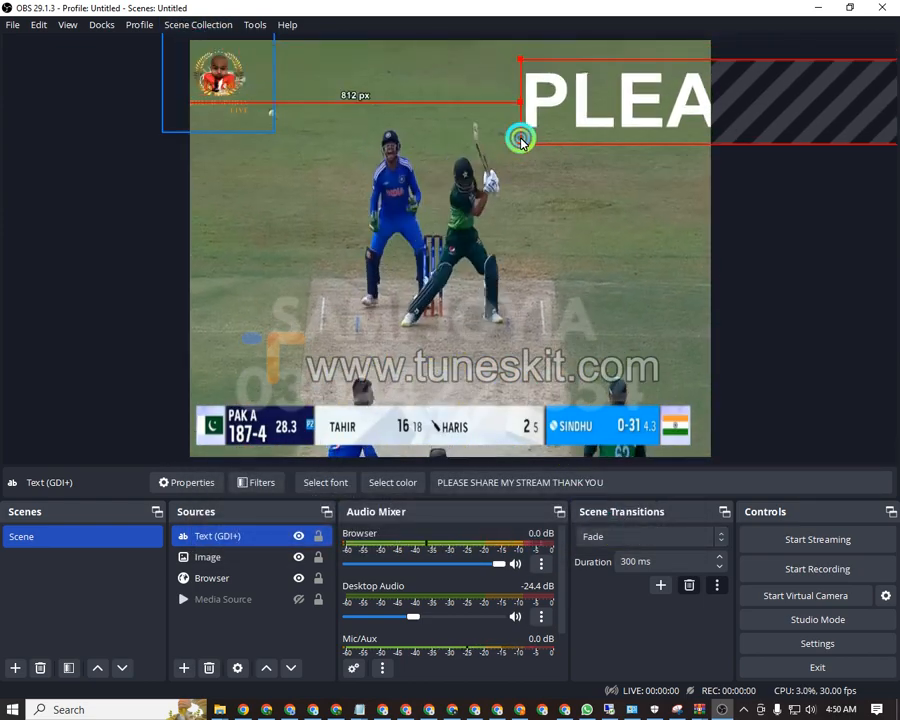
drag(631, 120, 626, 288)
drag(683, 273, 338, 309)
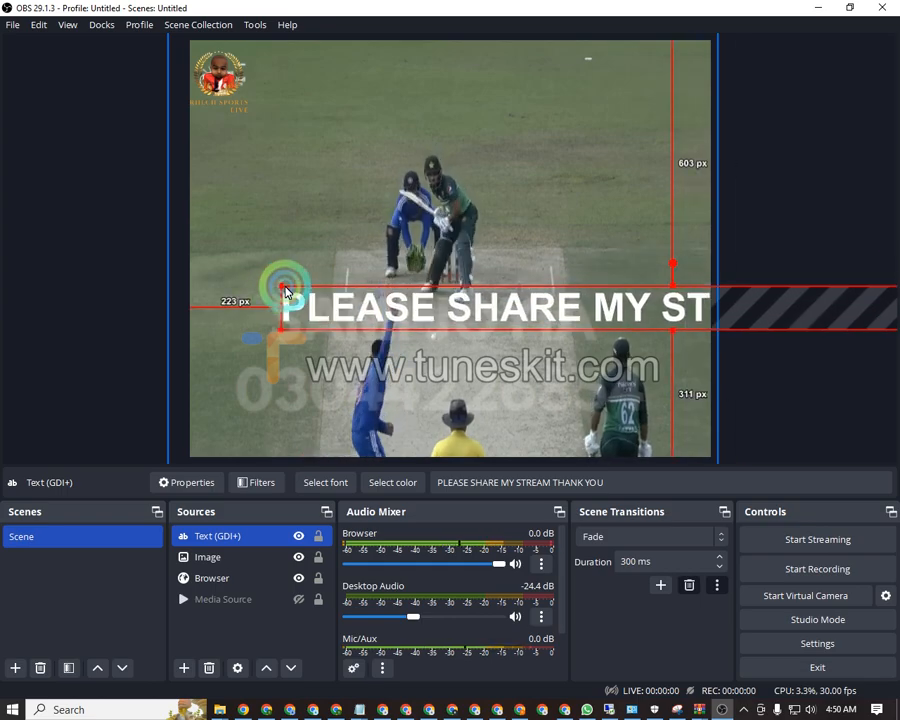
drag(285, 291, 285, 432)
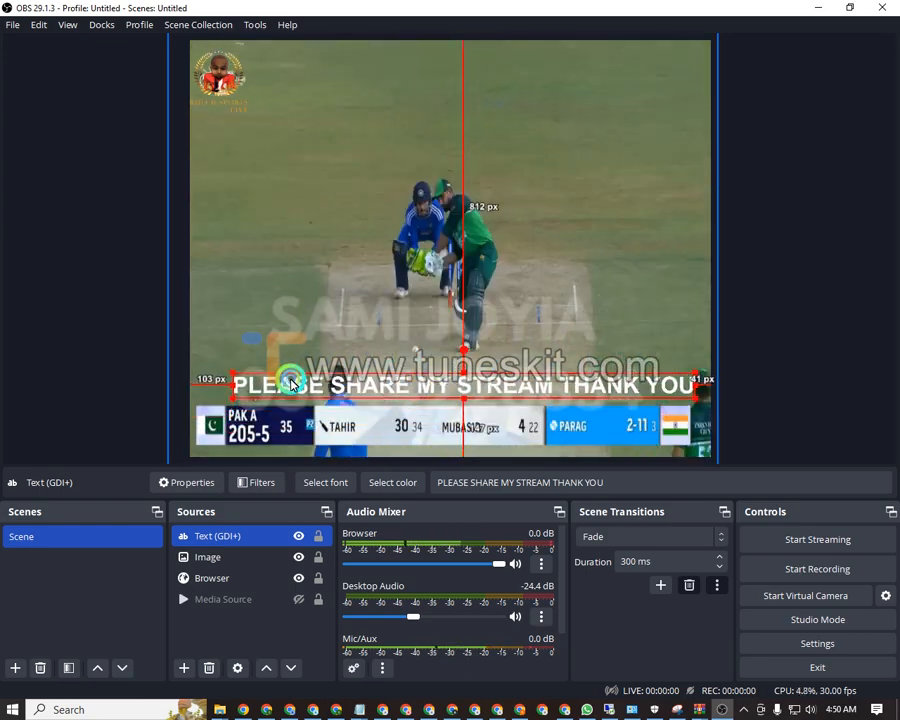
drag(291, 383, 293, 384)
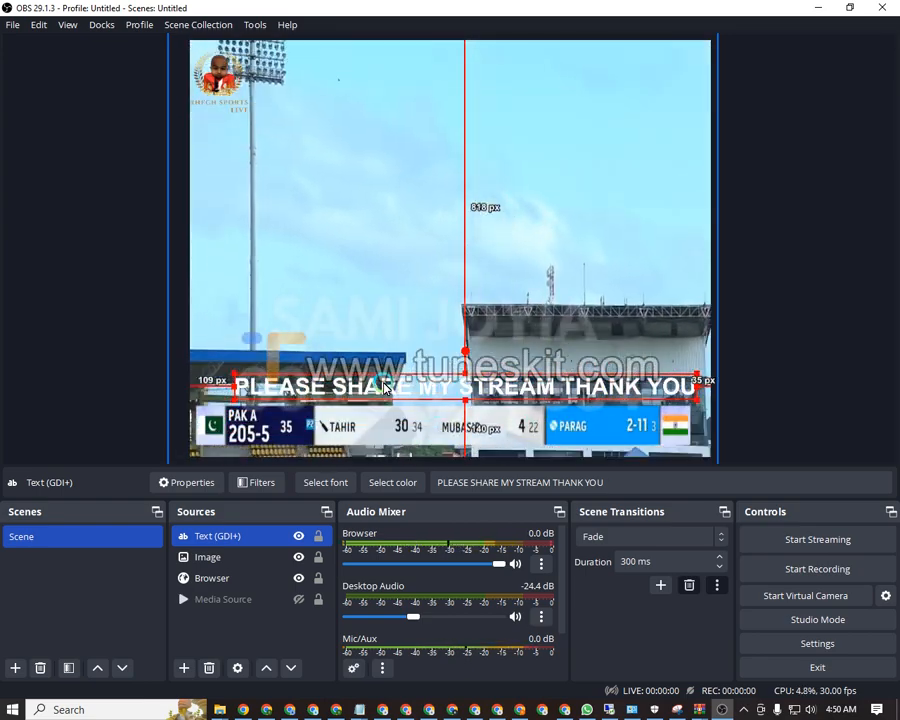
drag(361, 385, 359, 384)
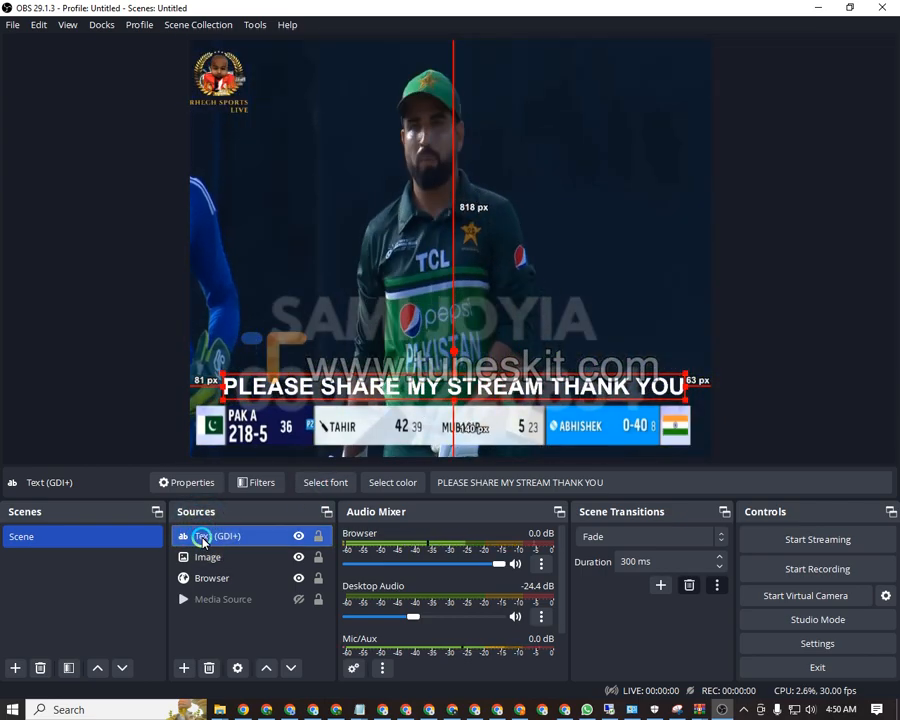
Step: Add a Scroll effect filter with the suggested name to the text source
click(252, 484)
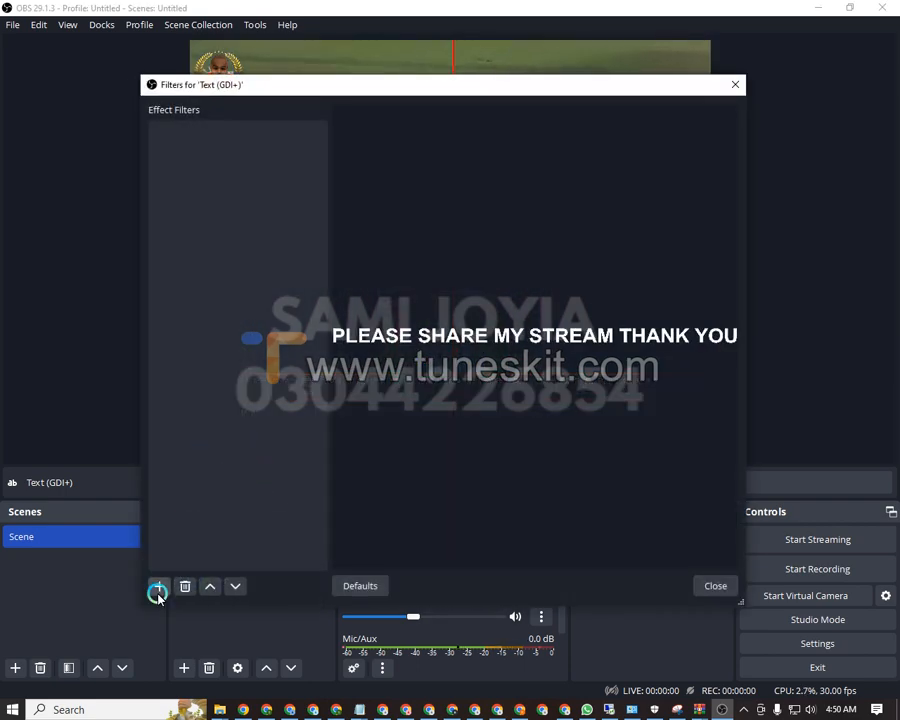
click(155, 588)
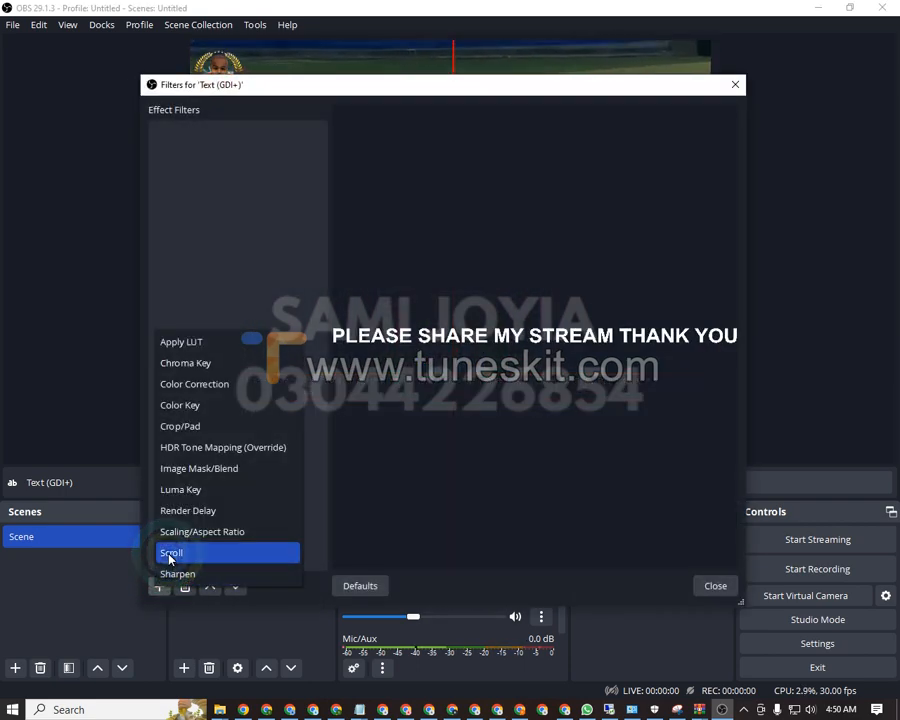
click(170, 549)
click(406, 369)
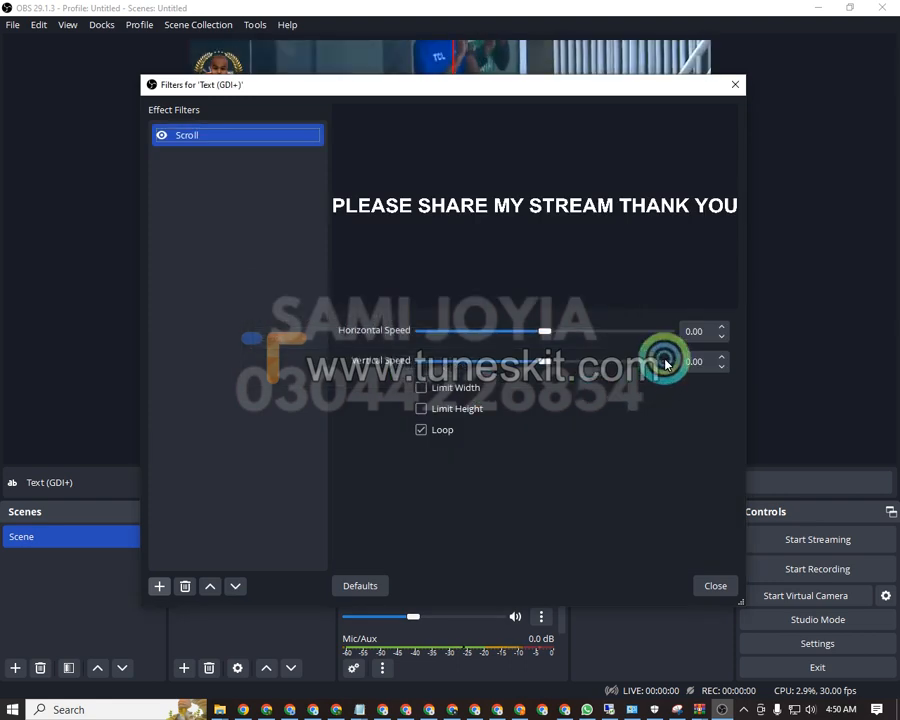
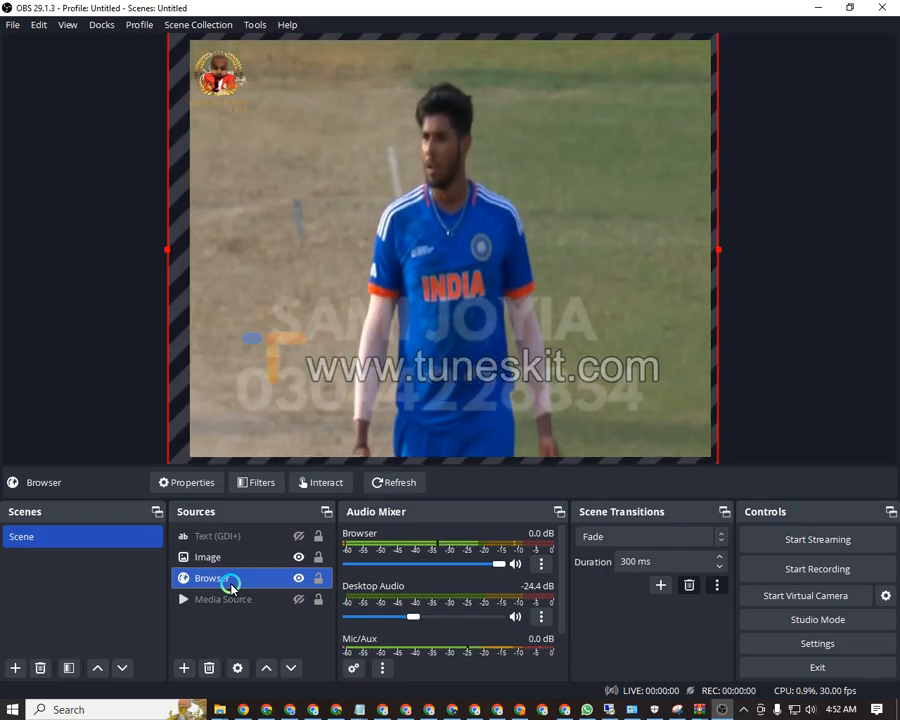
Step: Add a VST 2.x Plug-in audio filter with the suggested name to the Browser source
click(228, 598)
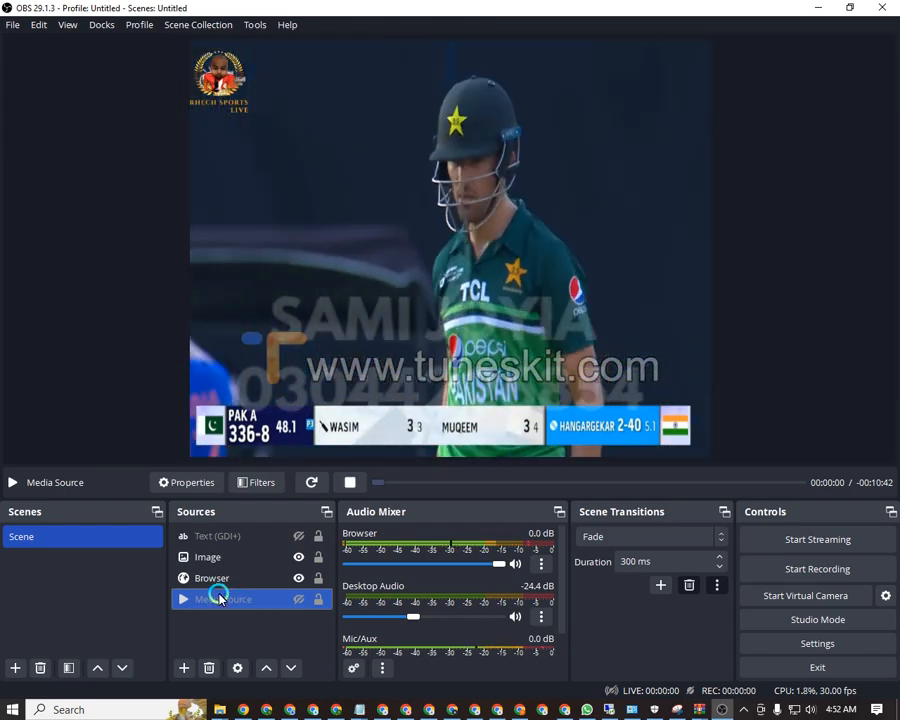
click(216, 576)
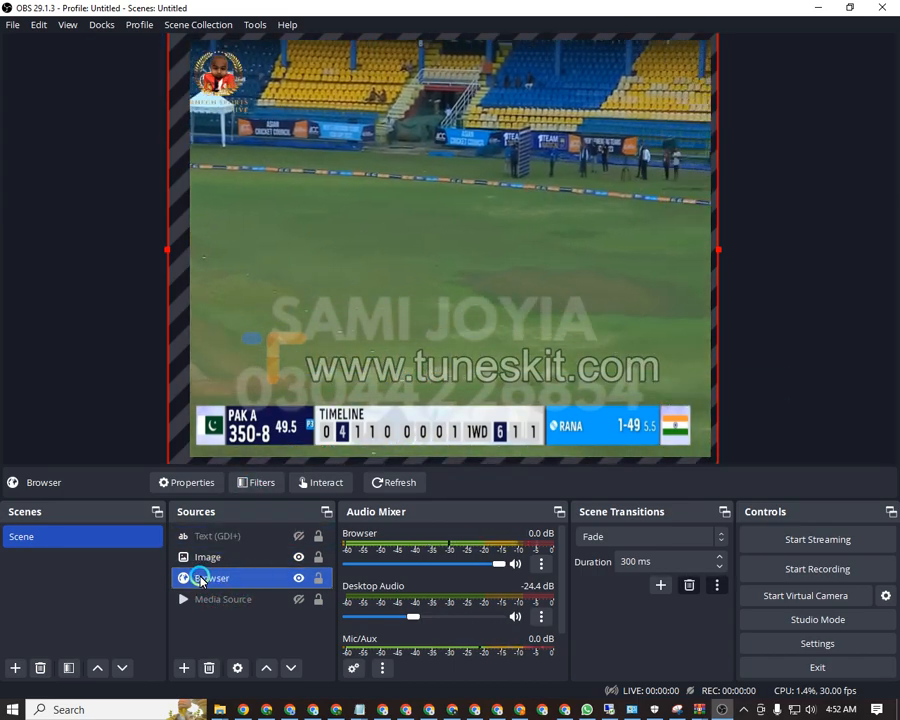
click(255, 482)
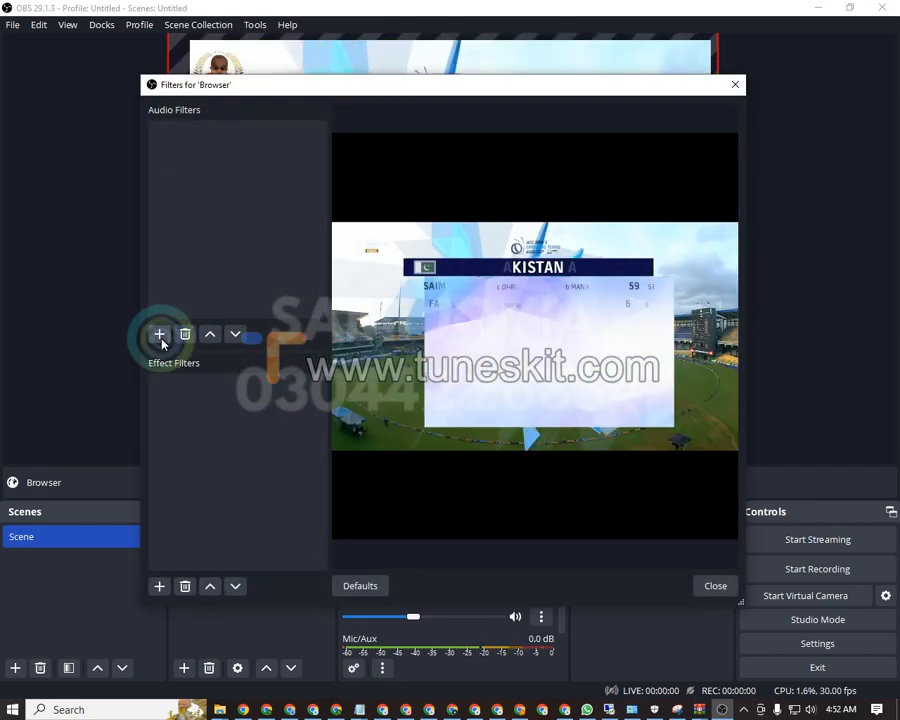
click(160, 336)
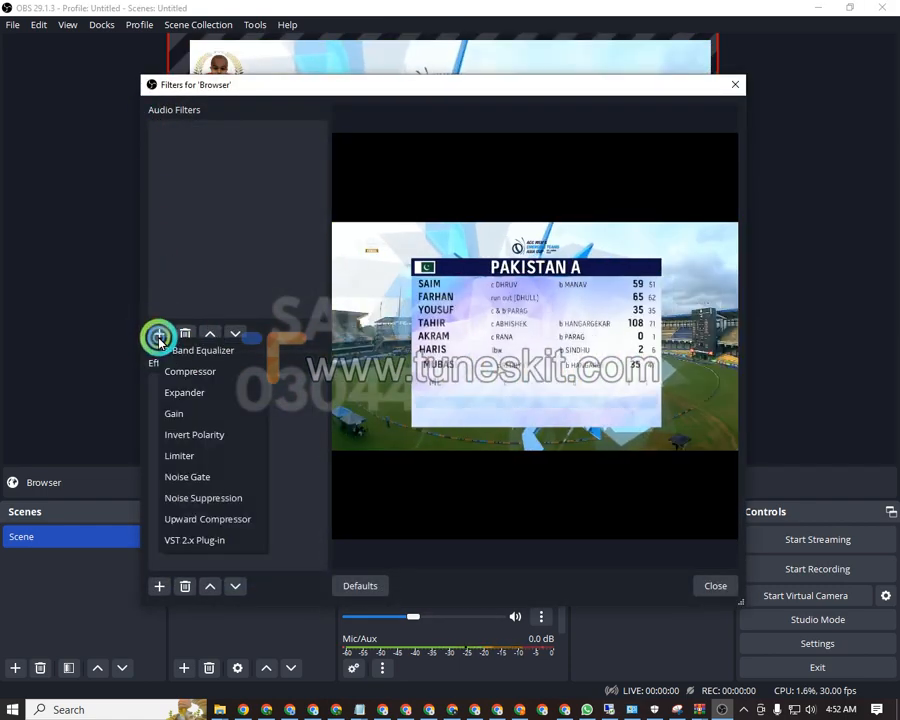
click(191, 541)
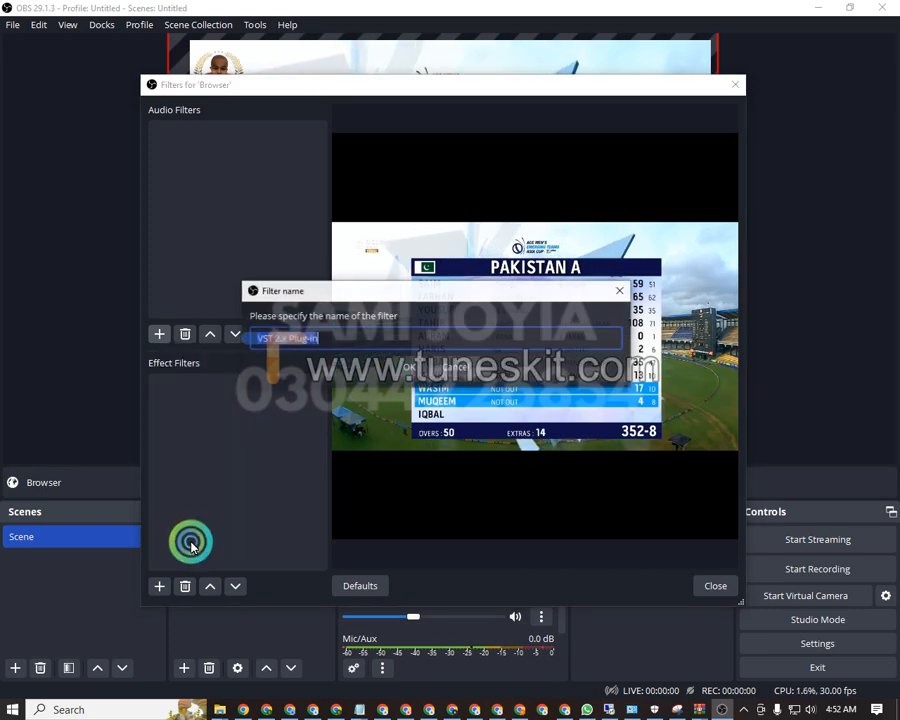
click(414, 378)
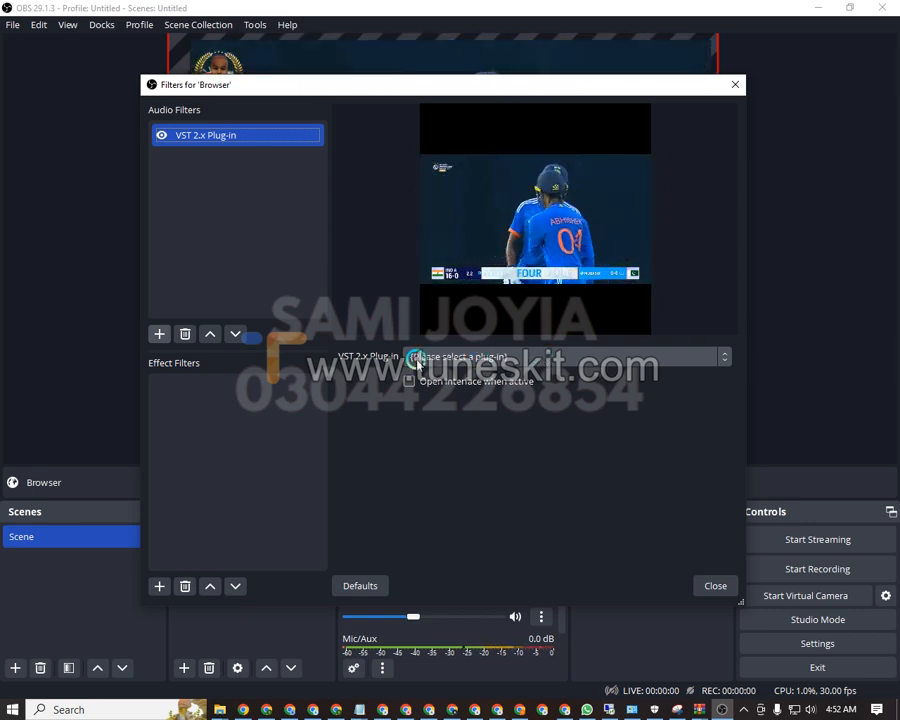
Step: Choose reajs as the Browser filter's VST plug-in and open its plug-in interface
click(478, 360)
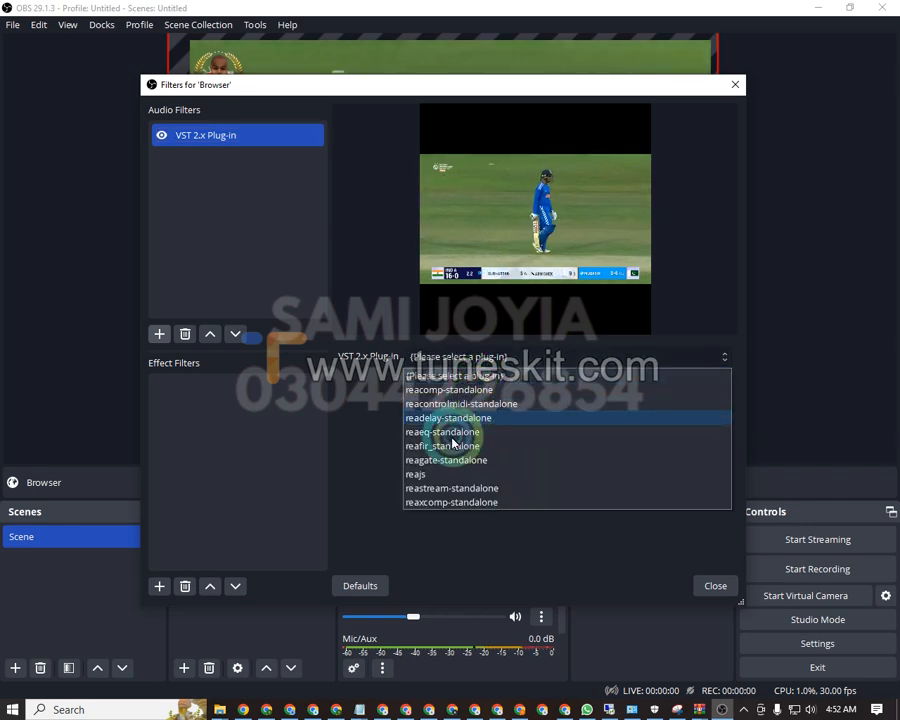
click(415, 480)
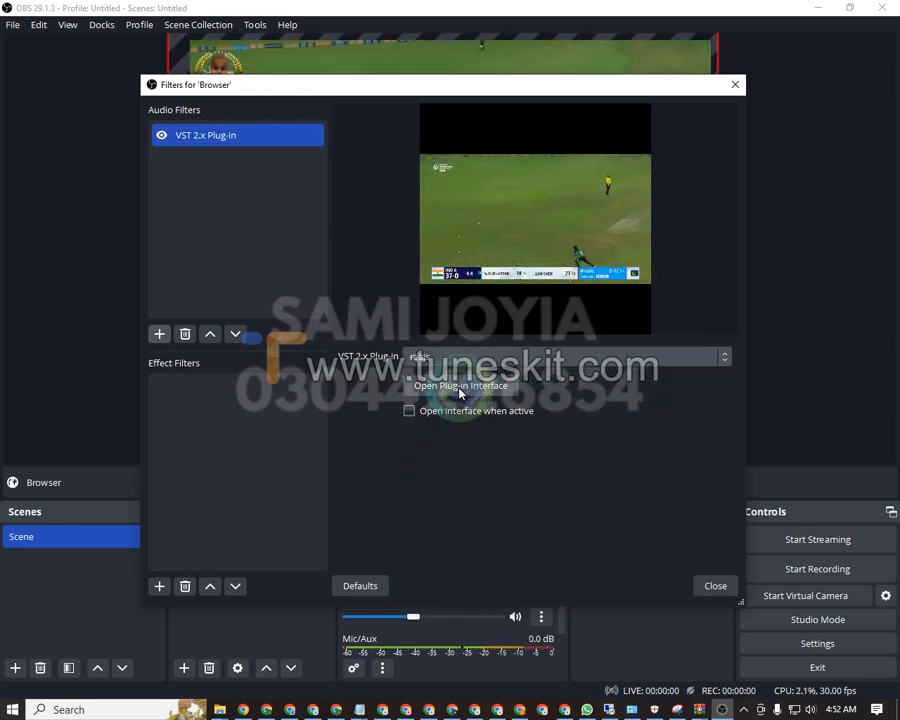
click(458, 390)
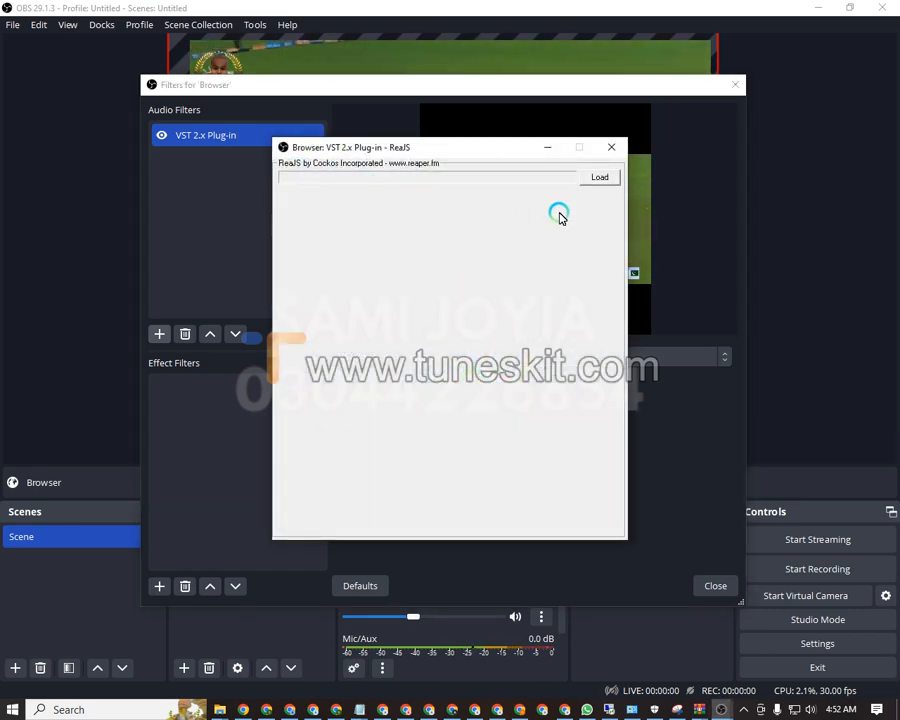
Step: Load the pitch/superpitch effect in ReaJS and set Pitch Adjust (cents) to -38.0
click(596, 179)
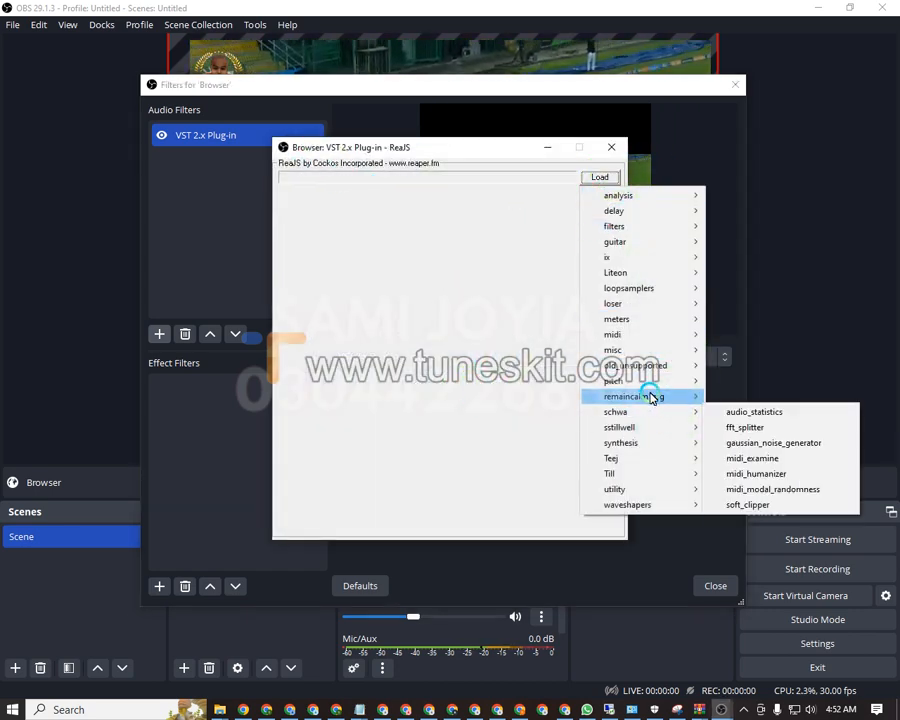
mouse_move(646, 385)
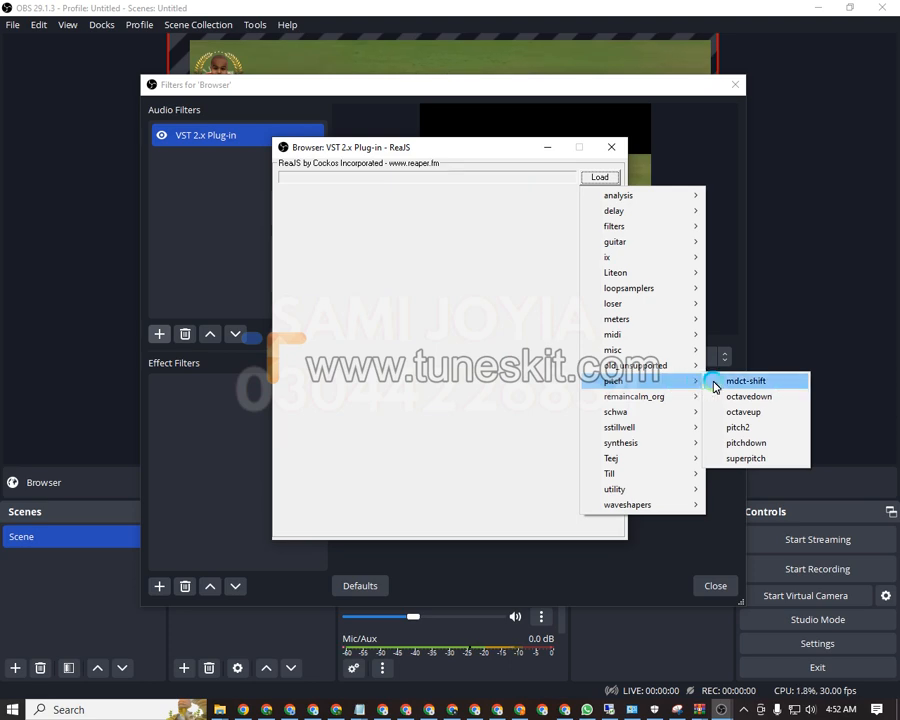
click(745, 459)
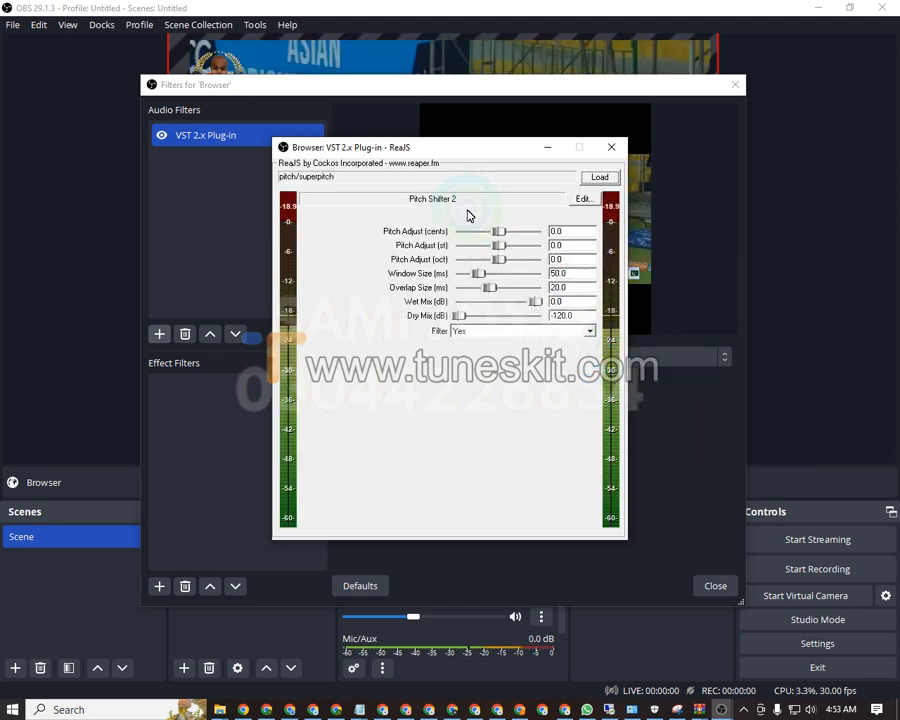
drag(493, 235, 489, 234)
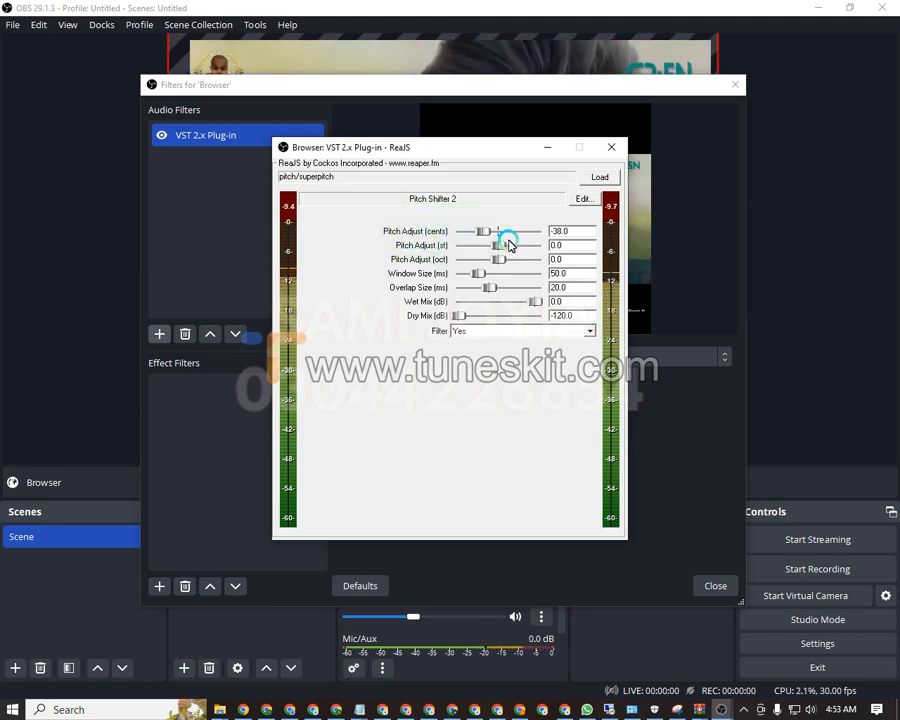
Step: Set Pitch Adjust (st) to -2.0 in ReaJS and close the plug-in interface and the Browser filters
click(495, 246)
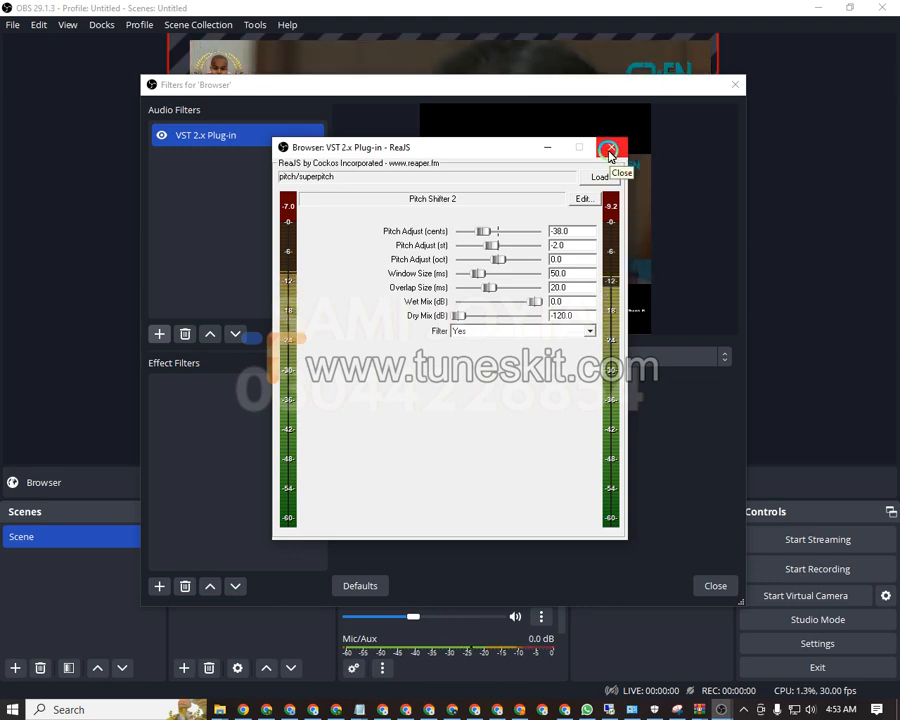
click(609, 149)
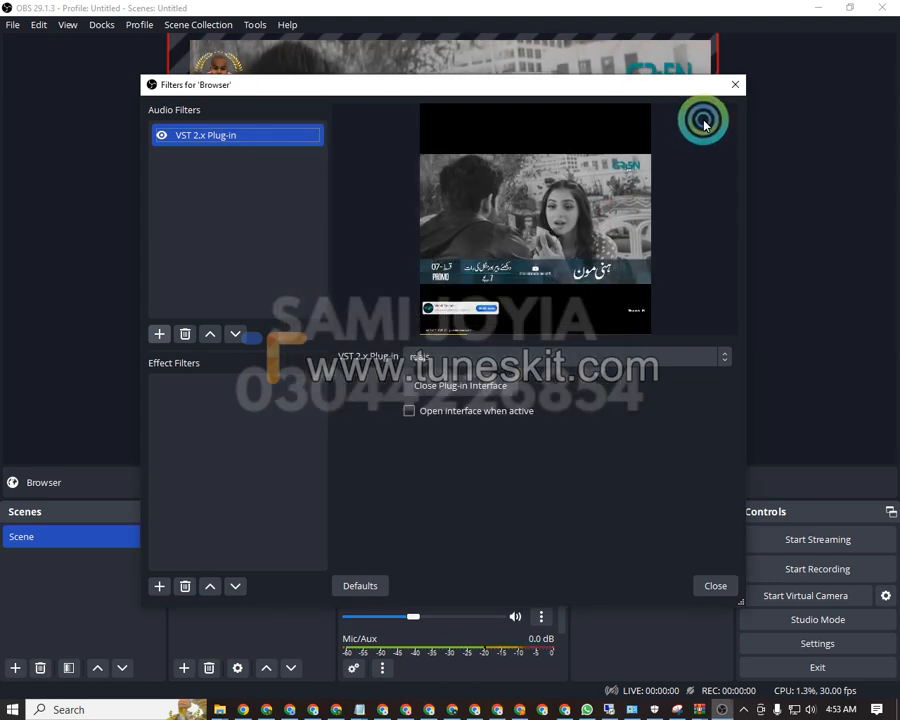
click(735, 84)
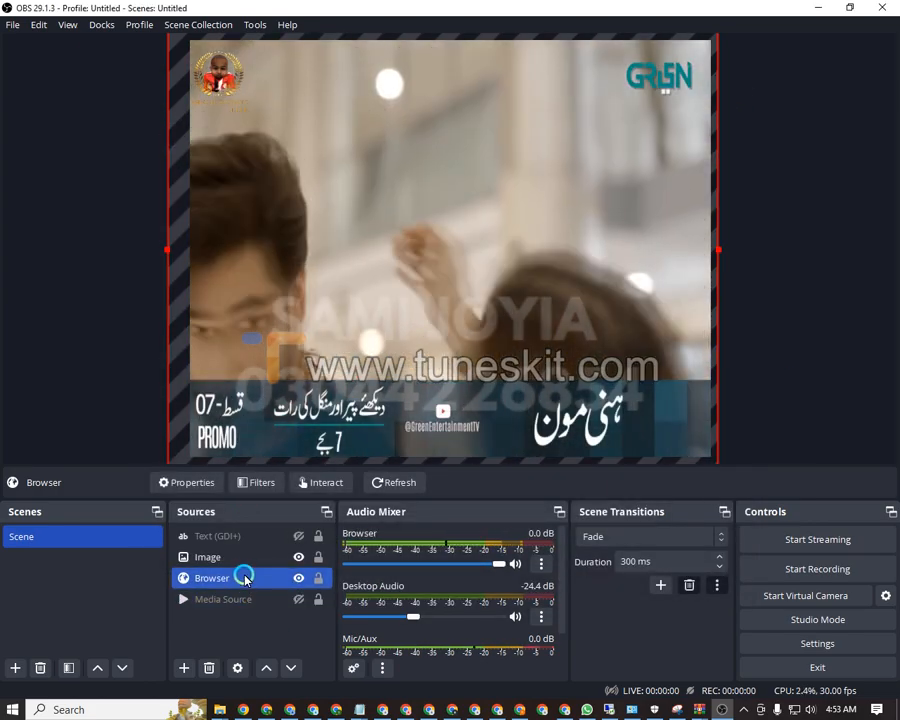
Step: Interact with the Browser source to skip the video ad, and close the interaction window
click(310, 482)
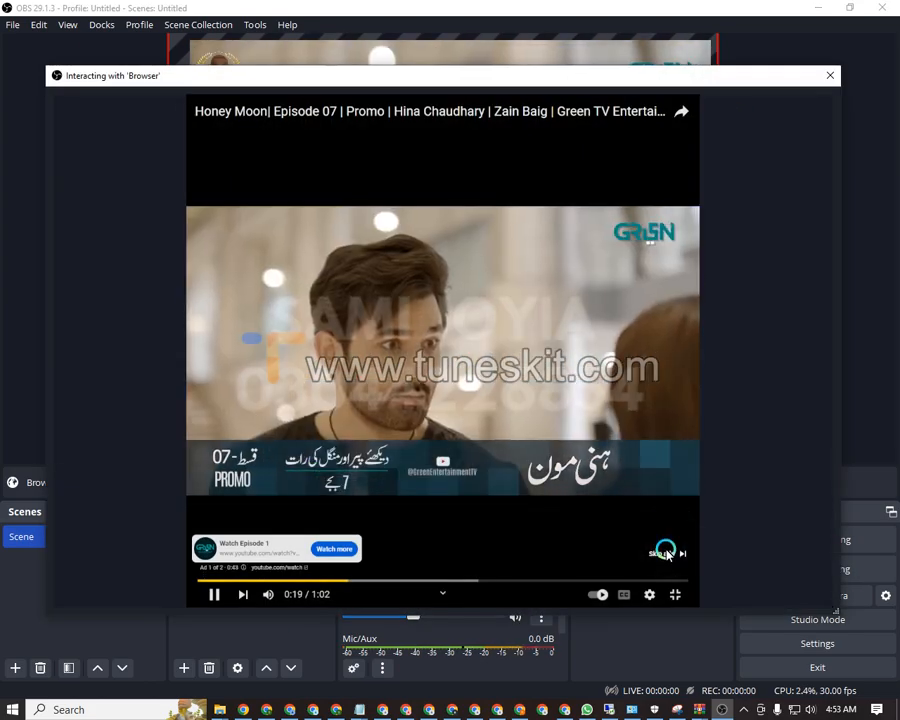
click(672, 554)
click(822, 78)
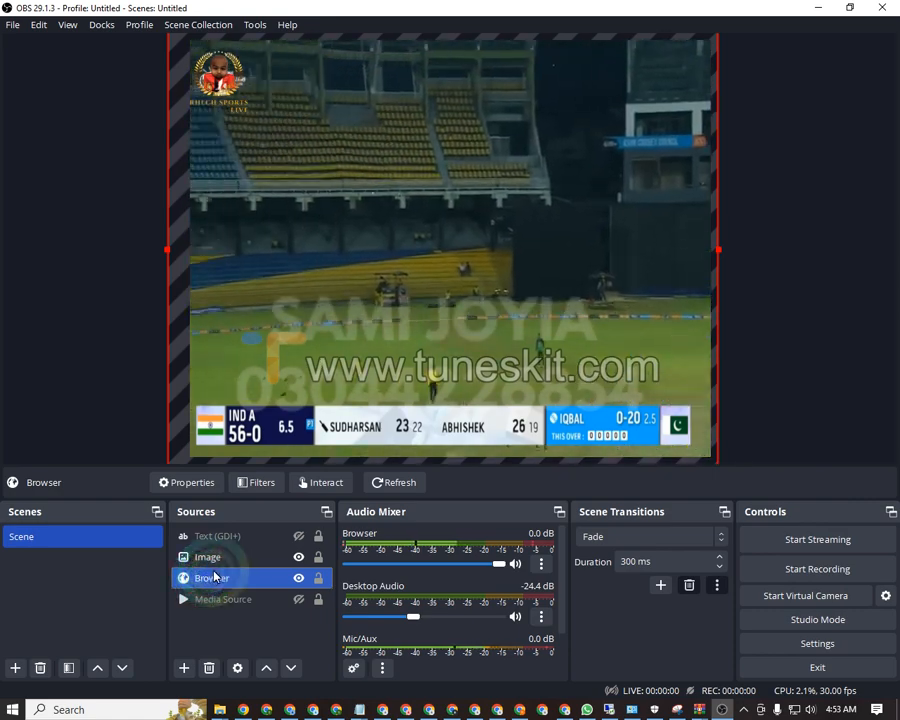
Step: Add a Color Correction effect filter with the suggested name to the Browser source
click(243, 482)
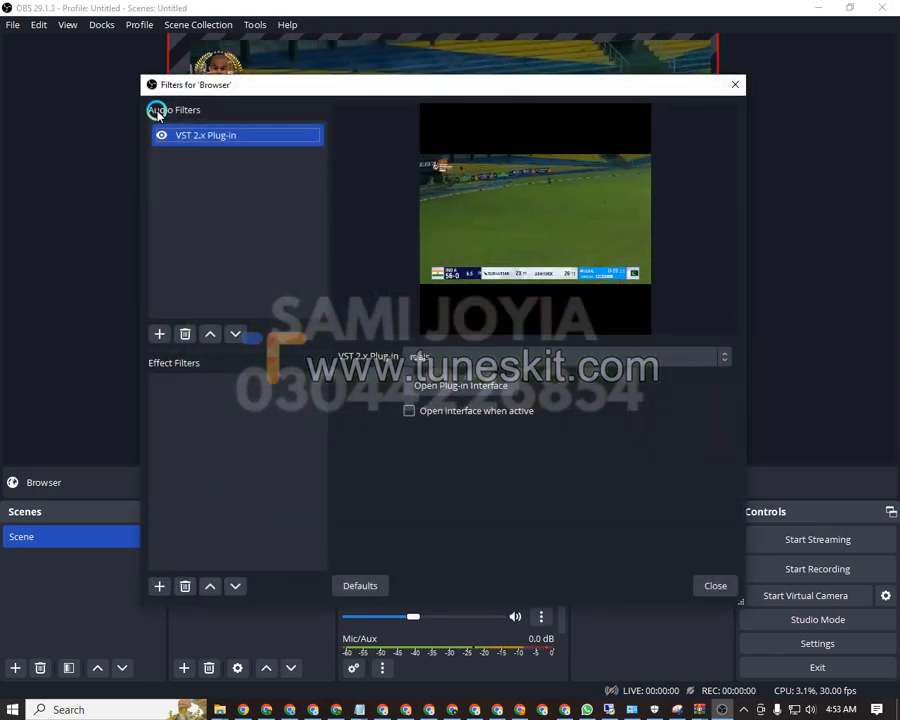
click(159, 584)
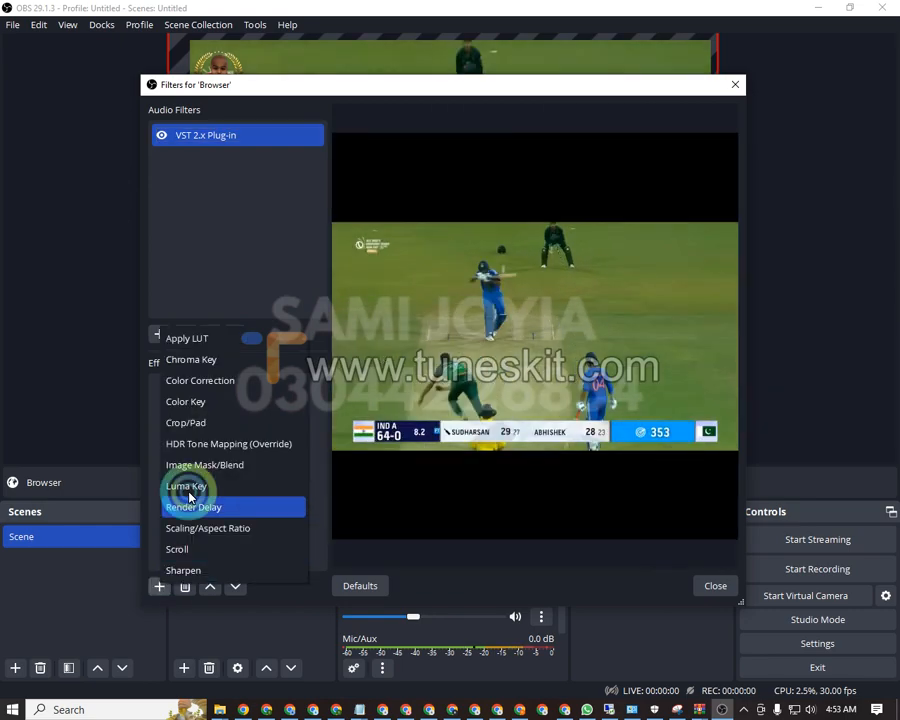
click(211, 381)
click(398, 365)
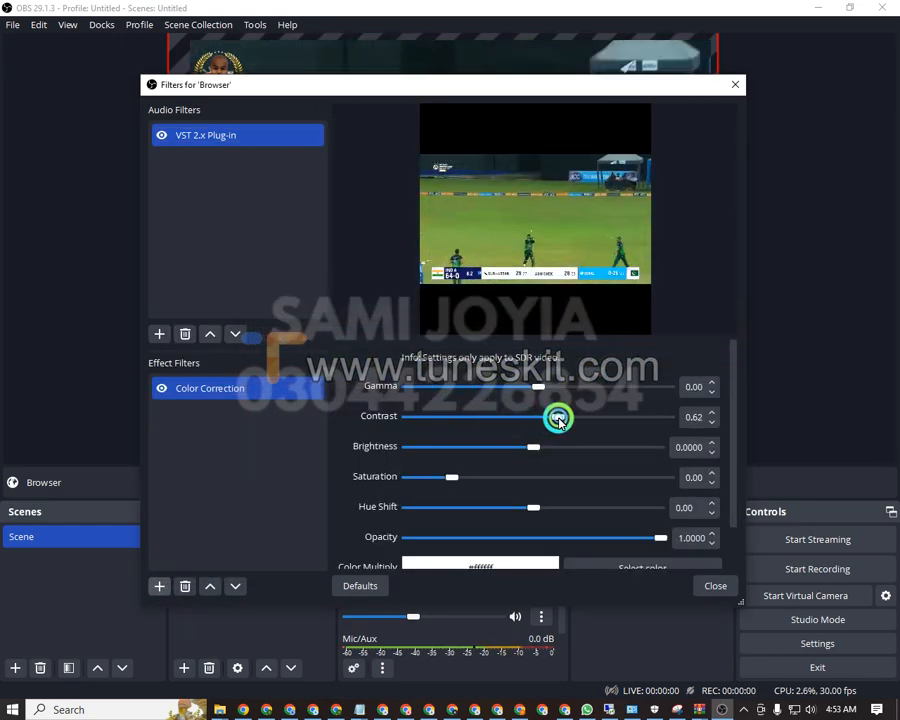
Step: Set the Color Correction filter's contrast to 0.47 and saturation to 0.19, and close the filters
click(451, 478)
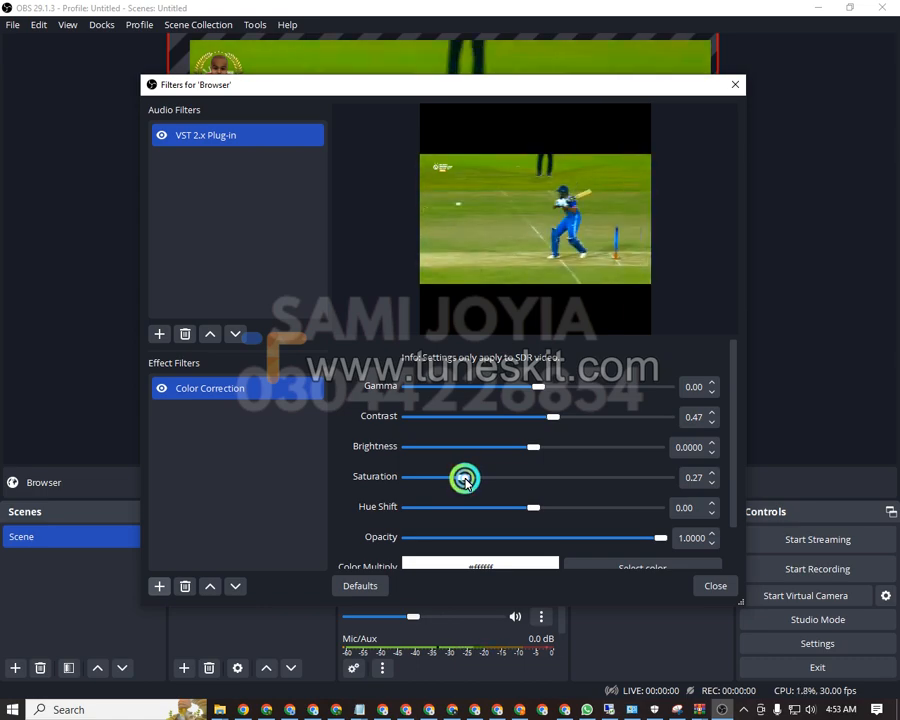
drag(464, 480, 458, 476)
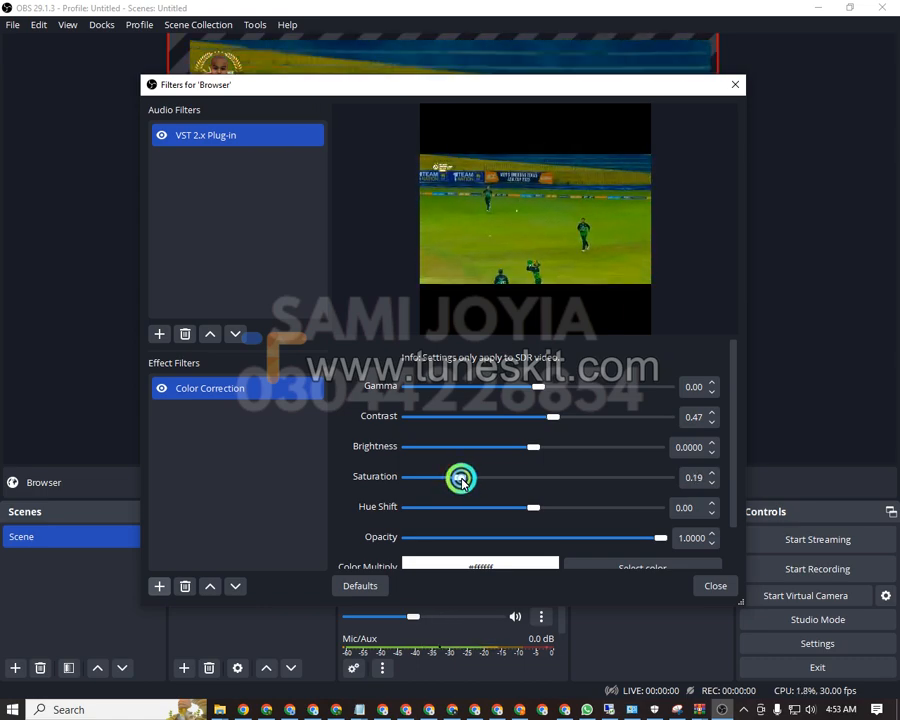
click(716, 585)
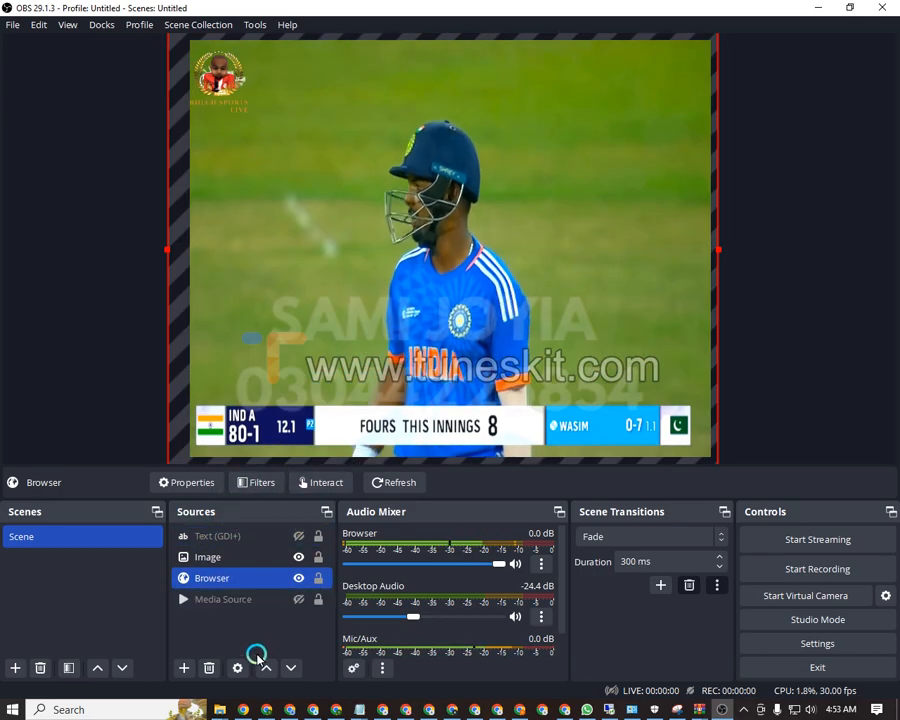
drag(254, 639, 221, 528)
click(256, 626)
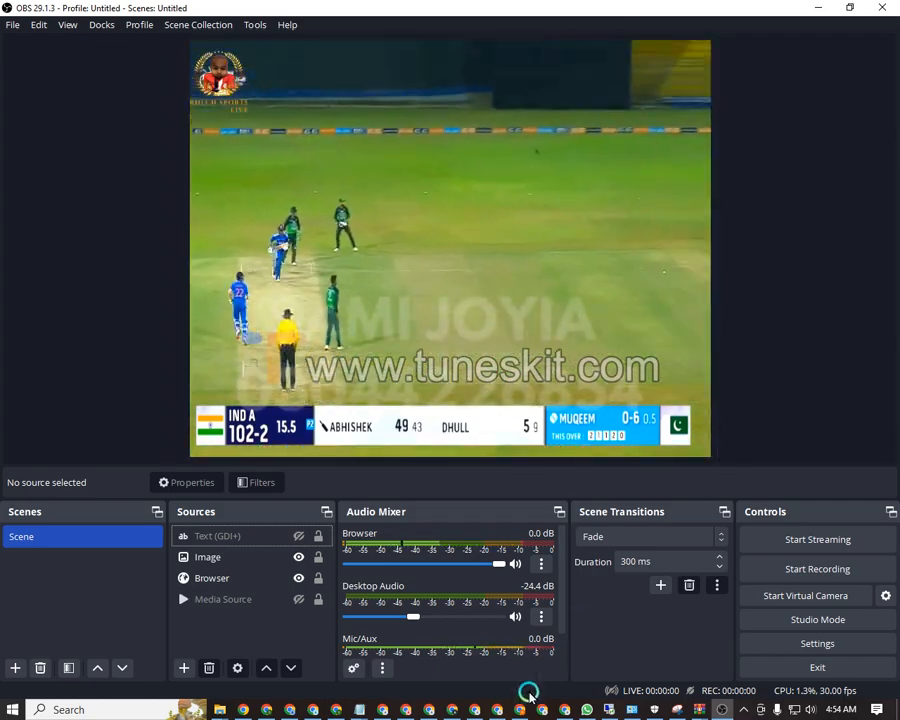
Step: Switch to Chrome to view the Viral Display, King 2 and 5 Sports Facebook Pages, and return to OBS Studio
click(449, 709)
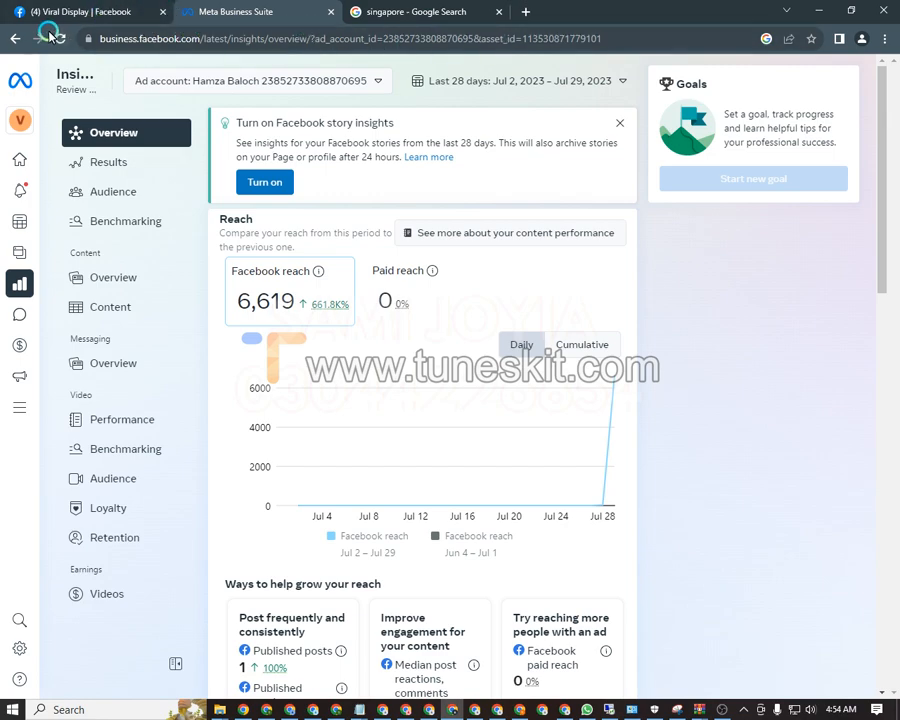
click(84, 14)
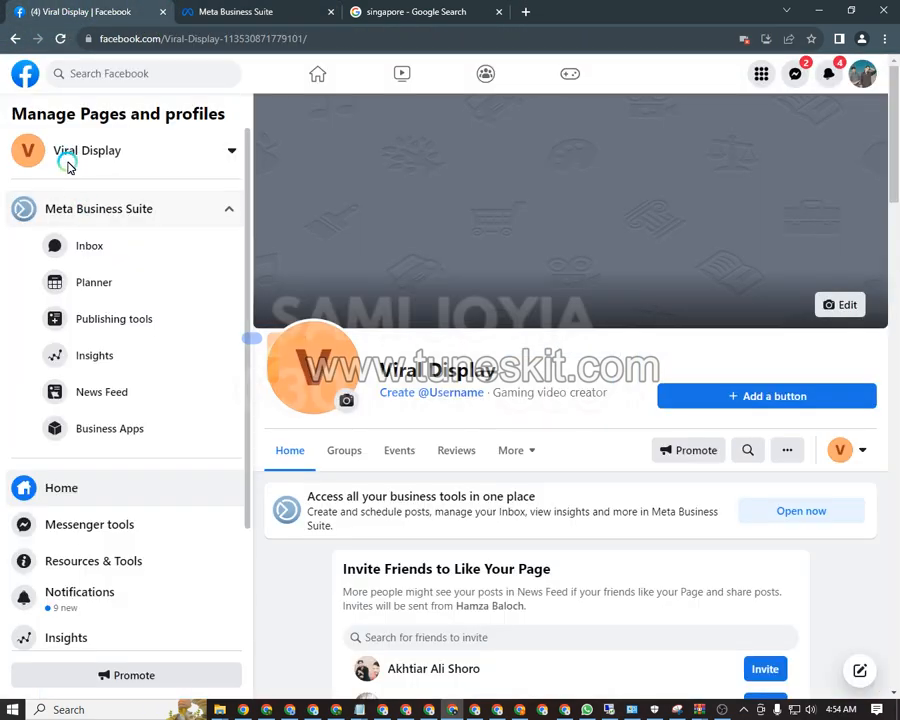
click(477, 710)
click(113, 14)
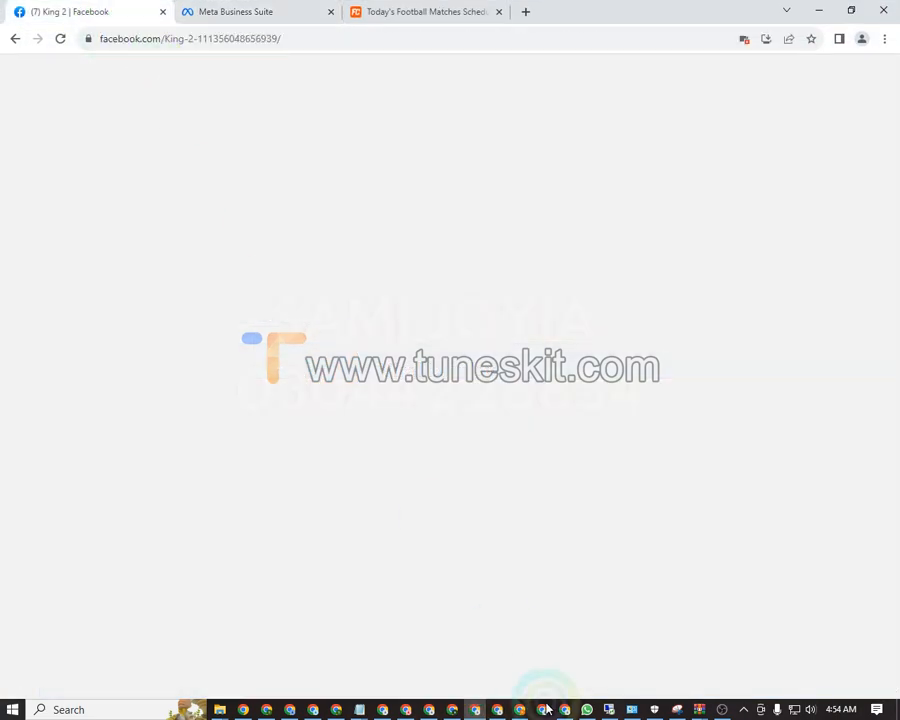
click(497, 708)
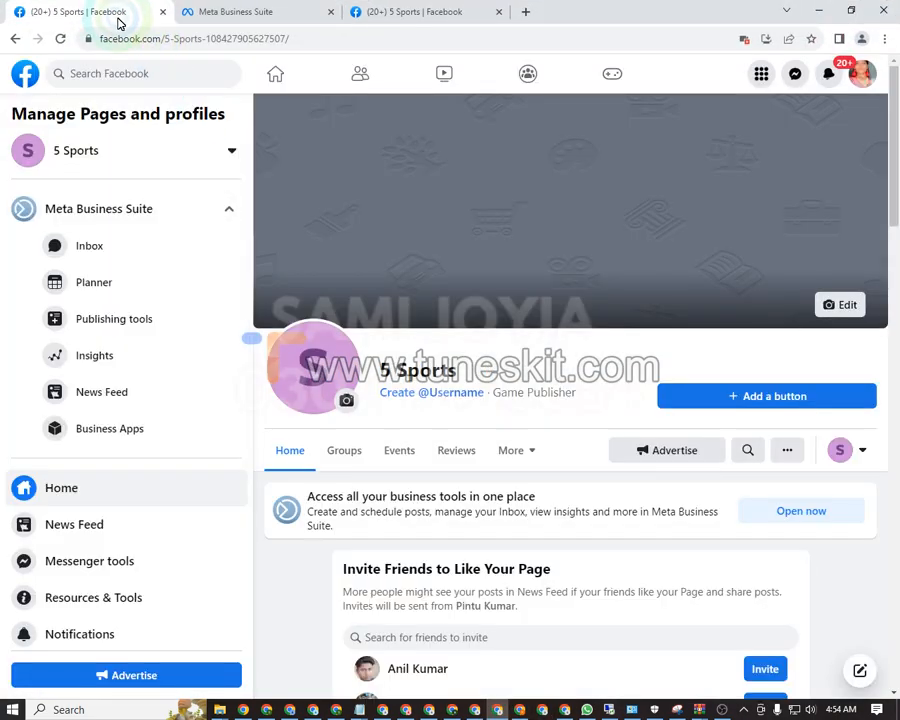
click(727, 710)
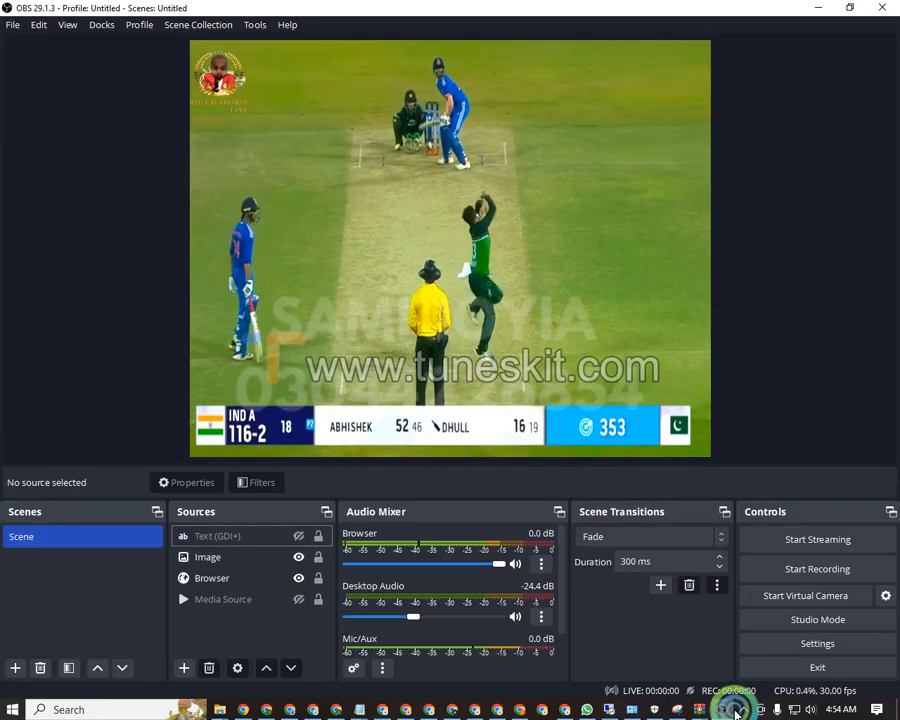
click(745, 710)
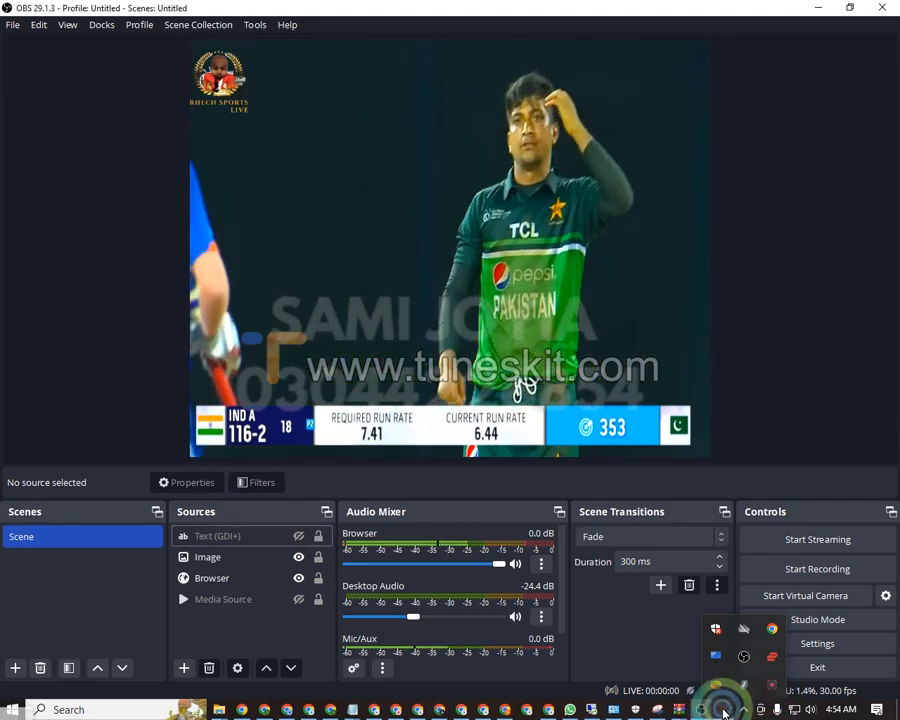
click(722, 712)
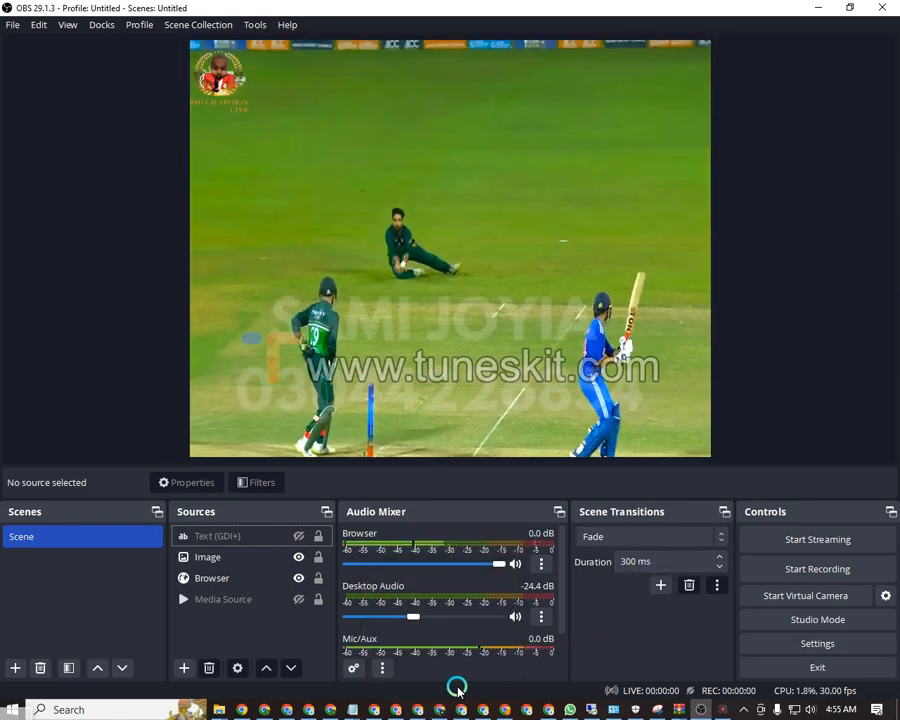
Step: Switch to the Viral Display Facebook Page in Chrome and start a Go live setup from its Live option
mouse_move(421, 711)
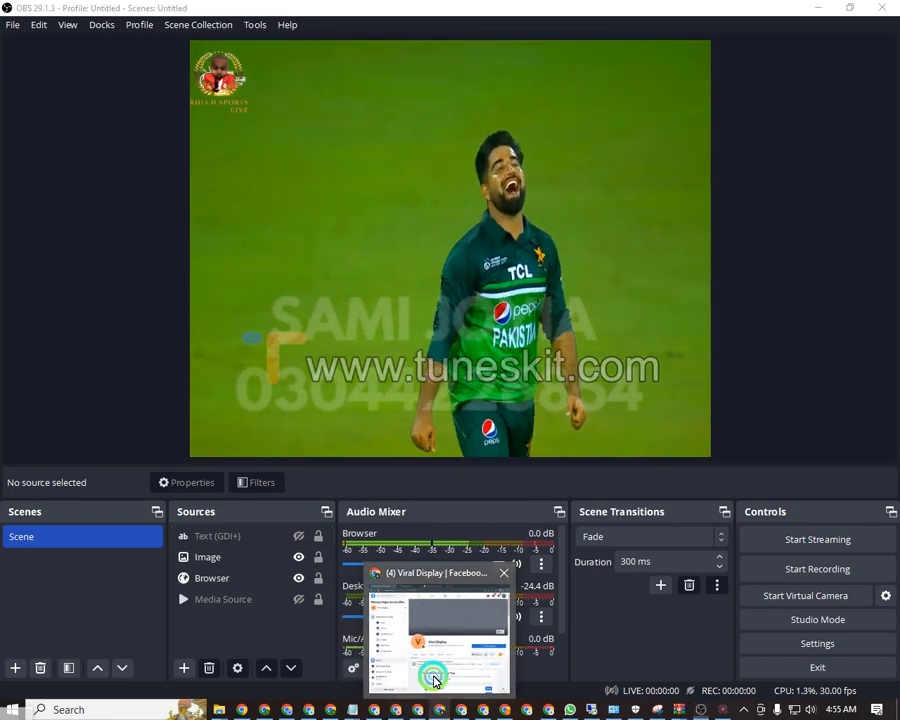
click(432, 668)
scroll(413, 510, down, 15)
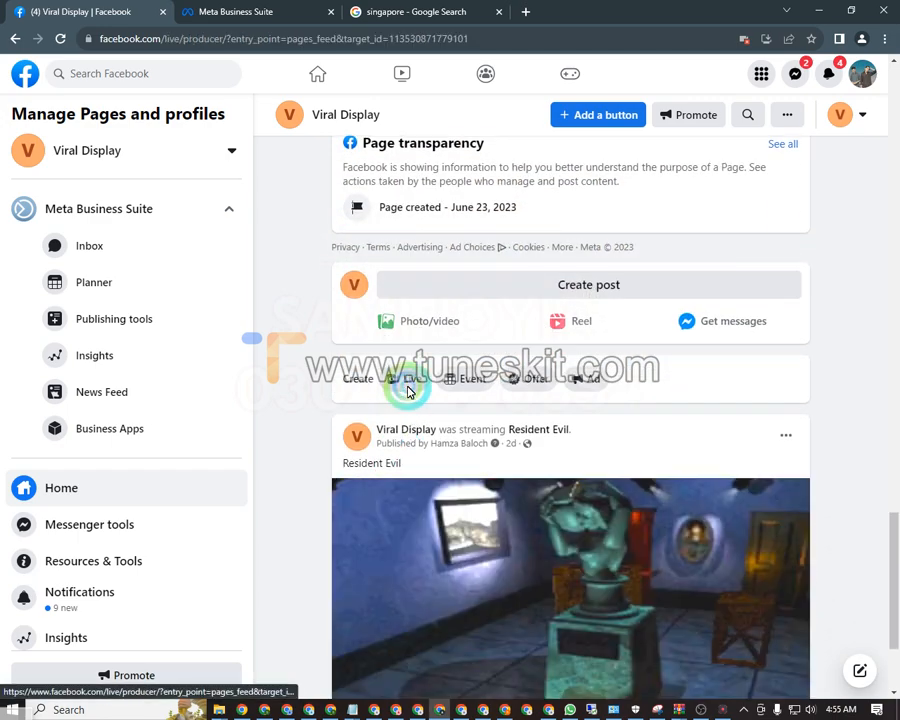
click(408, 391)
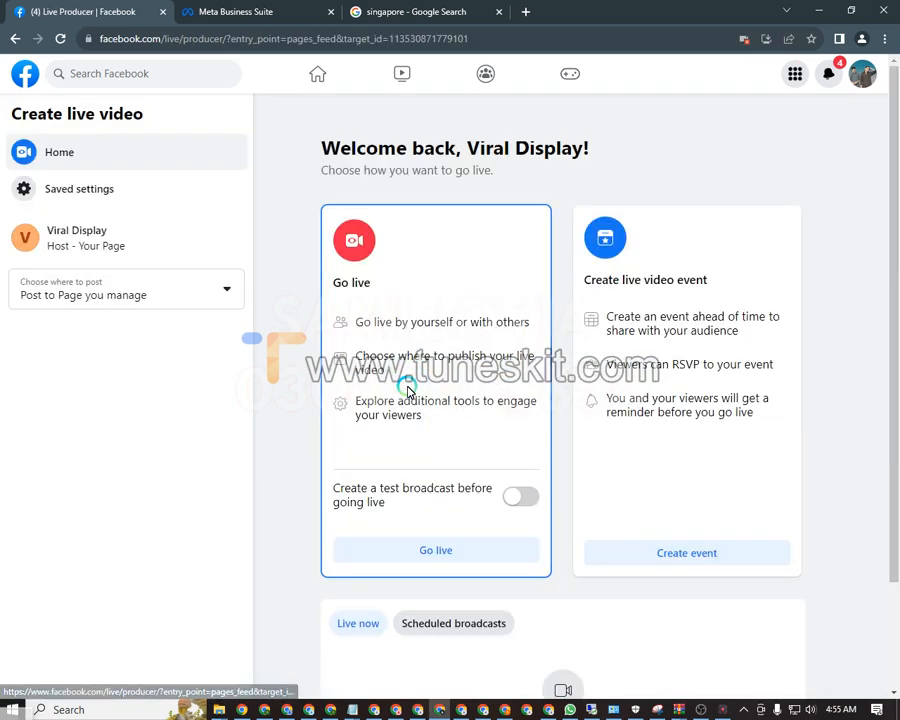
click(425, 560)
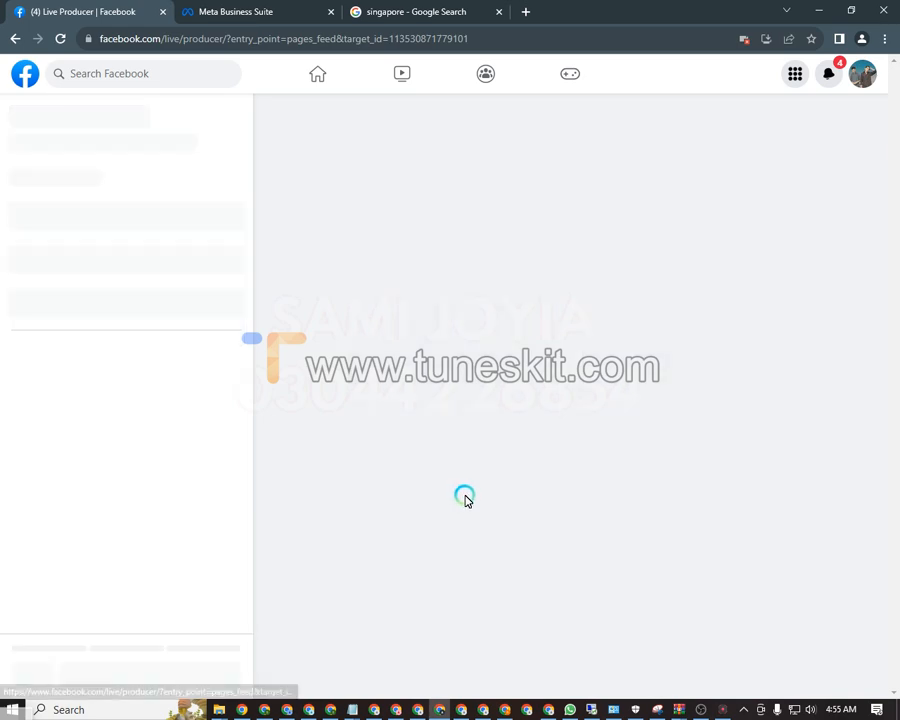
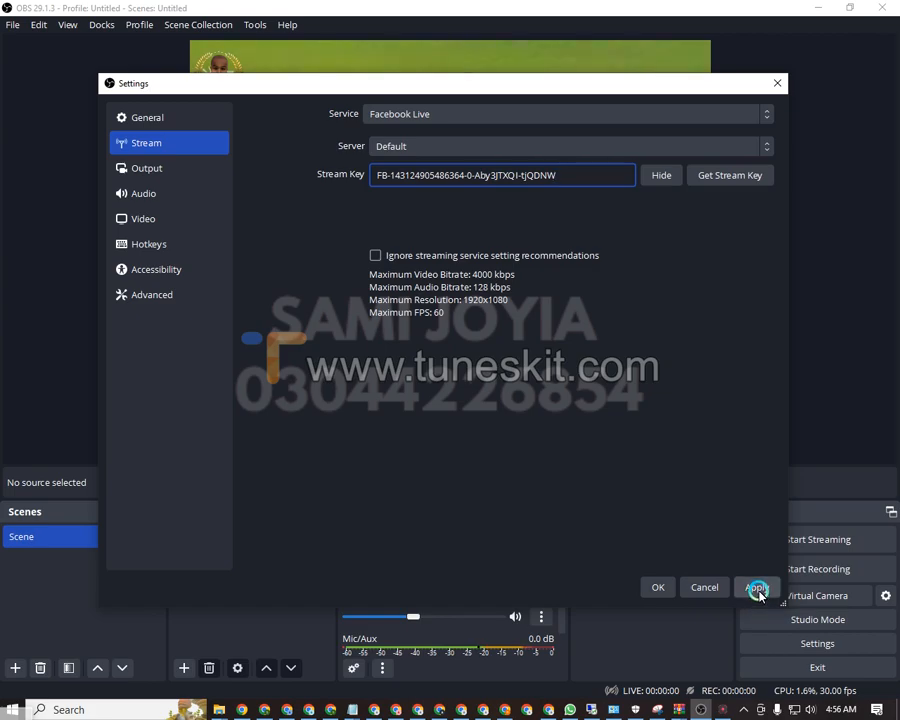
Step: Save the Facebook Live stream settings in OBS Studio and start streaming
click(662, 587)
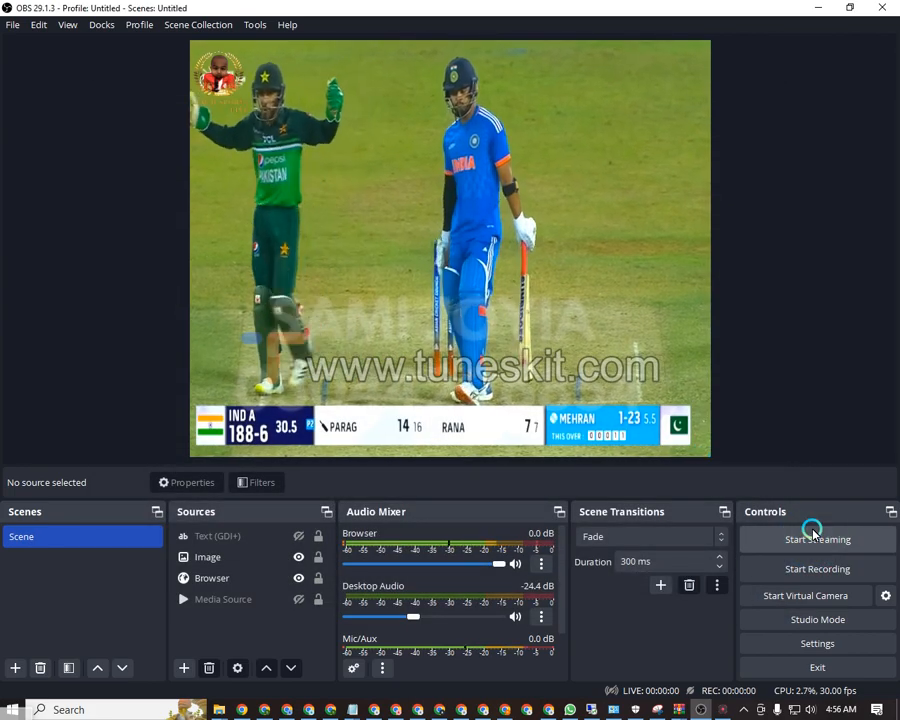
click(812, 536)
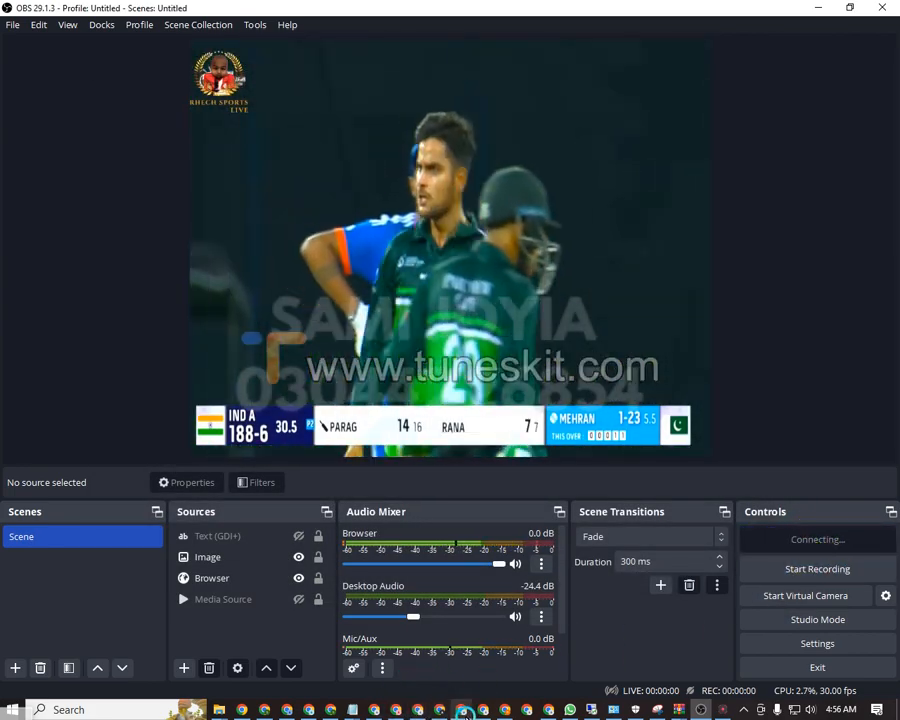
Step: Switch to Viral Display's Live Producer page in Chrome and check the incoming video preview, connection status and post options
click(463, 711)
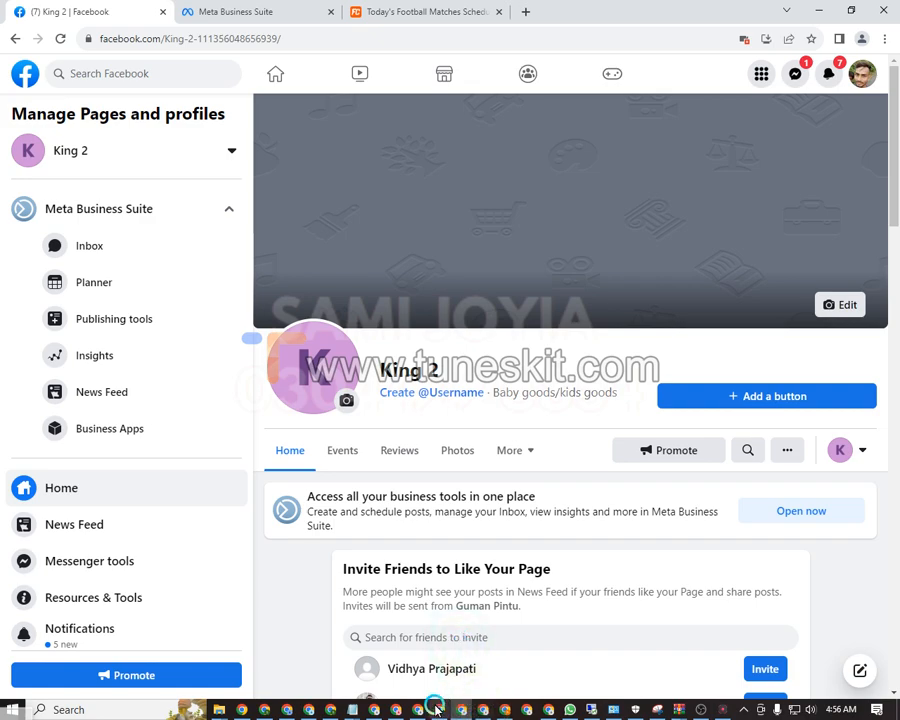
click(438, 709)
scroll(400, 498, down, 3)
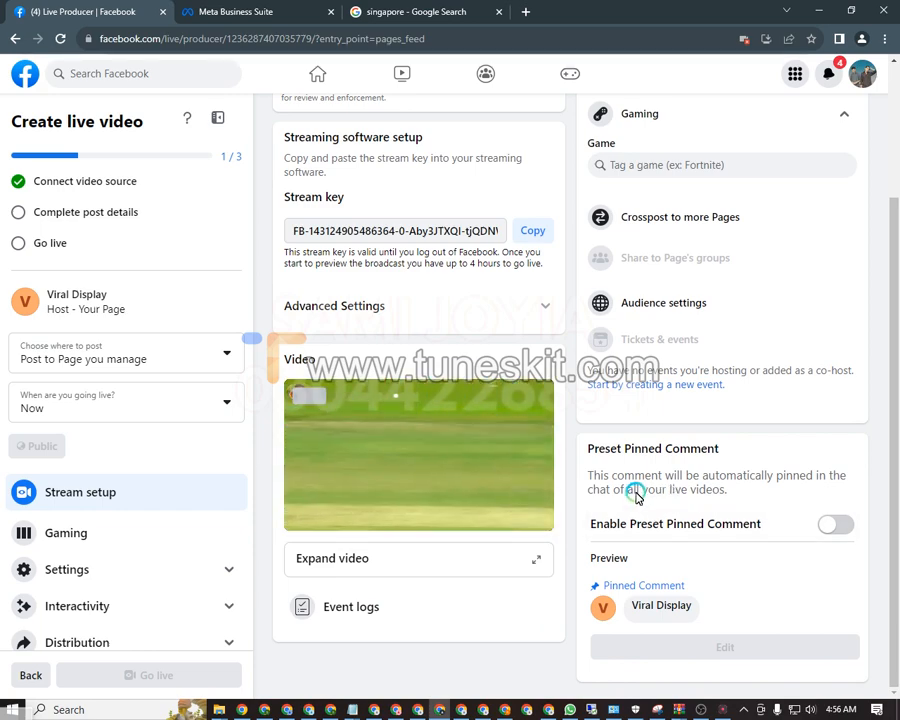
click(466, 711)
scroll(420, 540, down, 15)
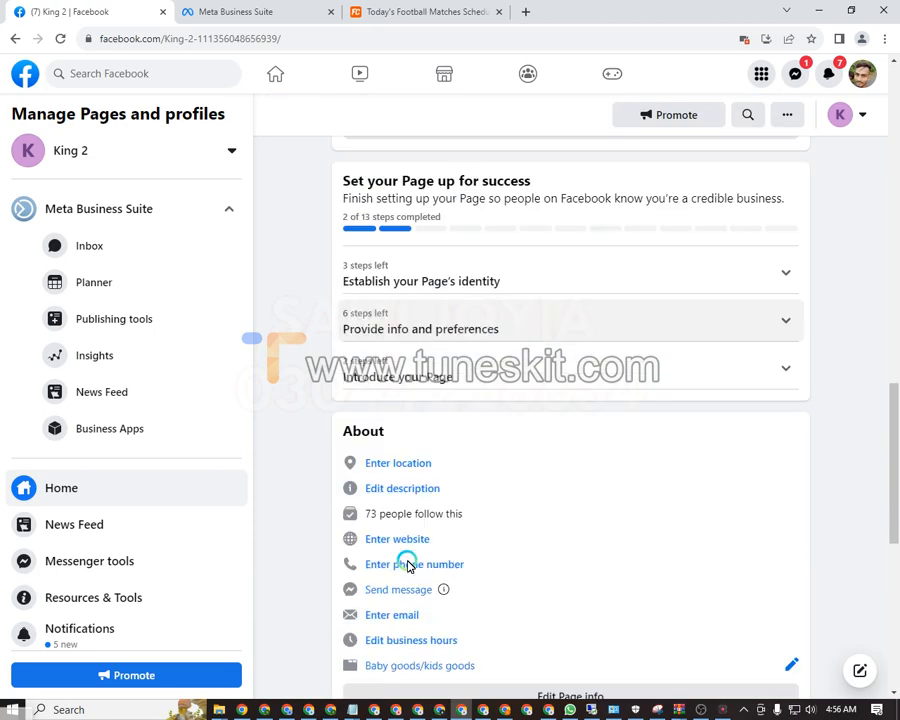
scroll(408, 560, up, 4)
click(439, 711)
click(675, 264)
scroll(675, 264, up, 2)
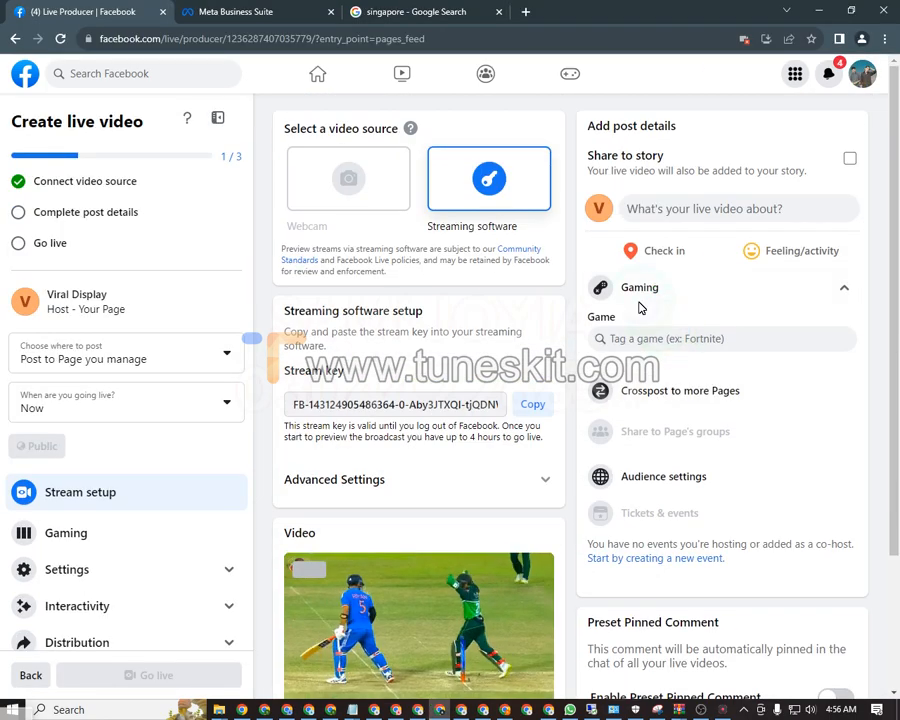
click(64, 184)
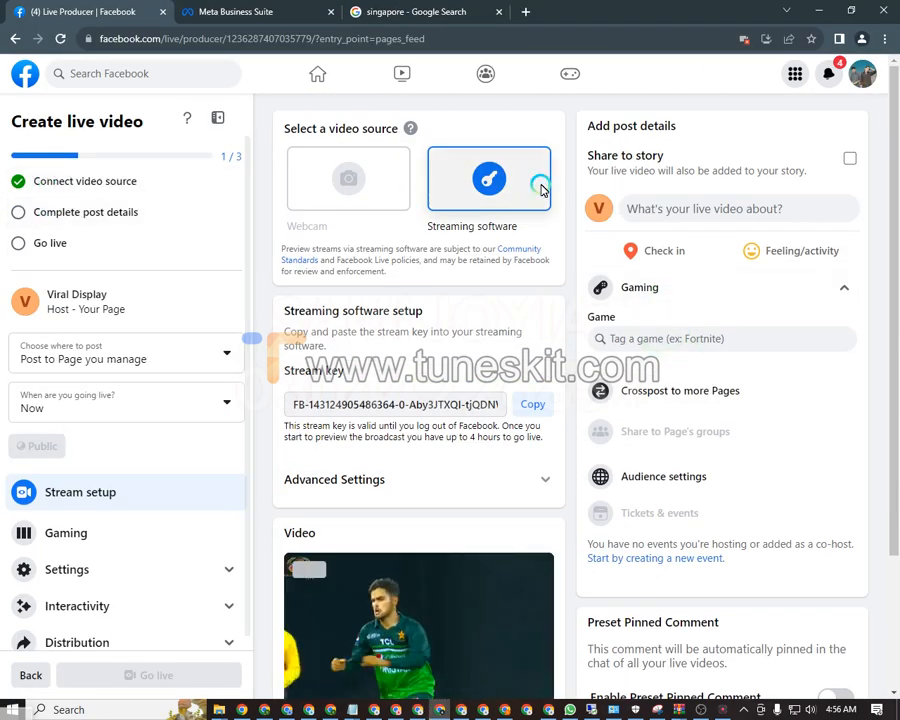
Step: Give the live video post the title DSADSA and the description DSFDSFGDS, and save the details
click(651, 207)
click(394, 316)
text(DSADSA)
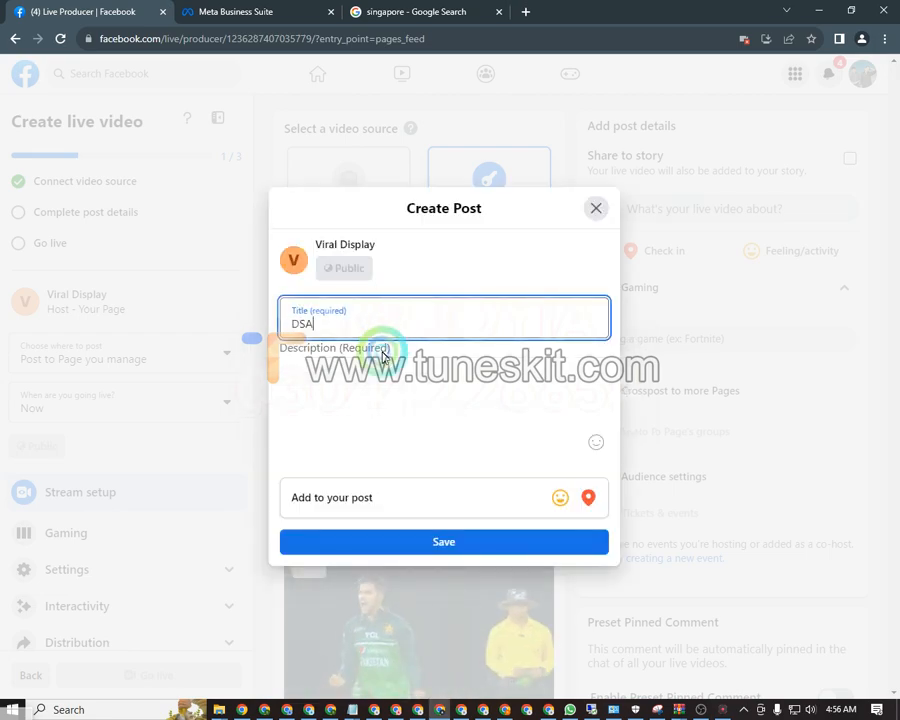
click(381, 352)
text(DSFDSFGDS)
click(418, 546)
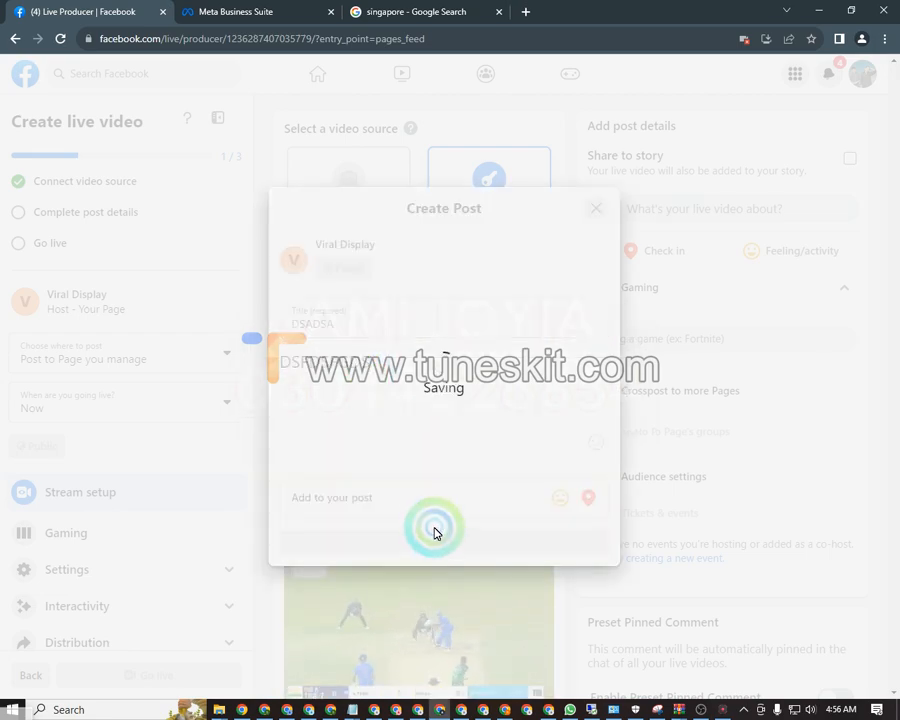
Step: Examine the audience settings, stream preview and saved post details of Viral Display's live video
scroll(650, 525, down, 2)
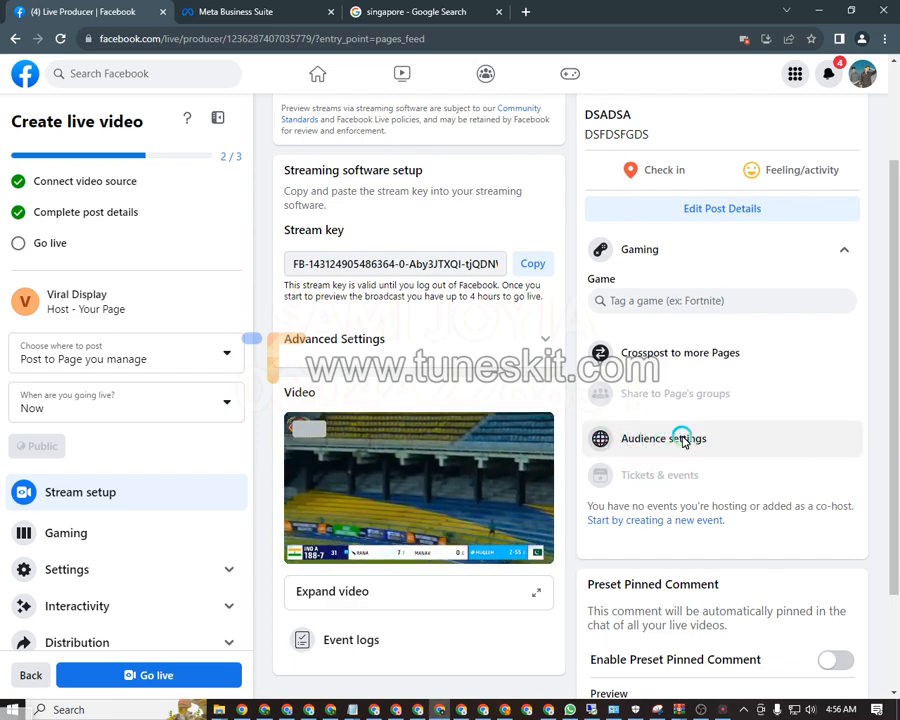
click(622, 440)
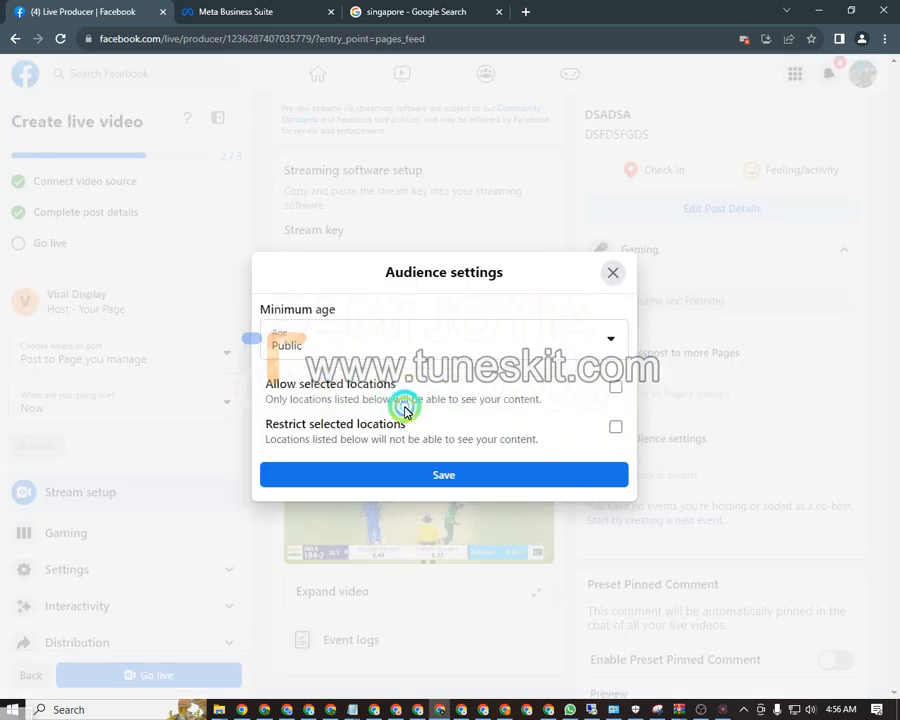
click(613, 272)
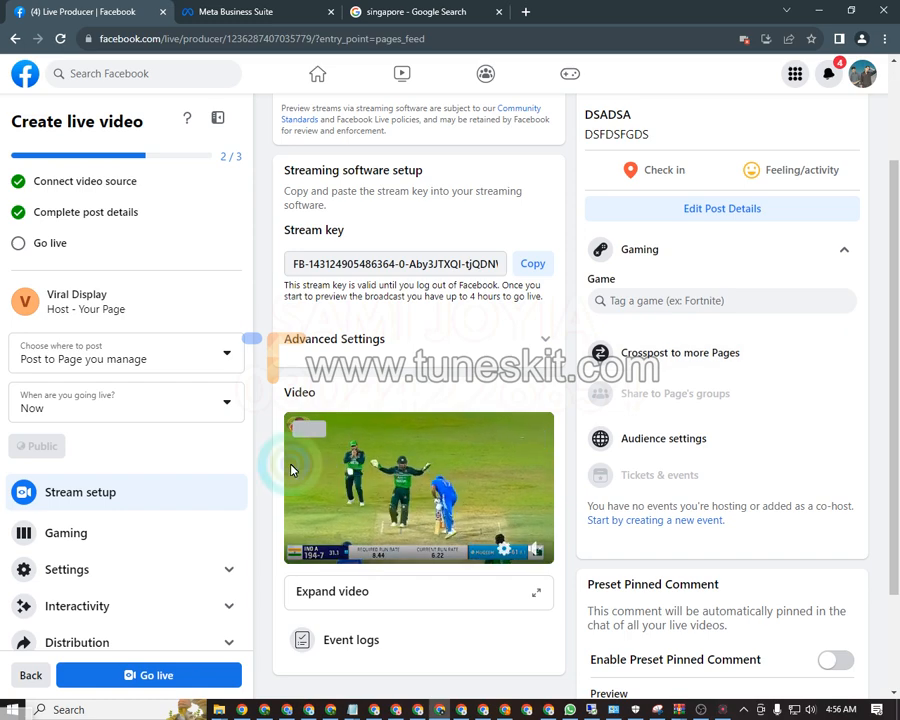
scroll(142, 470, down, 1)
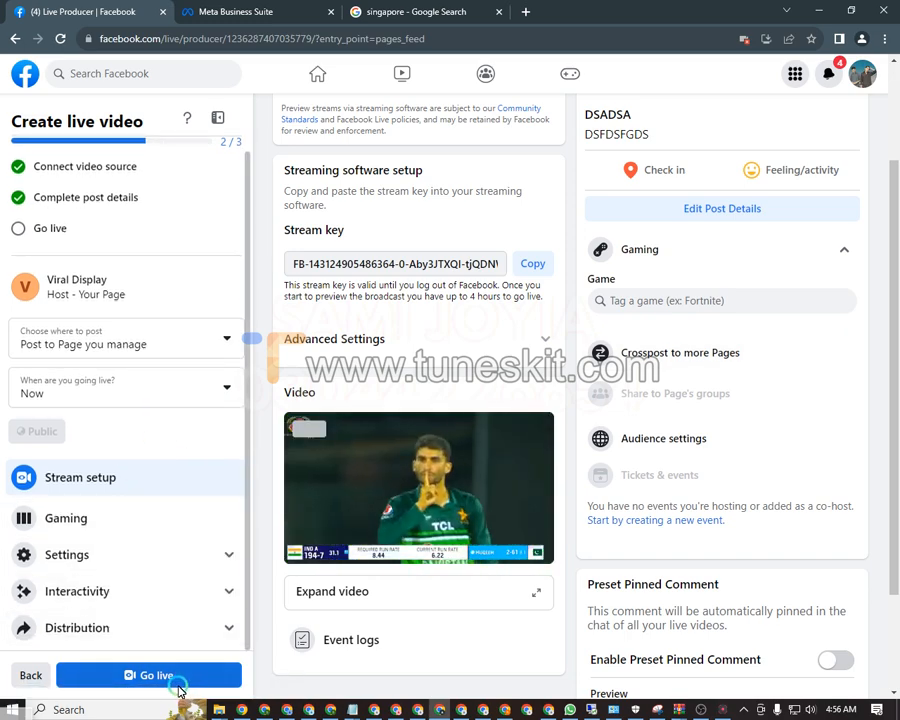
scroll(398, 644, up, 2)
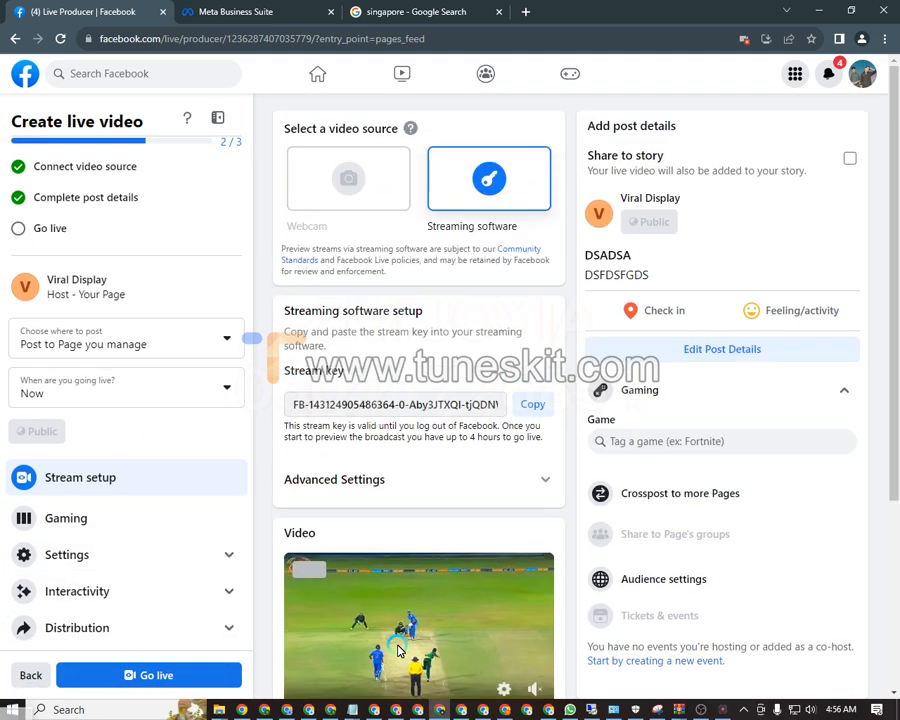
scroll(397, 582, down, 3)
scroll(396, 582, up, 1)
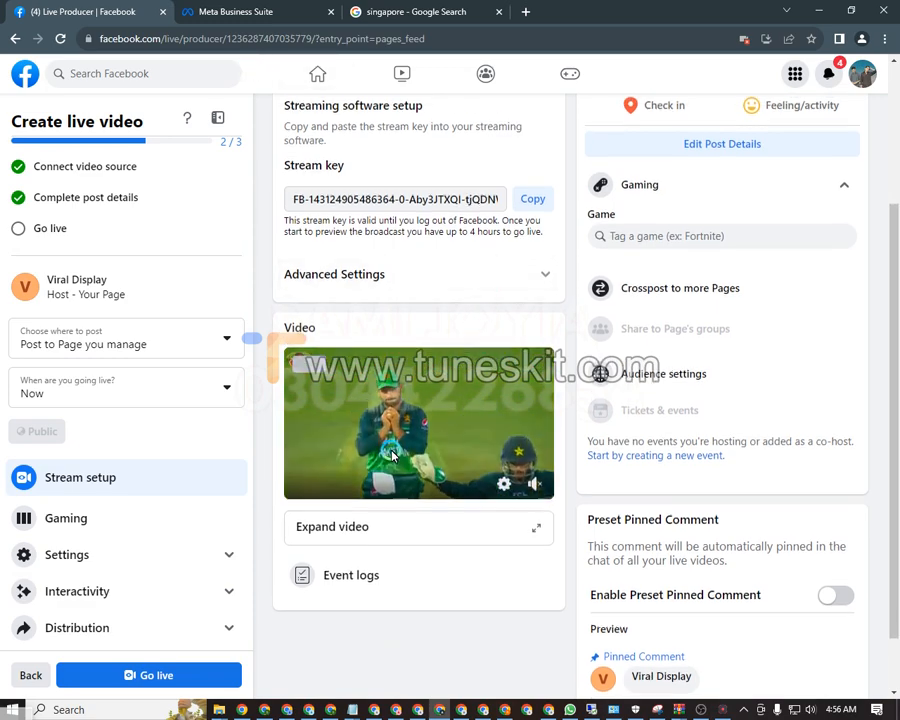
scroll(463, 460, up, 3)
scroll(470, 480, down, 2)
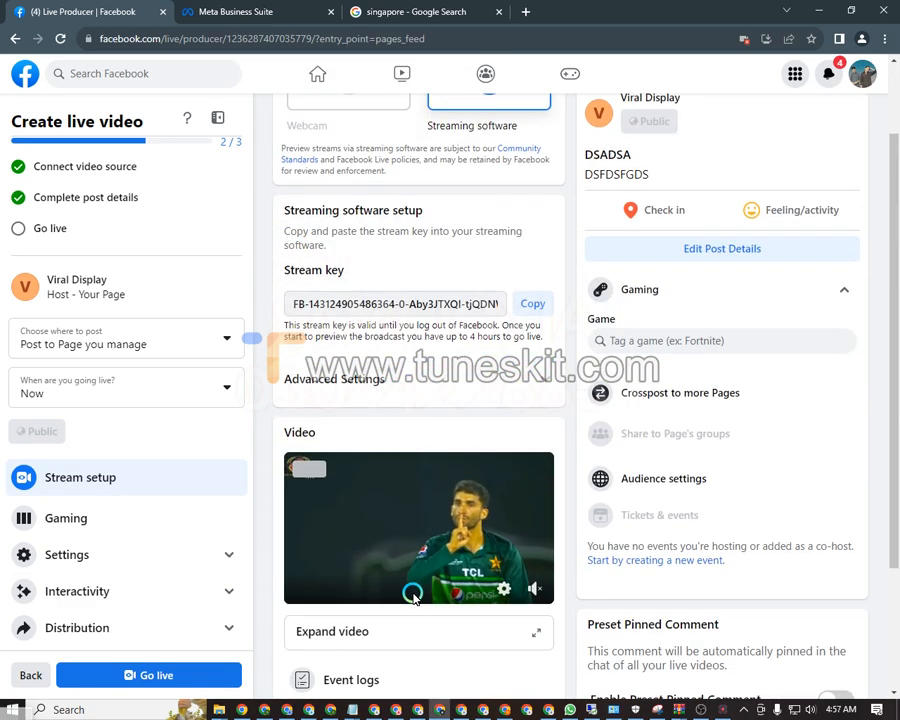
scroll(470, 560, up, 2)
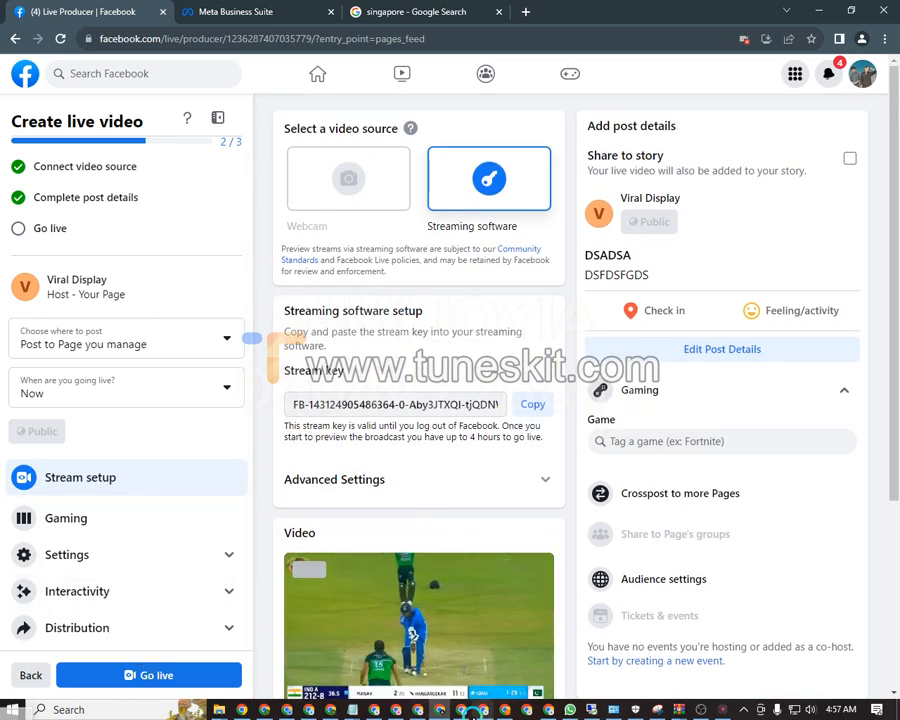
Step: Switch to King 2's Live Producer page in Chrome and start a Go live setup
click(455, 710)
scroll(436, 392, down, 10)
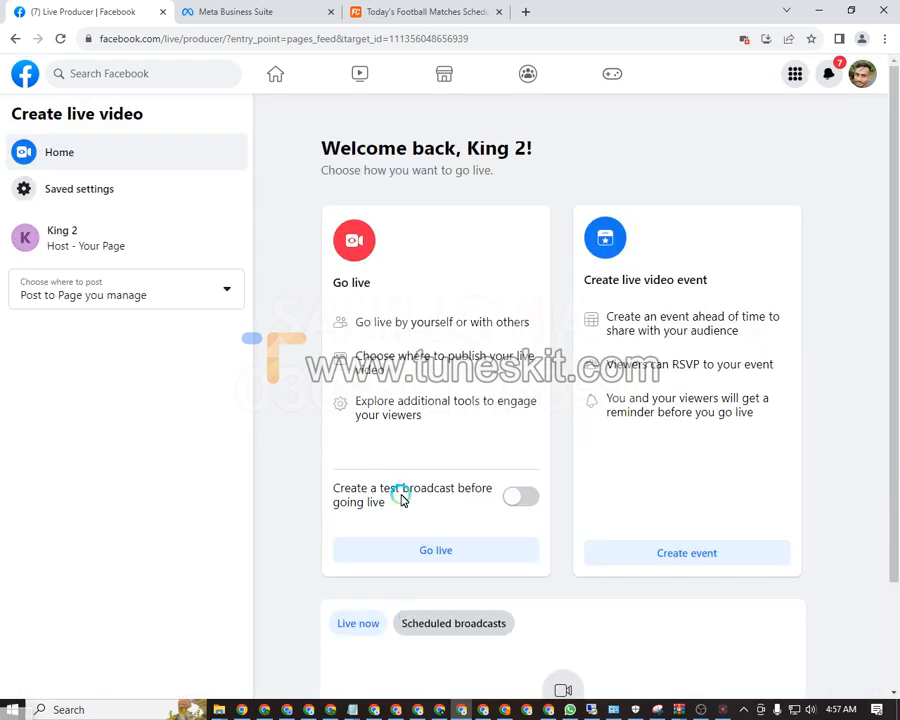
click(442, 550)
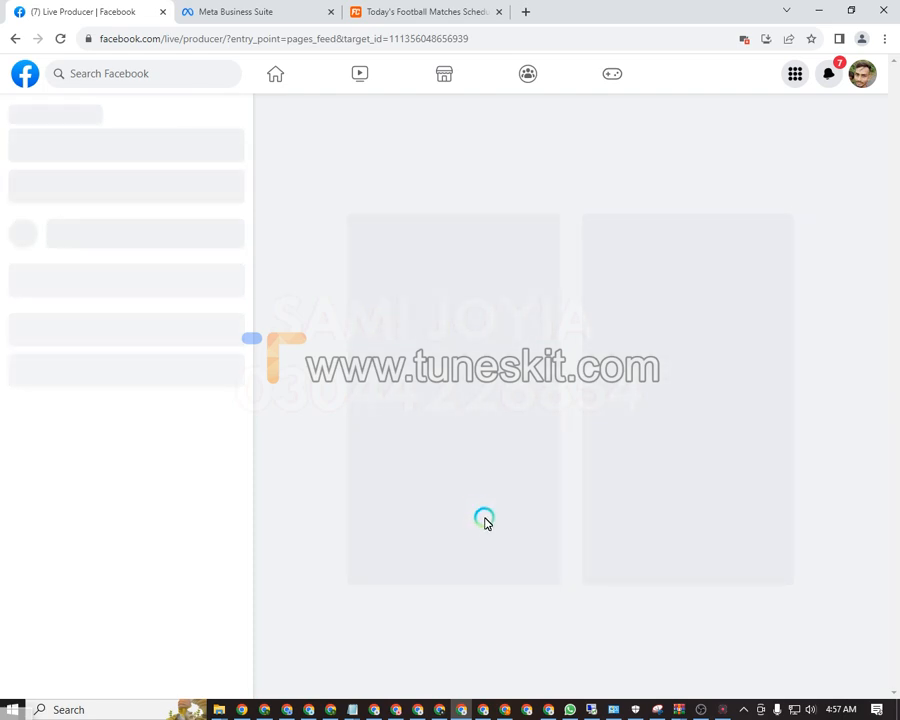
Step: Switch to the 5 Sports Facebook Page in Chrome and start its live video creation from the Page feed
click(477, 700)
scroll(420, 605, down, 10)
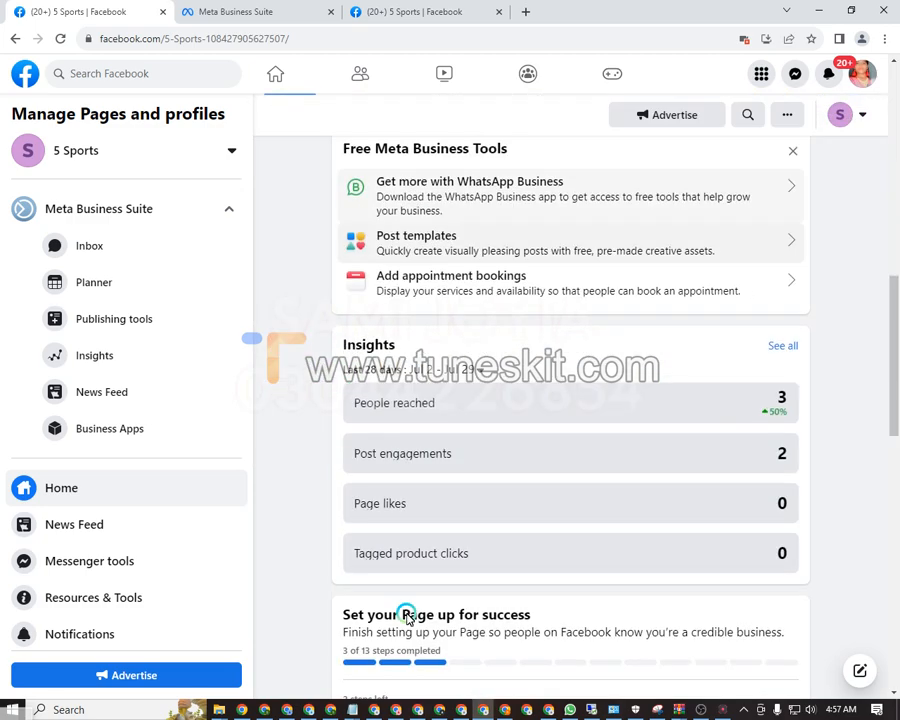
scroll(372, 620, down, 5)
click(410, 632)
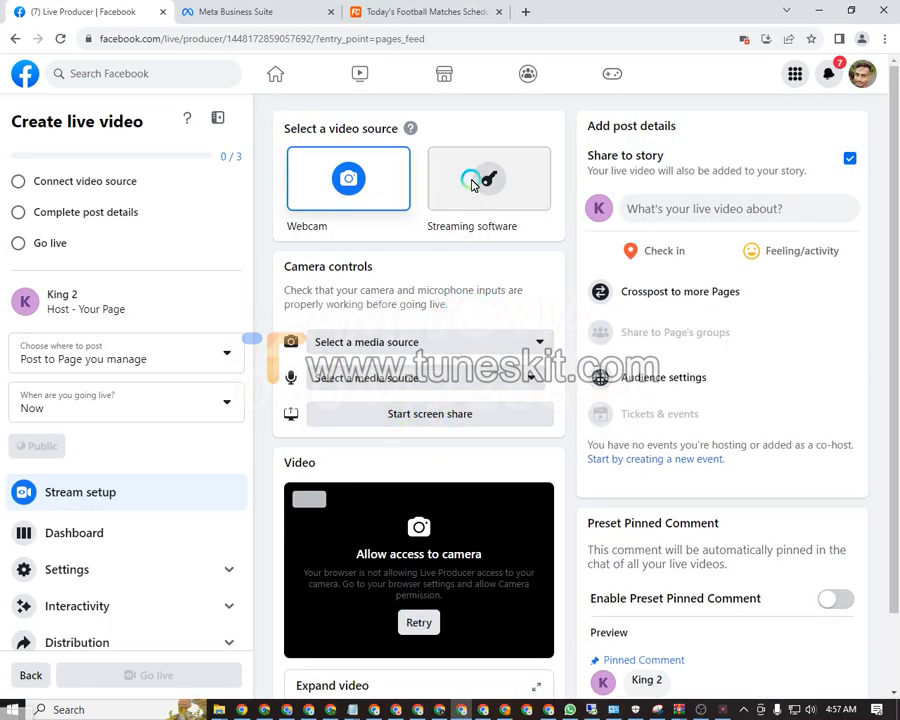
Step: Set King 2's video source to Streaming software and copy the server URL from the advanced stream settings
click(474, 178)
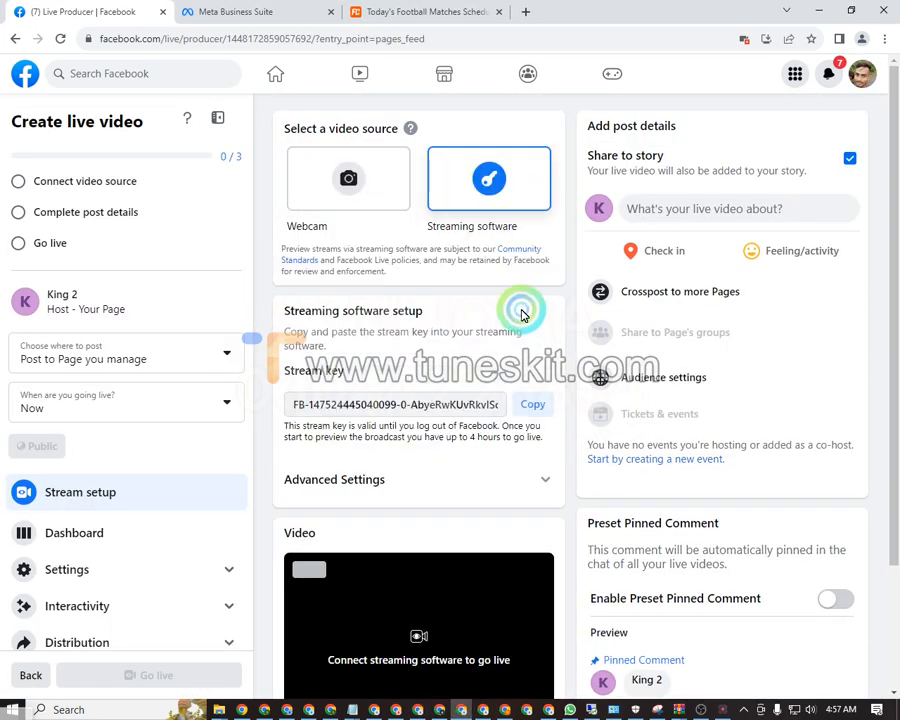
click(540, 481)
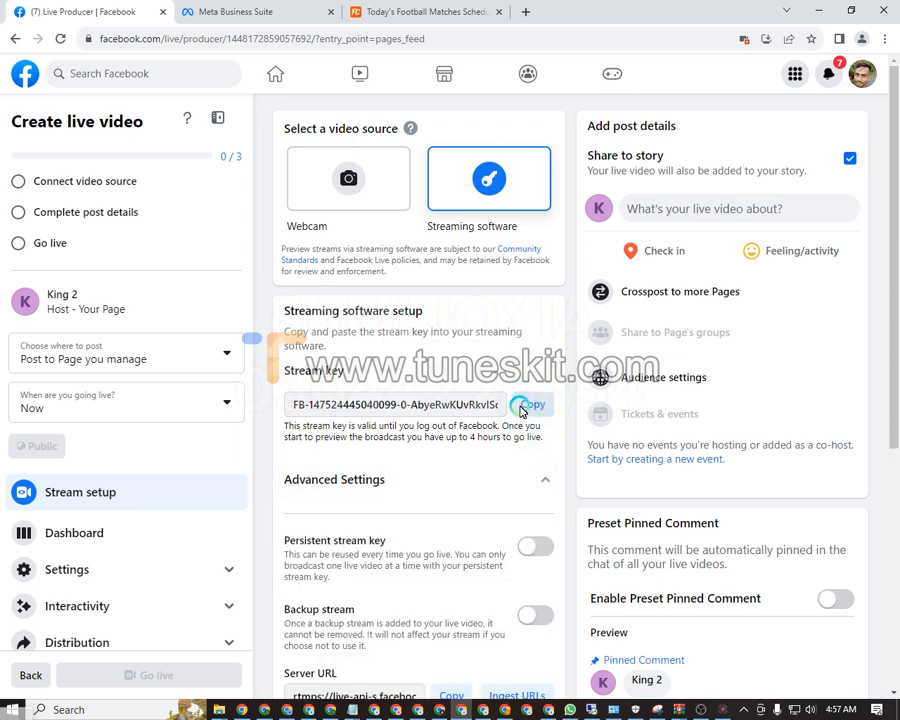
click(546, 479)
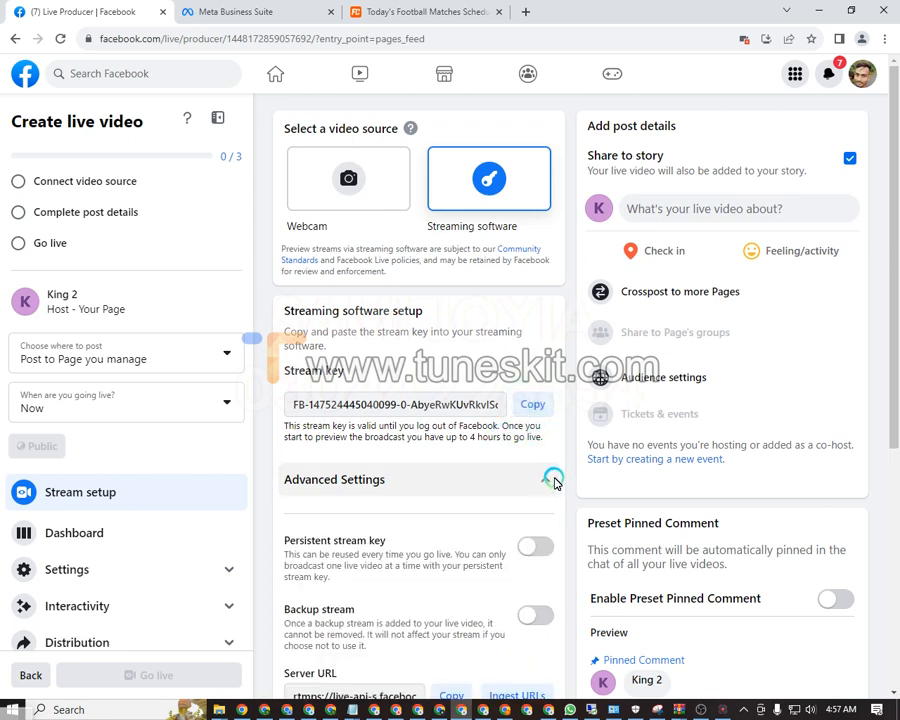
click(537, 484)
scroll(460, 504, down, 5)
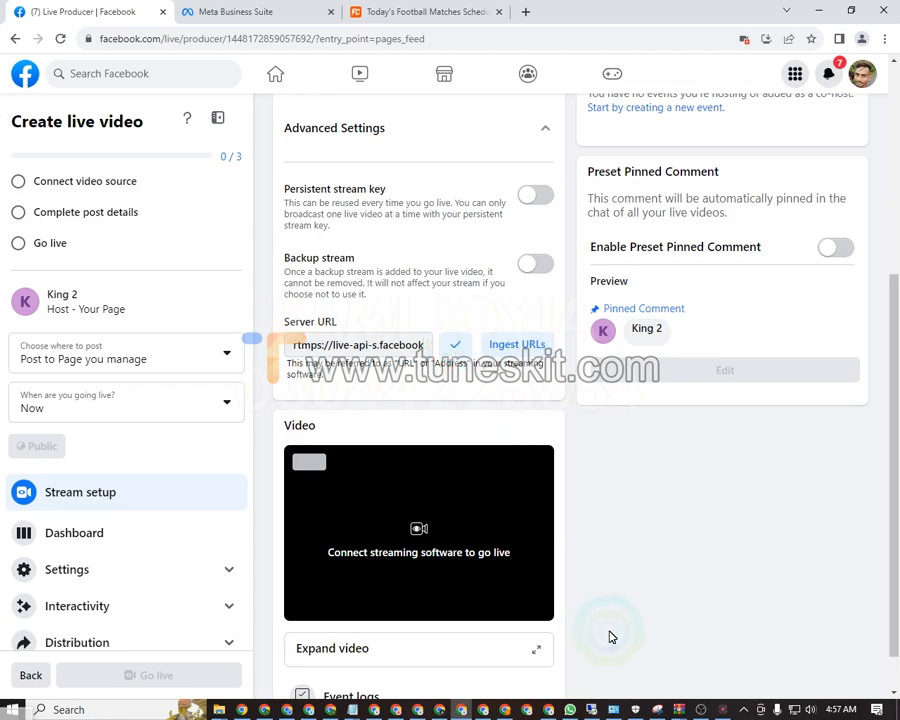
Step: Open the Multiple output dock in OBS Studio and delete the existing KING 2 and 5 SPORTS targets
click(705, 710)
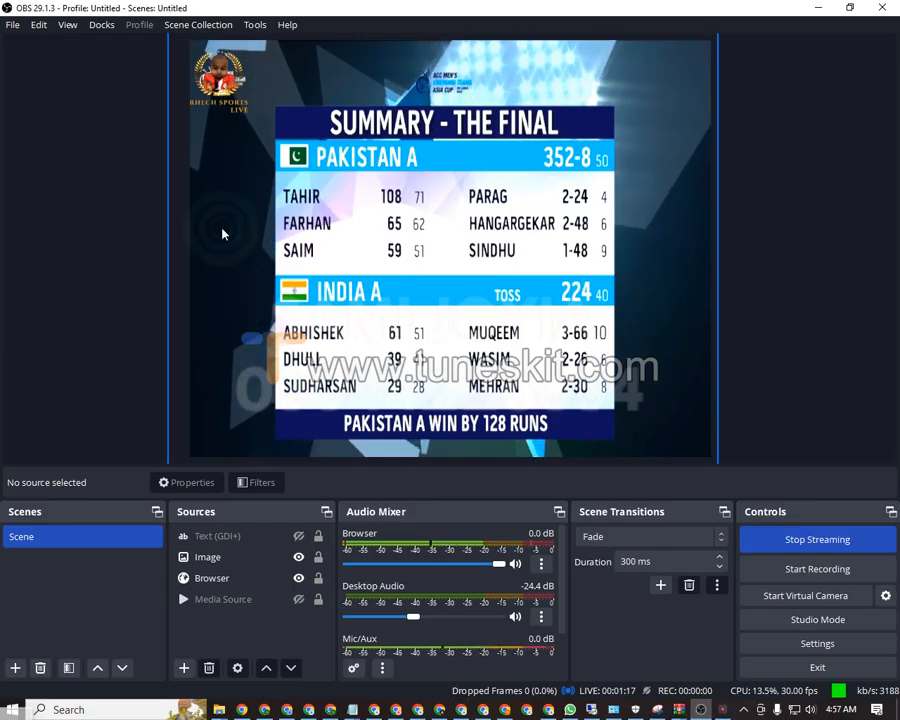
click(104, 25)
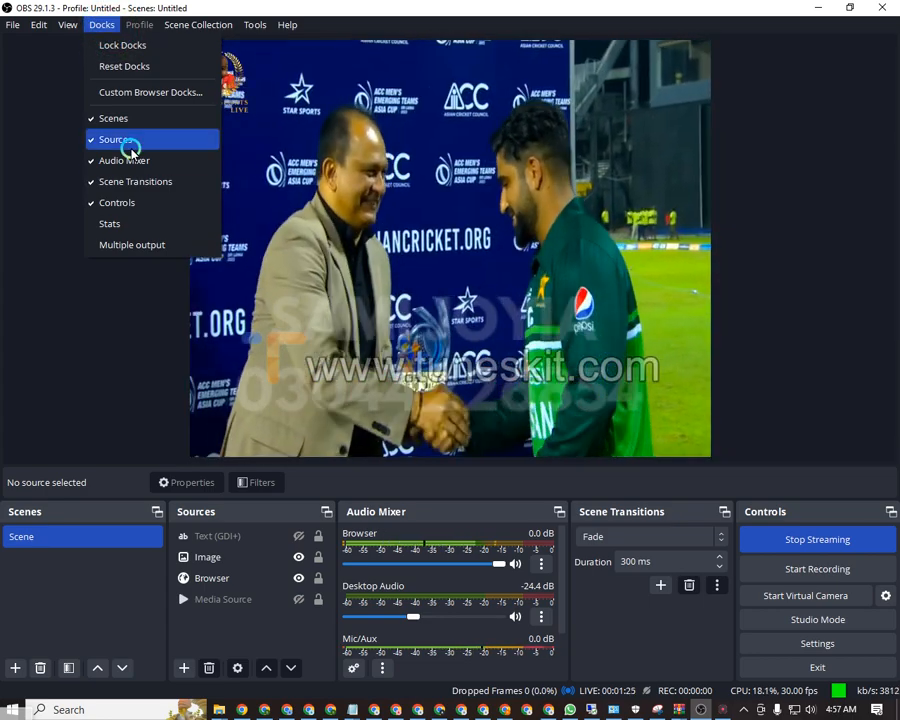
click(133, 246)
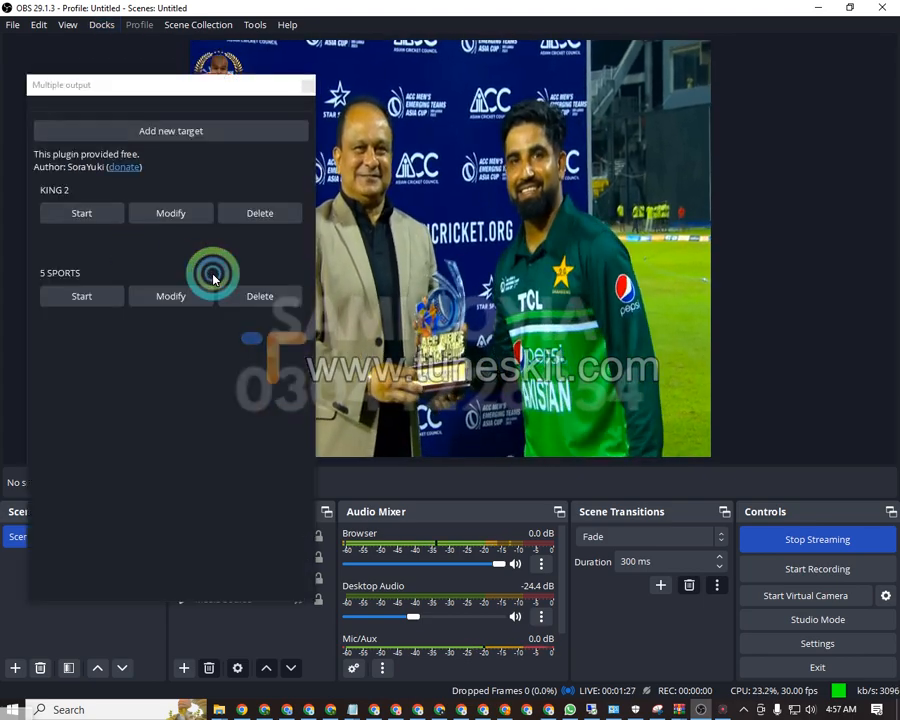
click(251, 224)
click(196, 358)
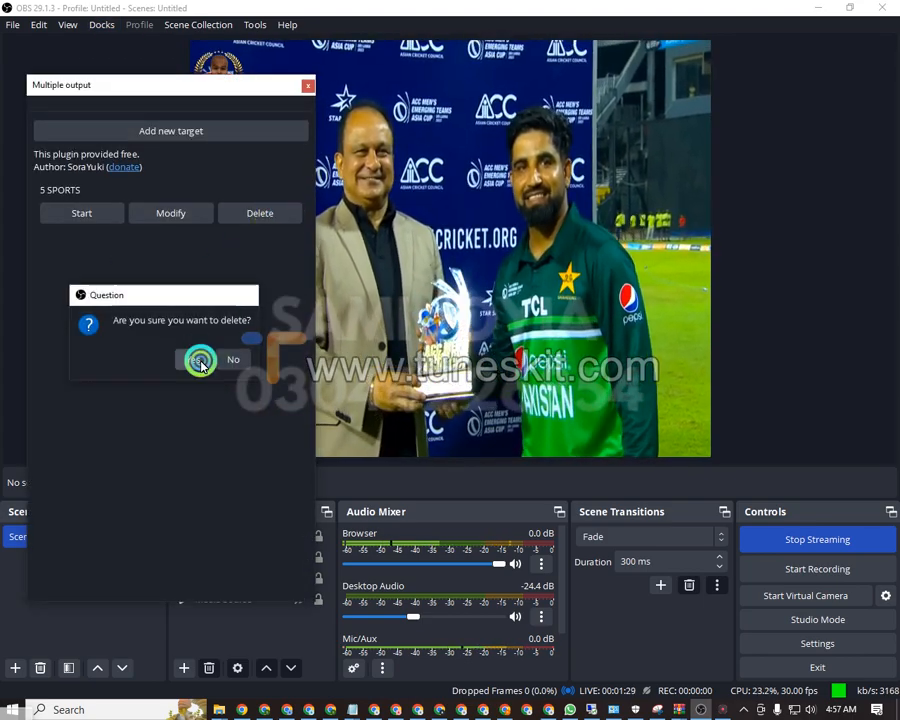
click(260, 214)
click(193, 360)
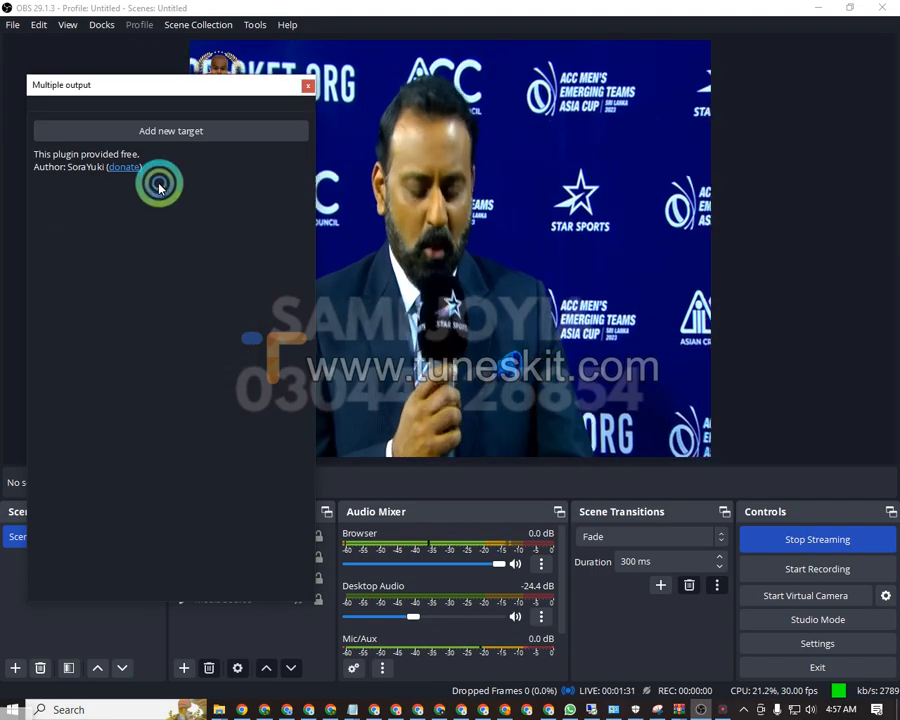
Step: Add a target named KING 2 with RTMP server rtmps://live-api-s.facebook.com:443/rtmp/, and copy King 2's stream key from Live Producer in Chrome
click(152, 135)
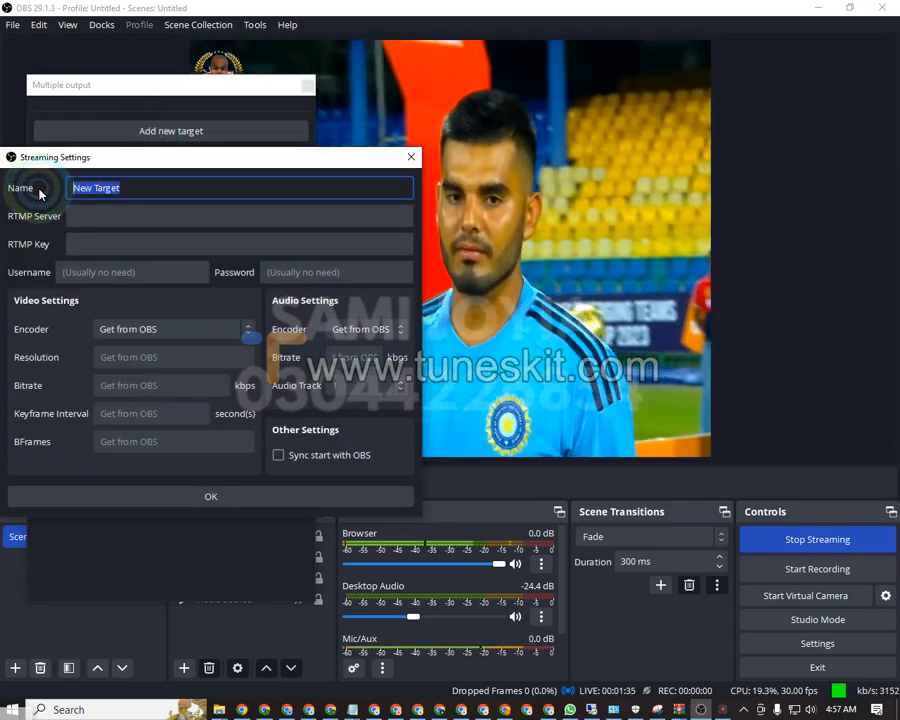
click(137, 217)
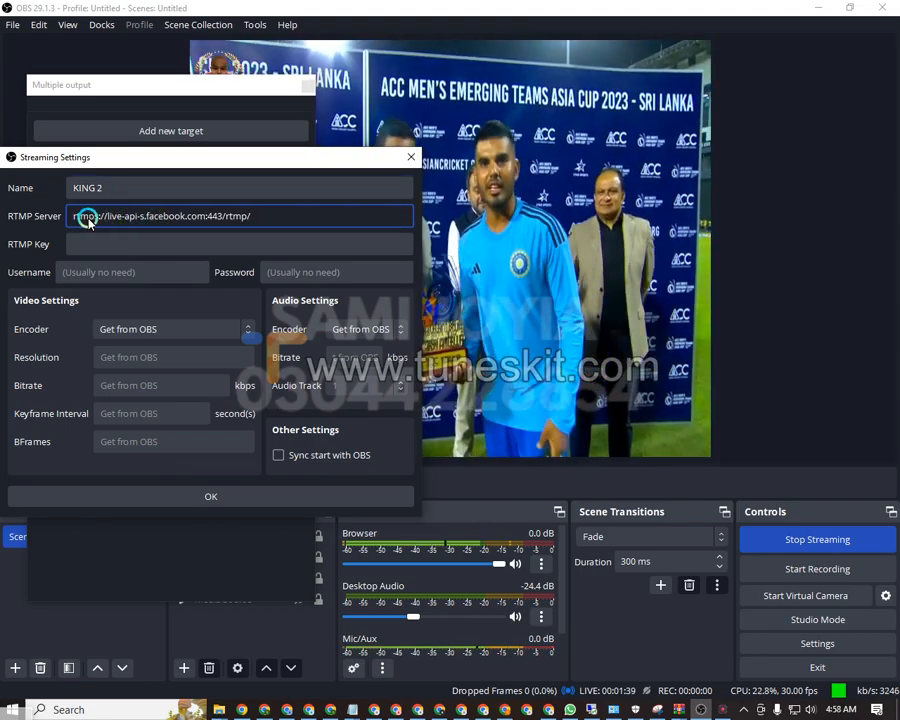
click(488, 710)
click(460, 710)
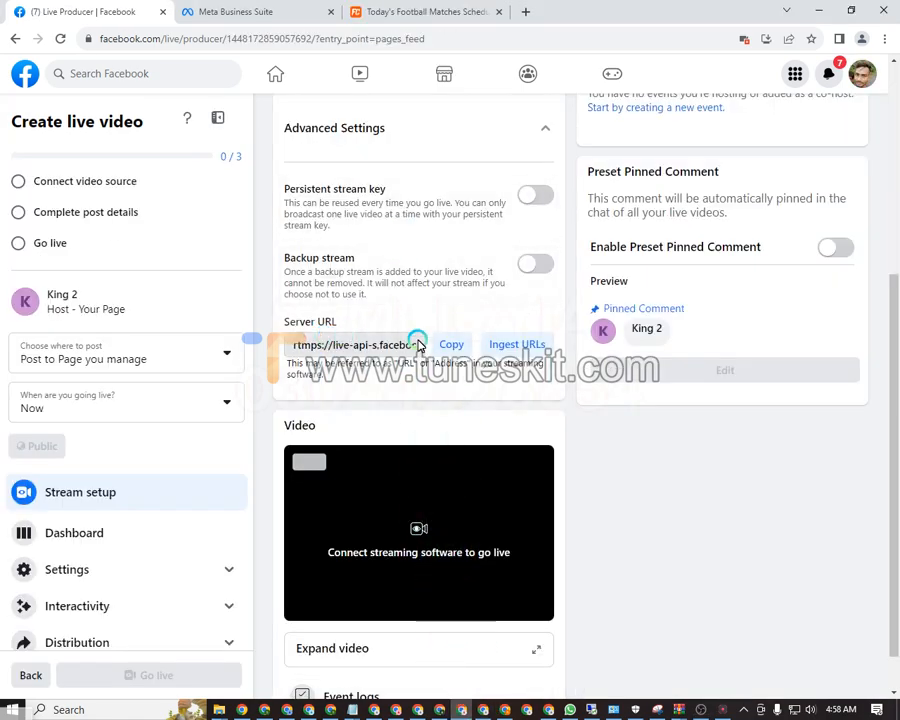
scroll(419, 344, up, 3)
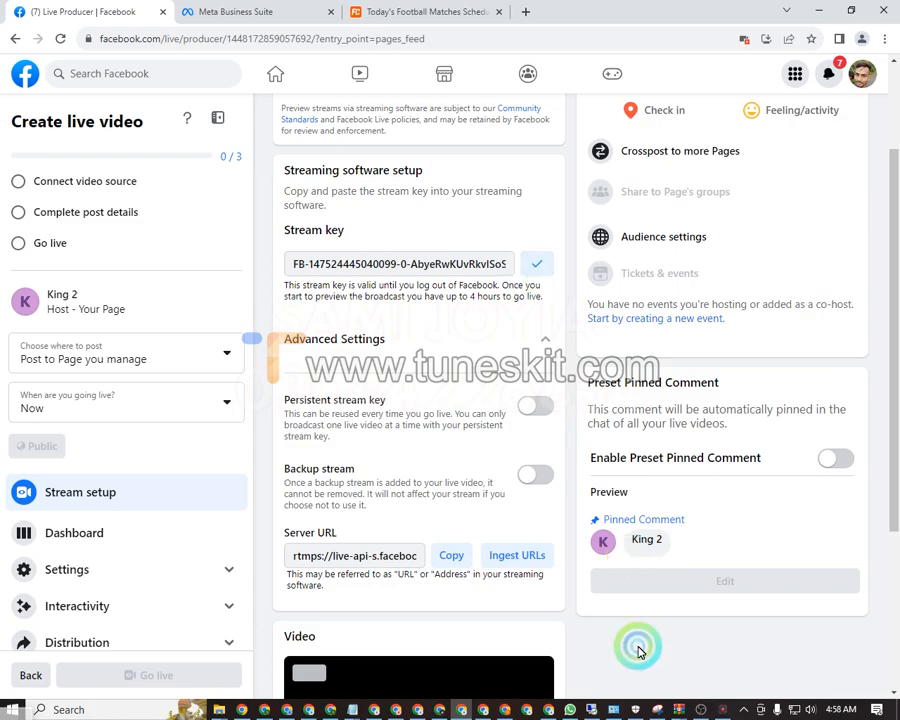
Step: Paste the stream key as the RTMP key of the KING 2 target in OBS Studio, save the target and start its output
click(701, 710)
click(98, 250)
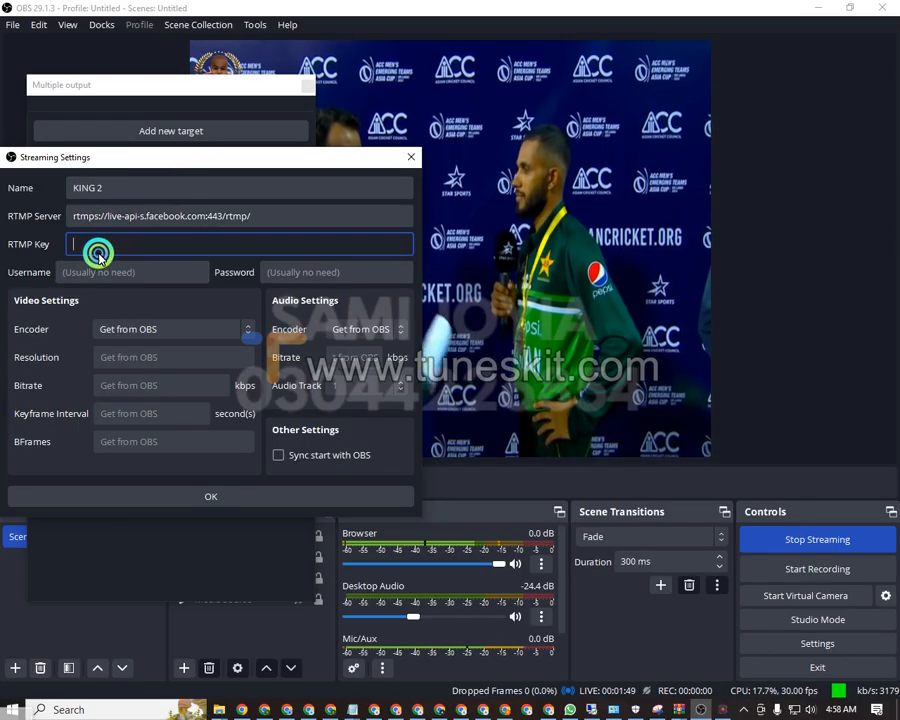
key(ctrl+v)
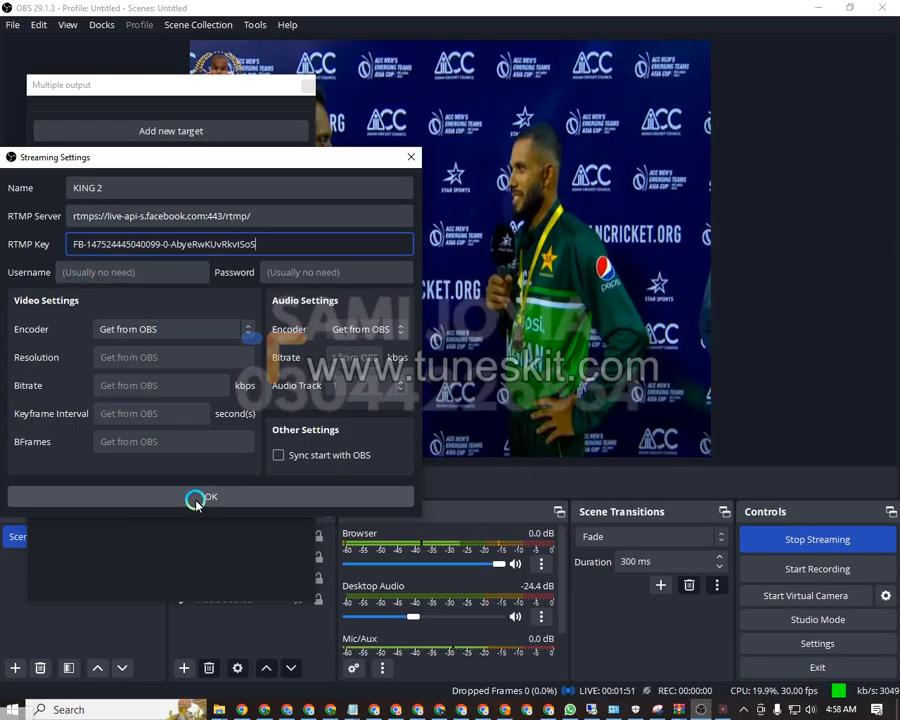
click(196, 494)
click(81, 210)
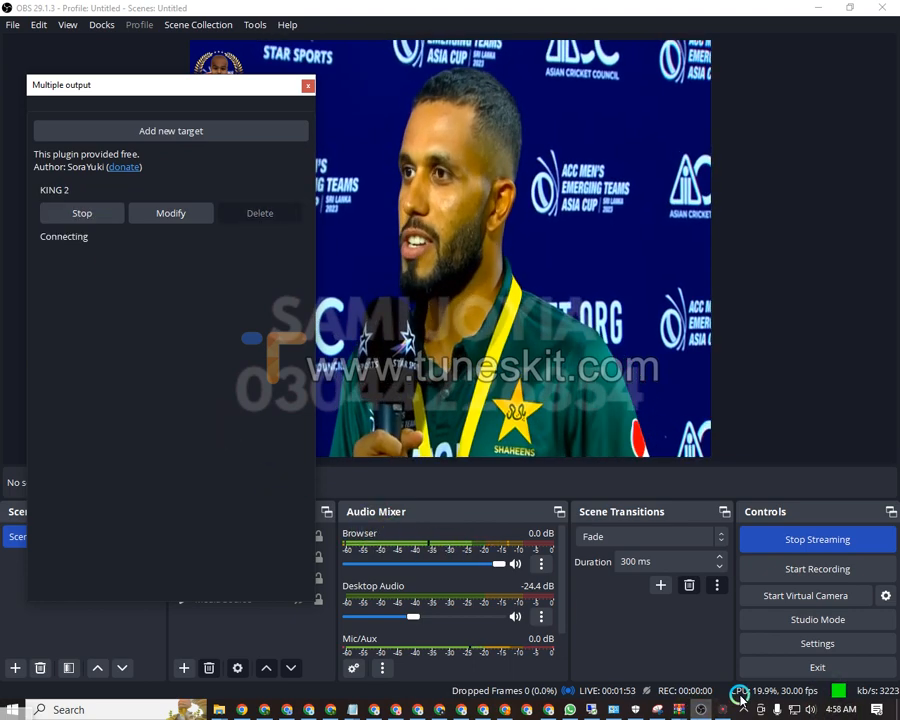
Step: Give King 2's live video post in Chrome the title SDFDS and the description FGFDGFDG, and save the details
click(462, 710)
scroll(500, 232, up, 2)
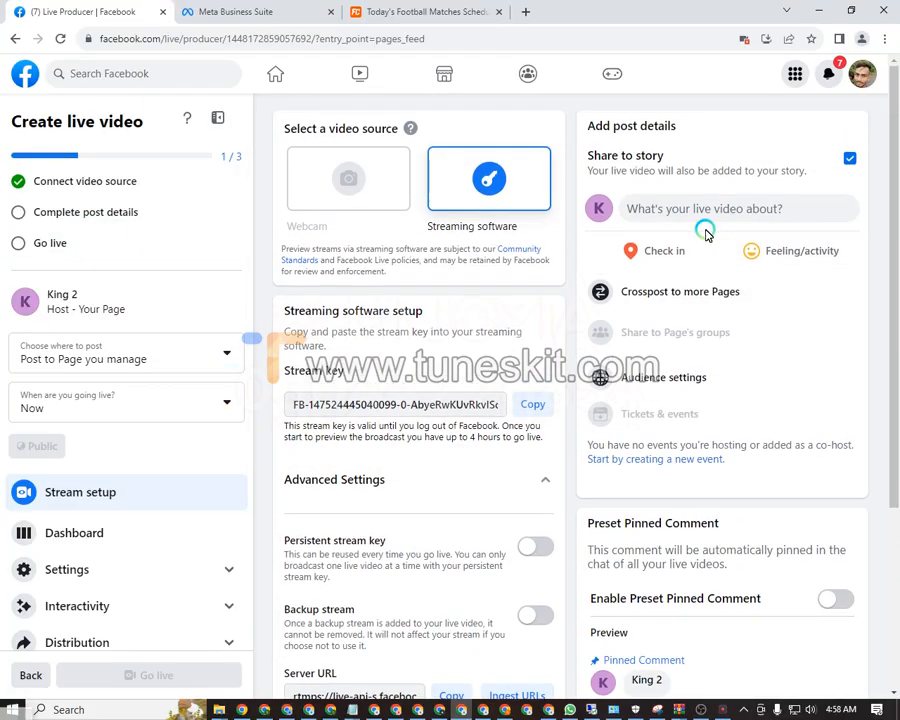
click(679, 219)
click(413, 317)
text(SDFDS)
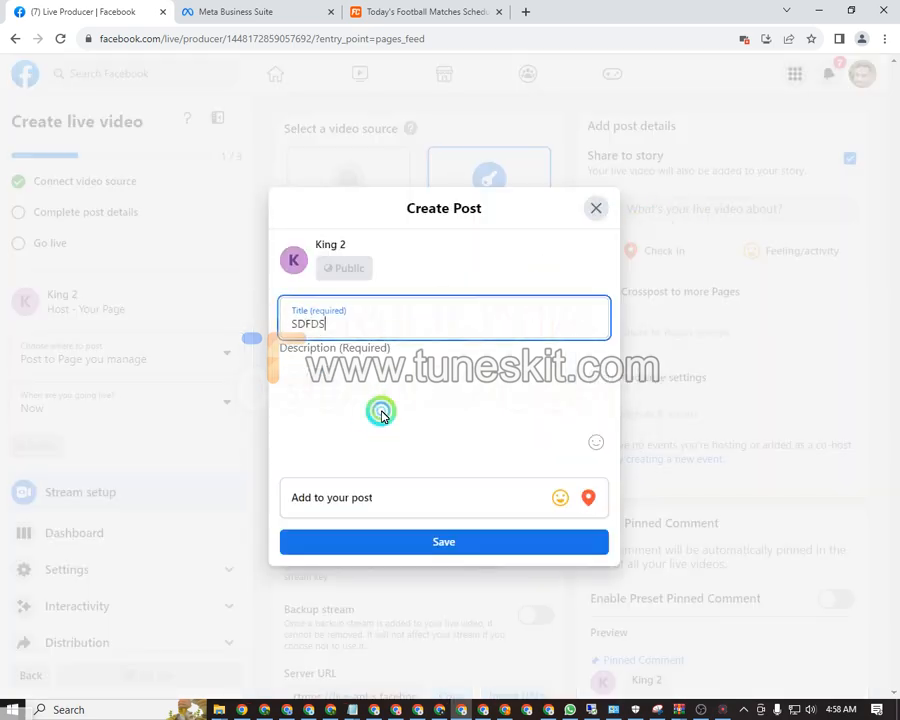
click(410, 543)
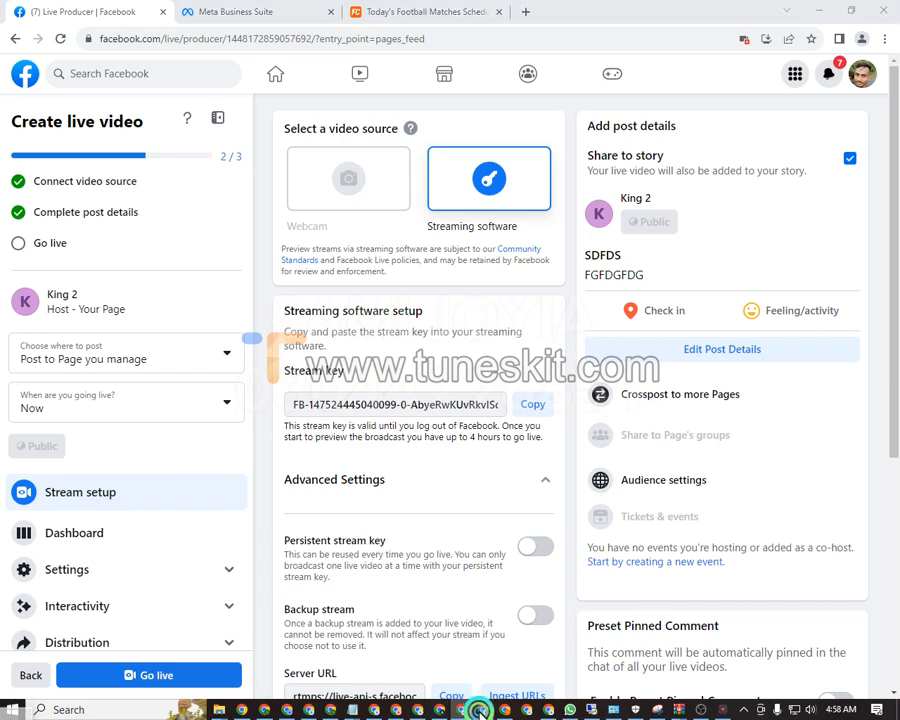
Step: Start a Go live setup for the 5 Sports Page and set its video source to Streaming software
click(470, 552)
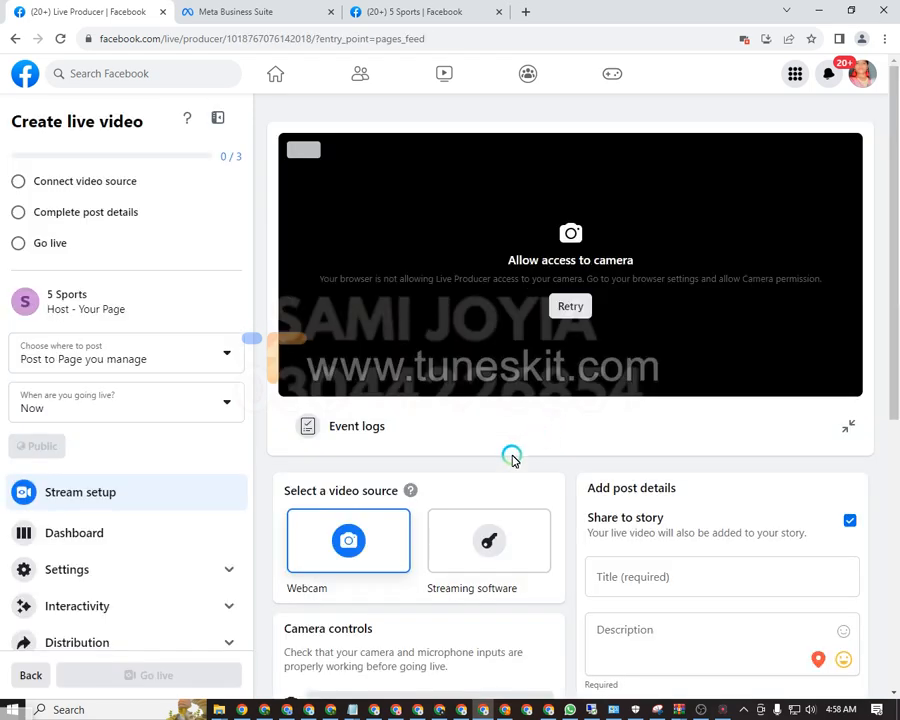
click(497, 534)
scroll(510, 444, down, 4)
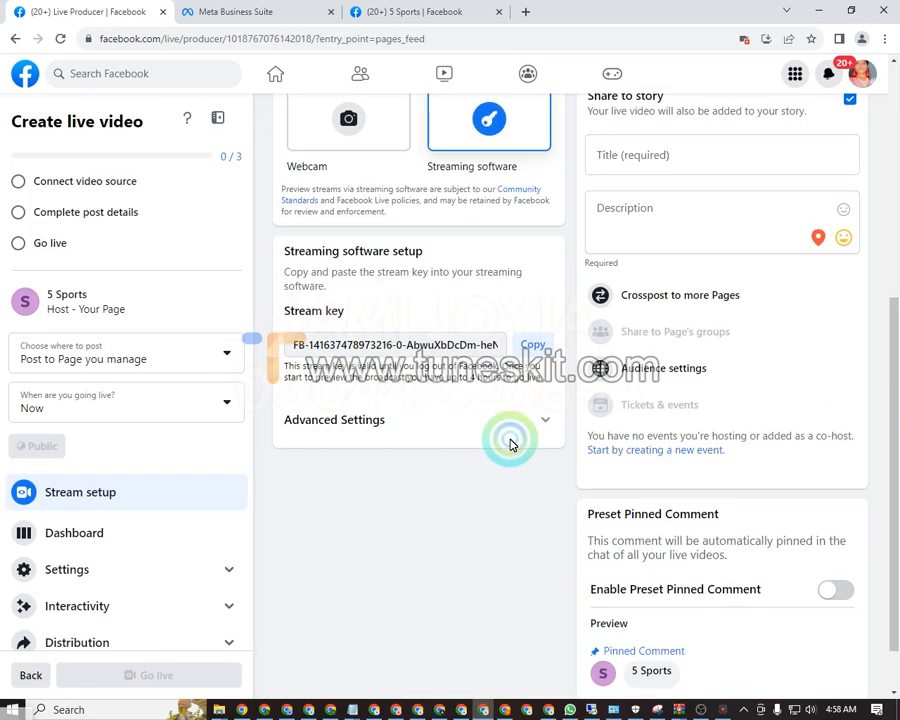
Step: Switch to OBS Studio and add a new Multiple output target named SPORTS 6
click(703, 709)
click(169, 125)
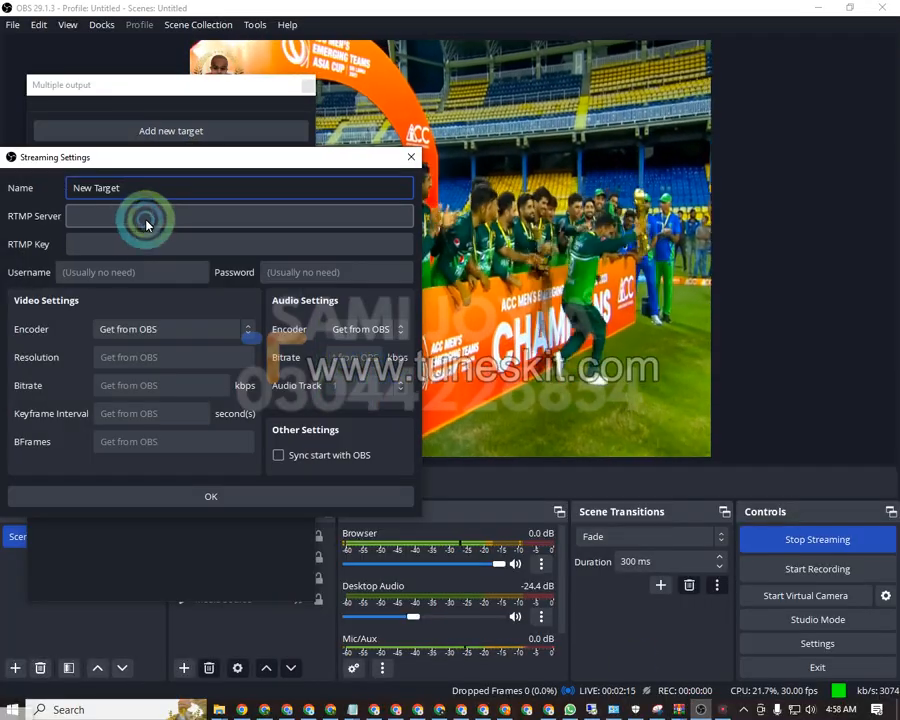
drag(128, 192, 54, 188)
key(BackSpace)
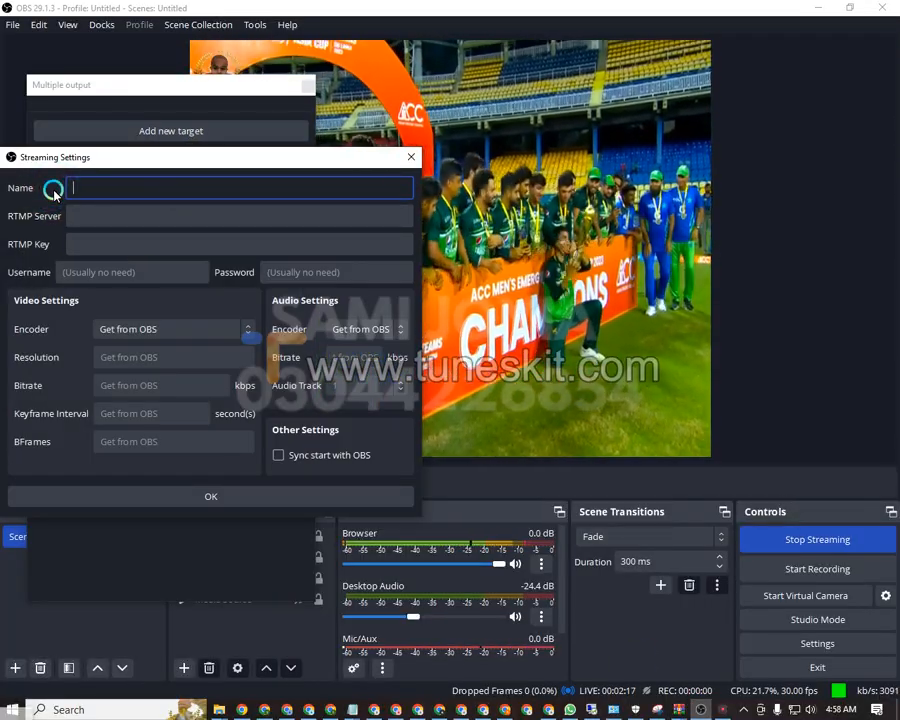
text(SPORTS 6)
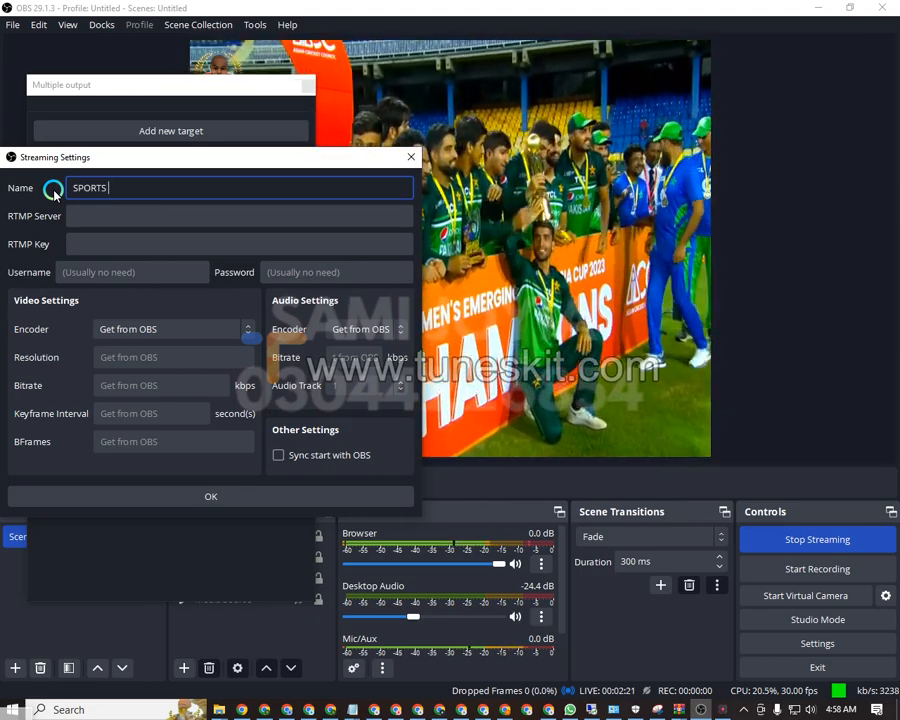
Step: Copy the server URL from 5 Sports' advanced stream settings in Chrome and set rtmps://live-api-s.facebook.com:443/rtmp/ as the SPORTS 6 target's RTMP server in OBS Studio
click(481, 710)
click(480, 418)
scroll(500, 530, down, 1)
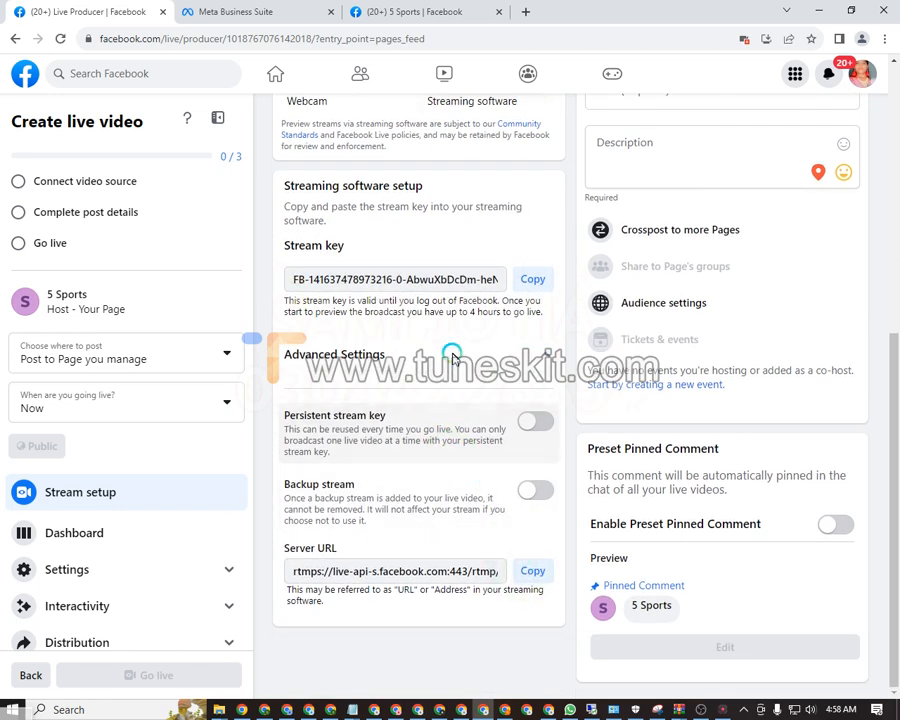
click(704, 710)
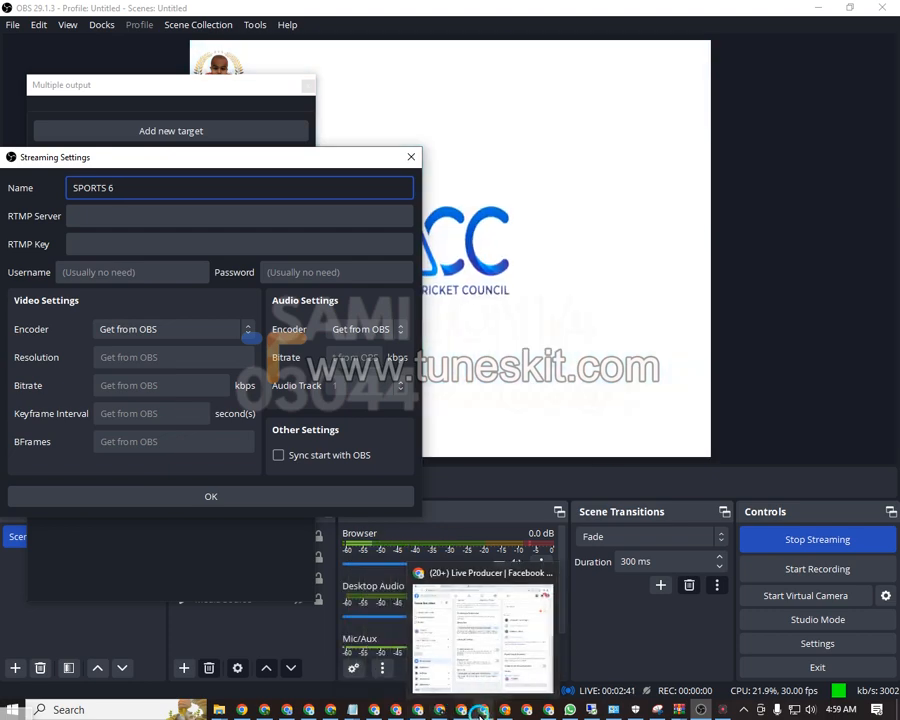
click(481, 710)
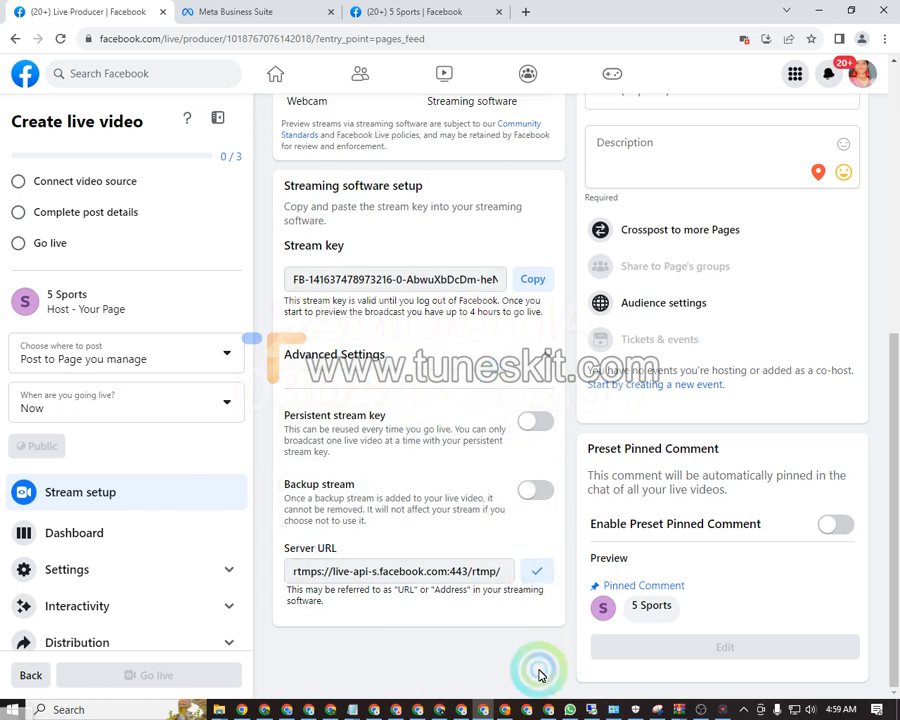
click(697, 708)
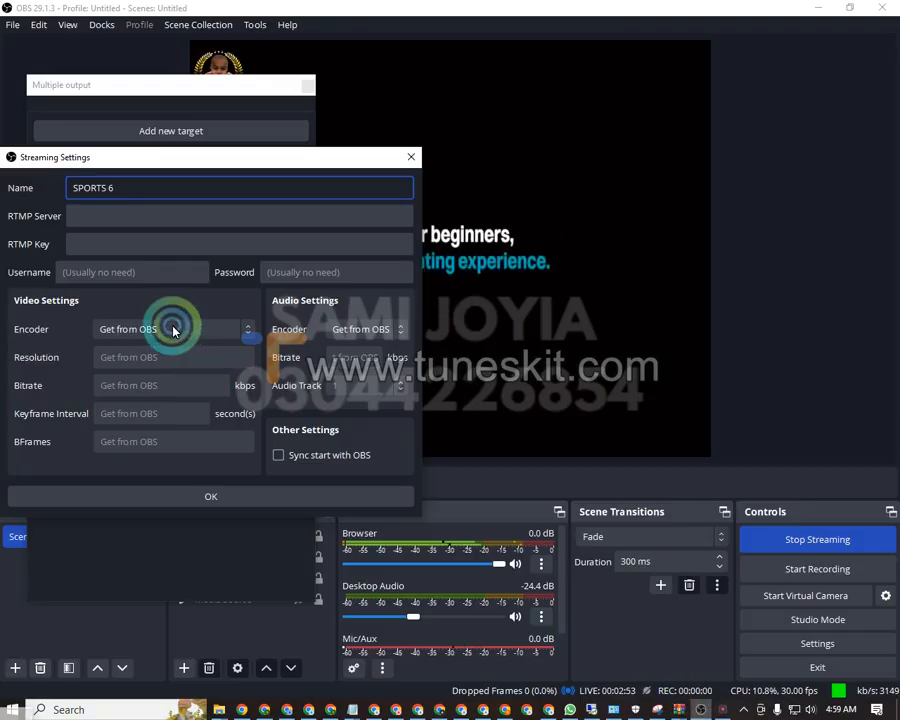
click(109, 215)
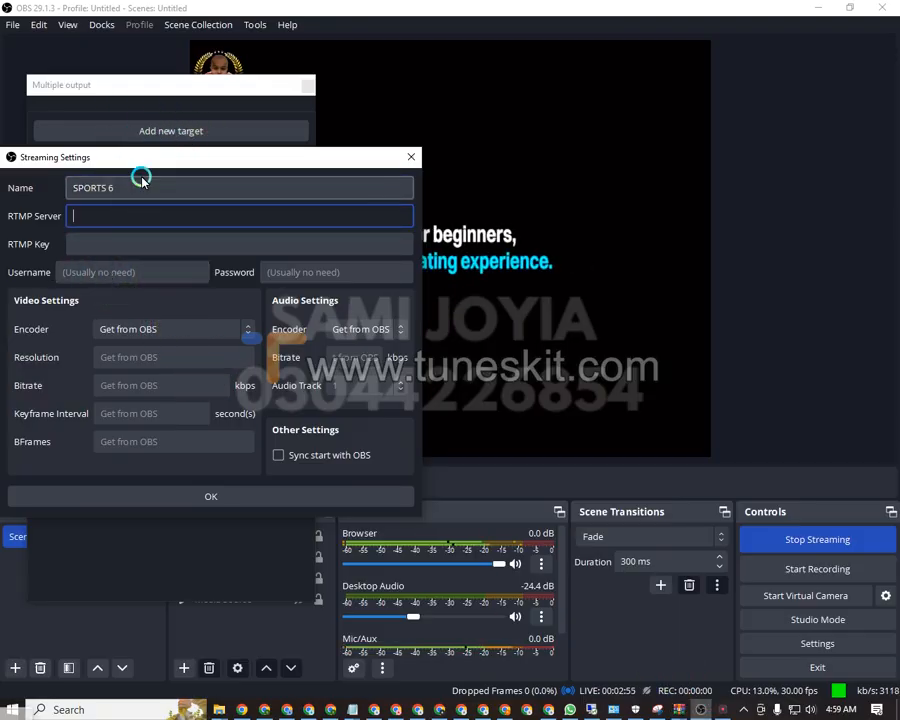
text(rtmps://live-api-s.facebook.com:443/rtmp/)
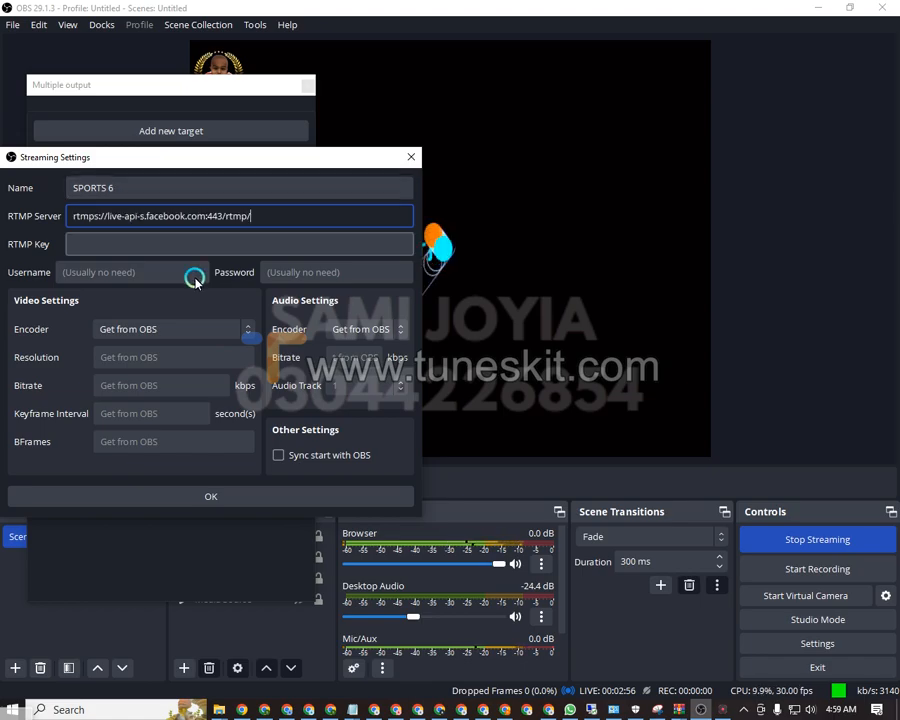
Step: Copy 5 Sports' stream key from Chrome, paste it as the SPORTS 6 target's RTMP key in OBS Studio, save the target and start its output
click(465, 706)
scroll(396, 301, up, 2)
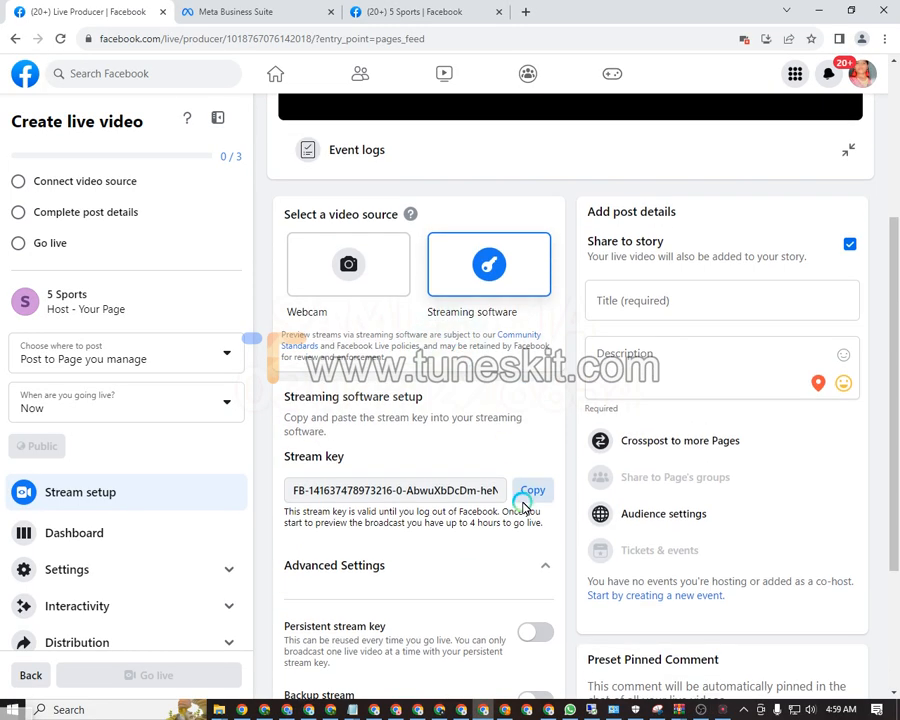
click(477, 710)
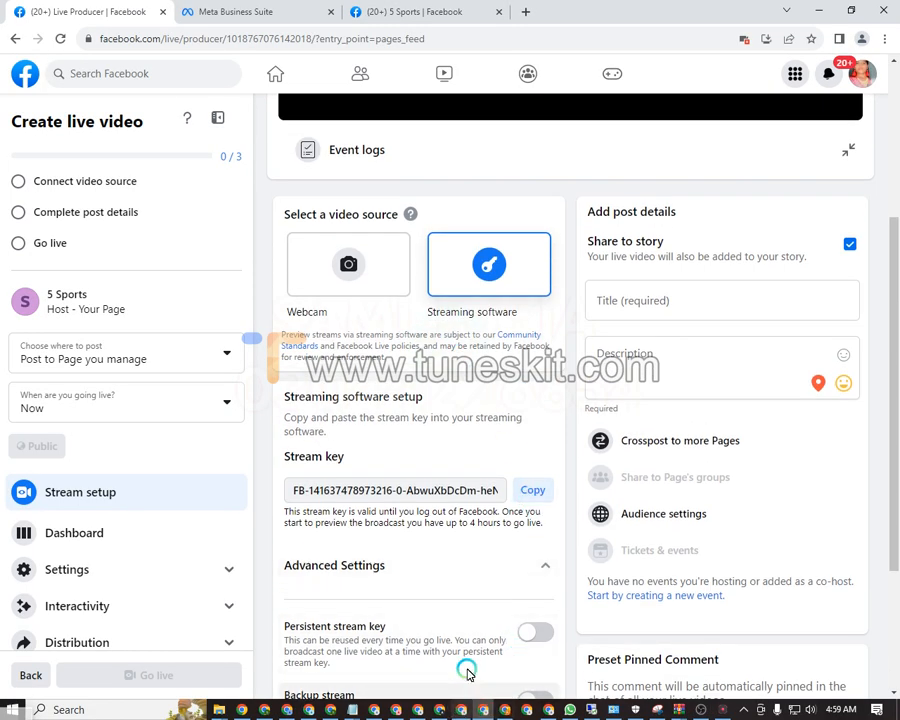
scroll(466, 673, down, 2)
click(530, 280)
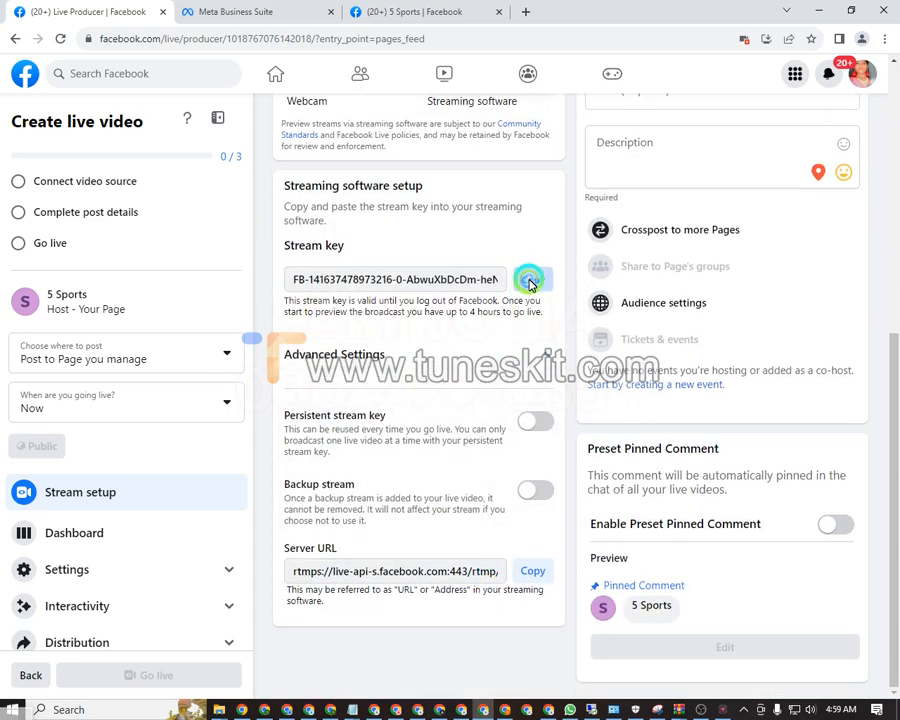
click(699, 709)
click(138, 246)
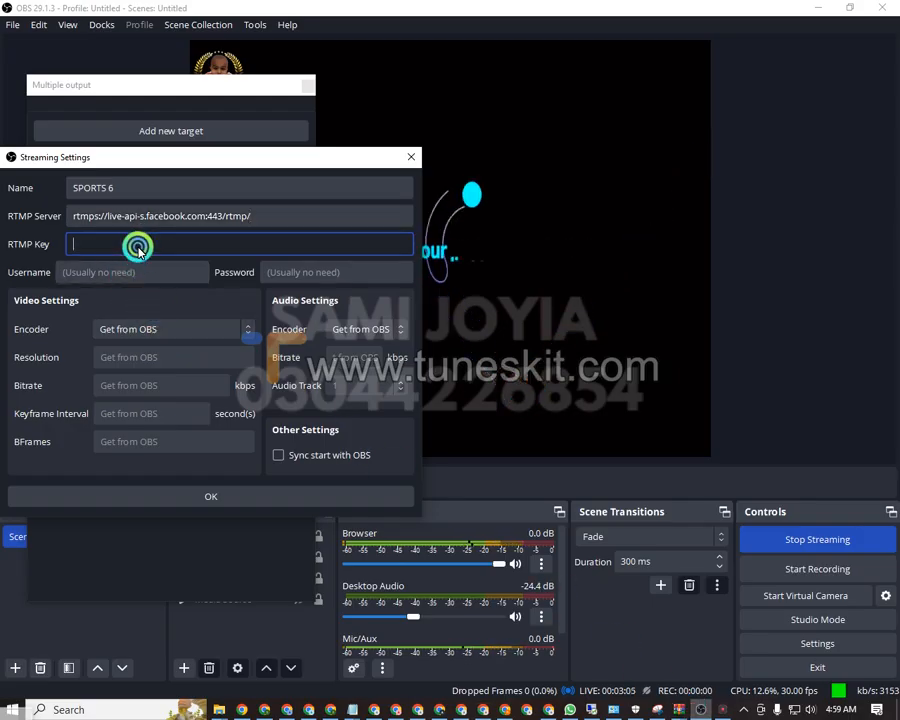
key(ctrl+v)
click(210, 497)
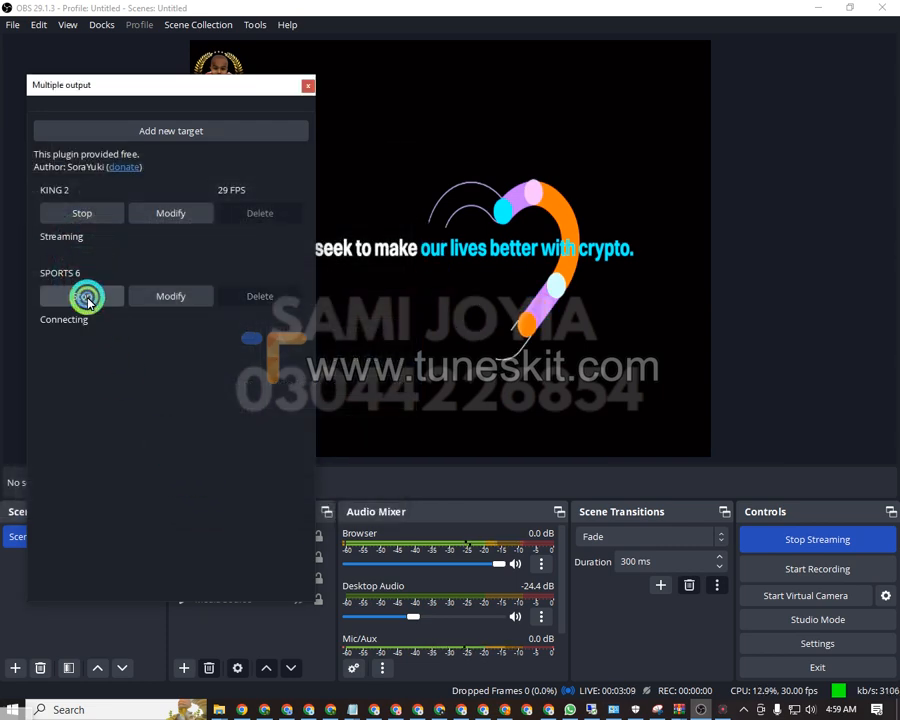
Step: Give 5 Sports' live video post in Chrome the title FSFRDS and the description FDG, and check the stream preview
click(487, 709)
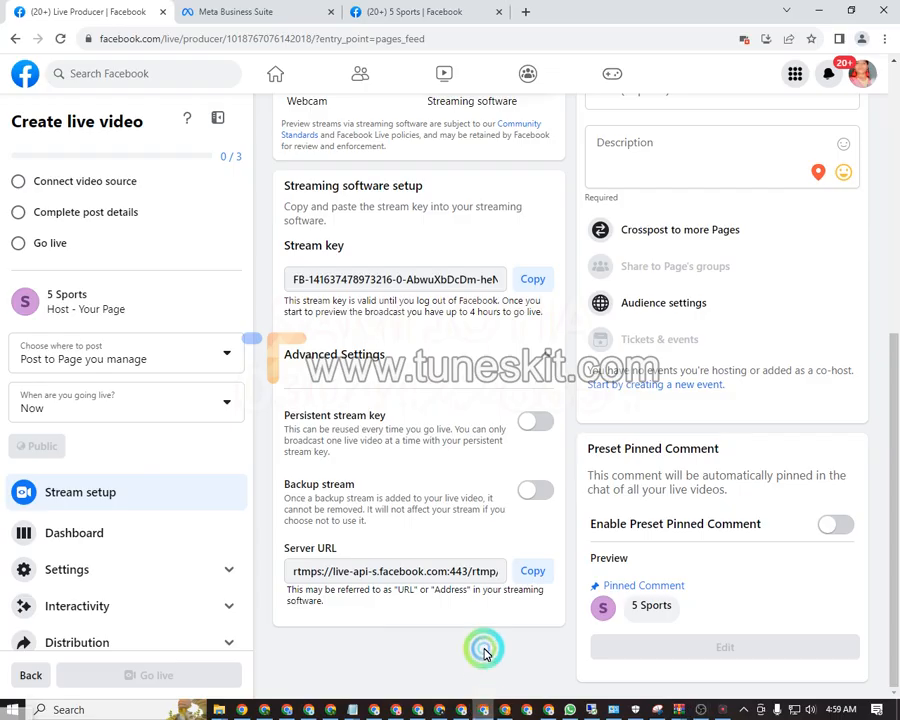
scroll(296, 424, up, 5)
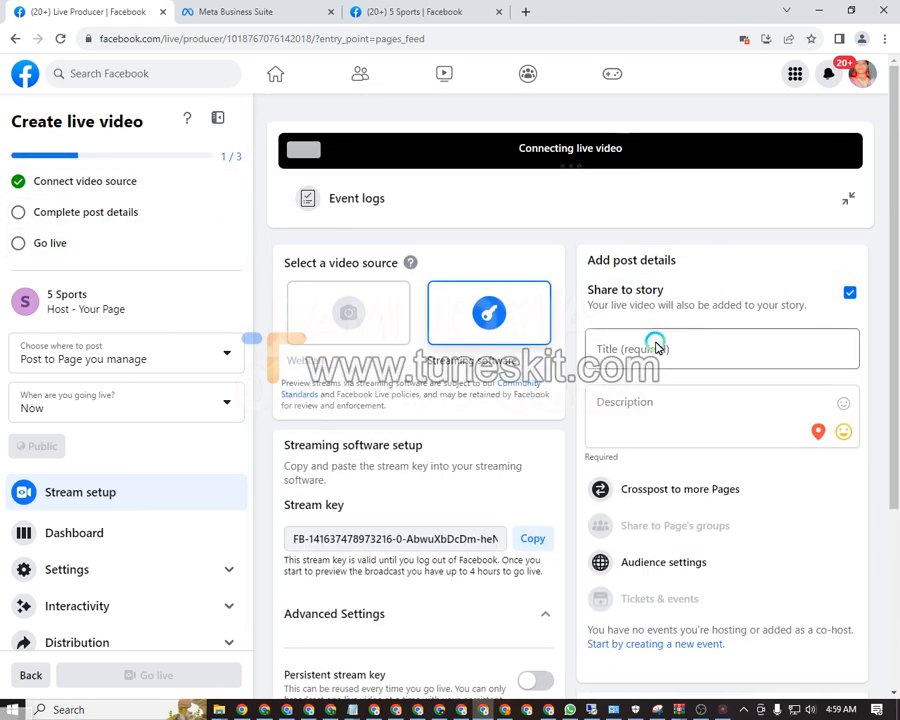
click(658, 346)
text(FSFRDS)
click(638, 420)
text(FDG)
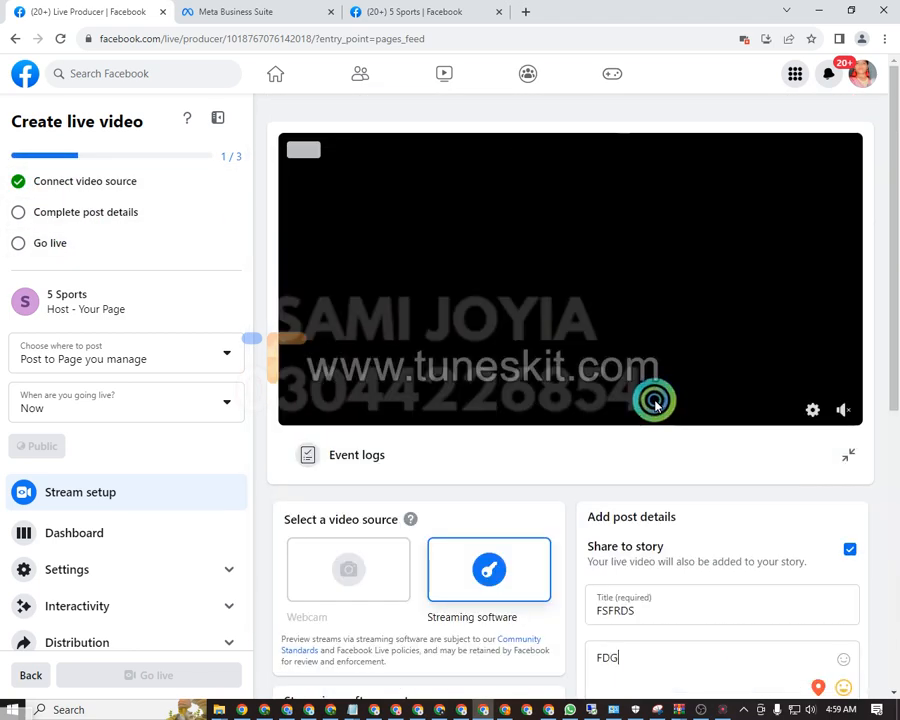
scroll(630, 612, down, 5)
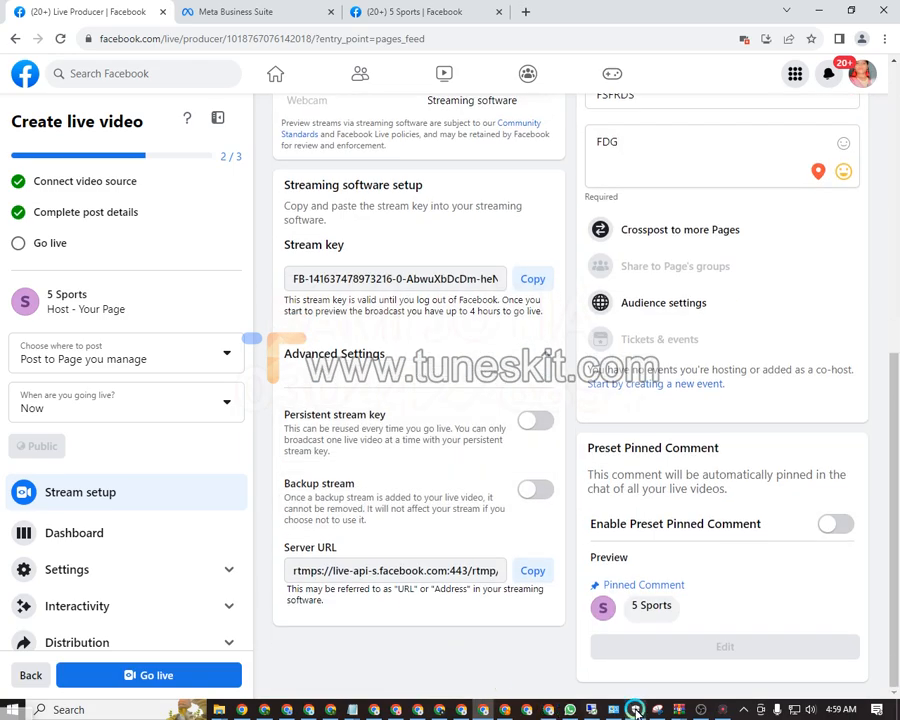
scroll(440, 600, up, 6)
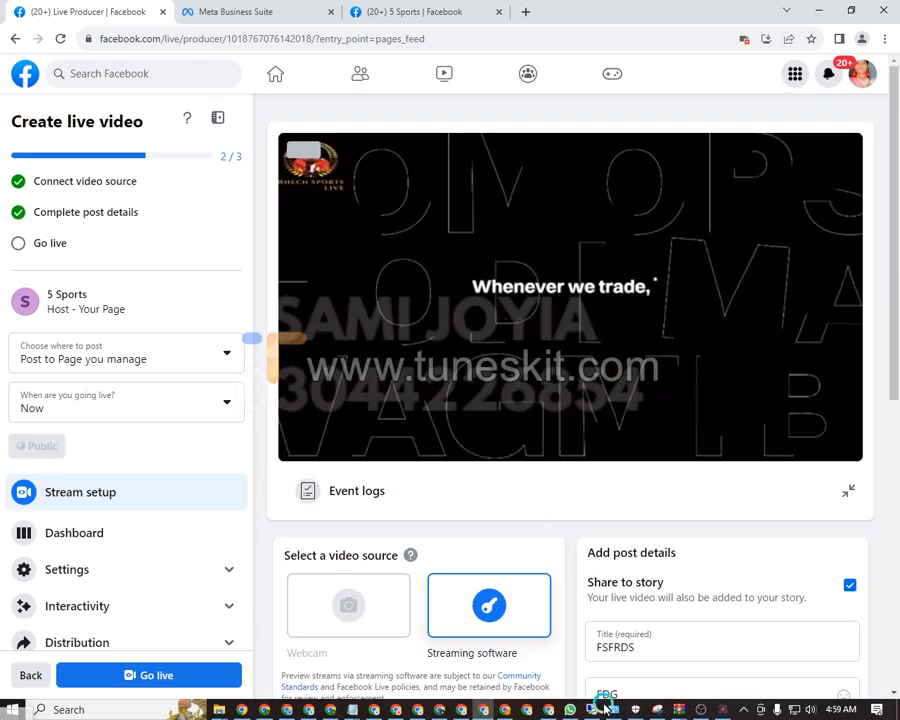
Step: Switch to OBS Studio, dock the Multiple output window above the preview and look over the list of available docks
click(702, 709)
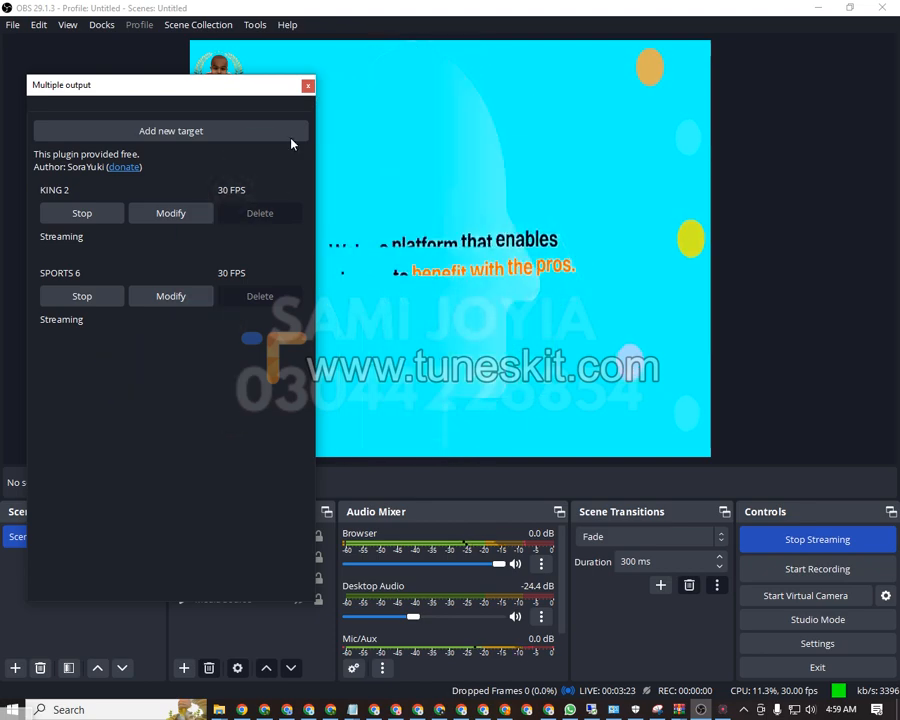
drag(286, 84, 300, 44)
click(874, 42)
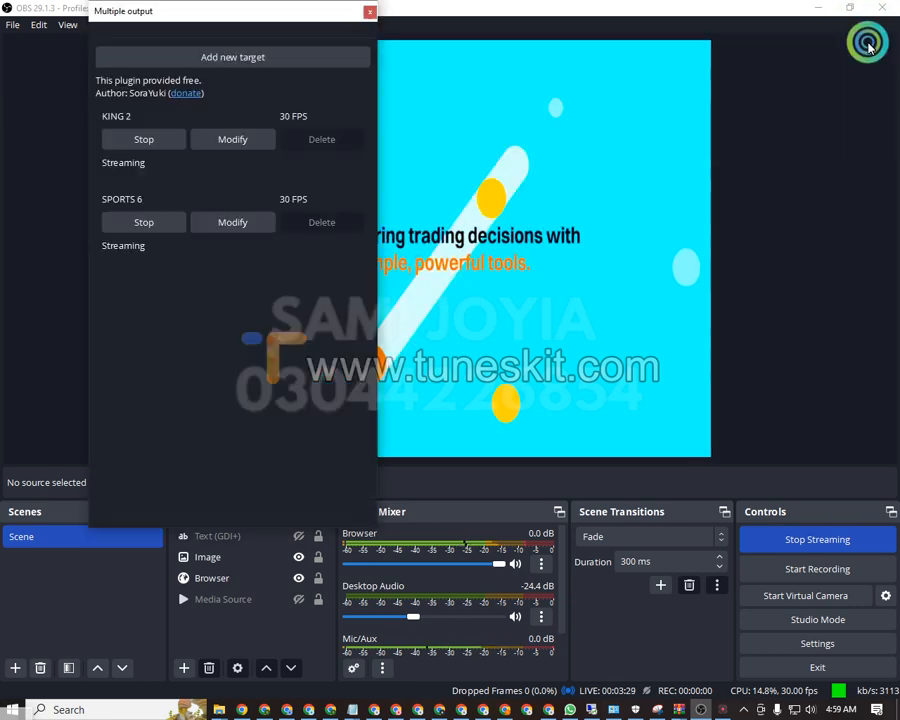
drag(197, 20, 101, 25)
click(101, 25)
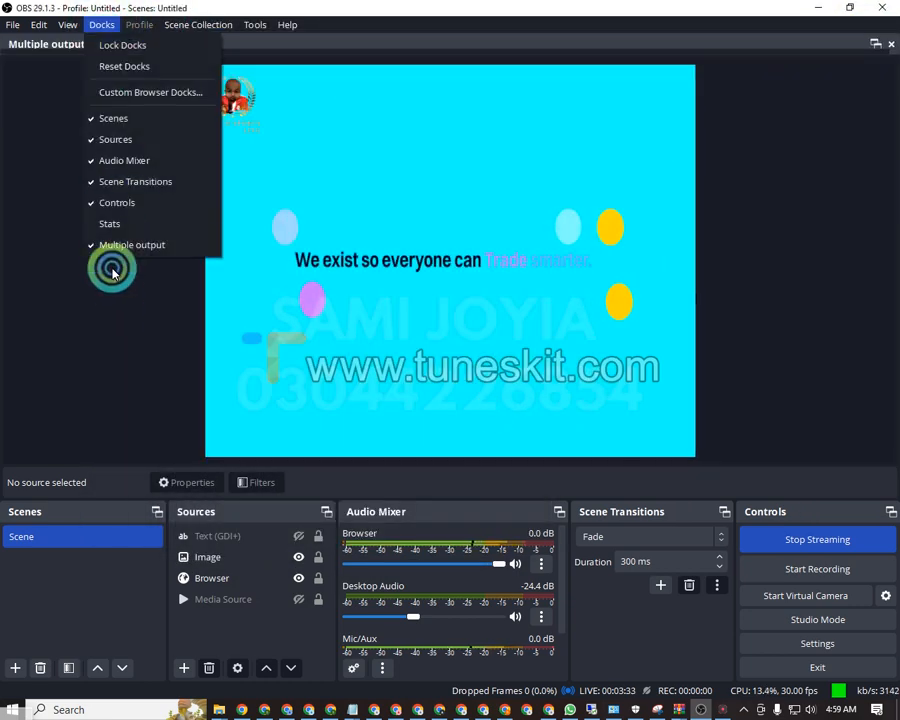
click(173, 358)
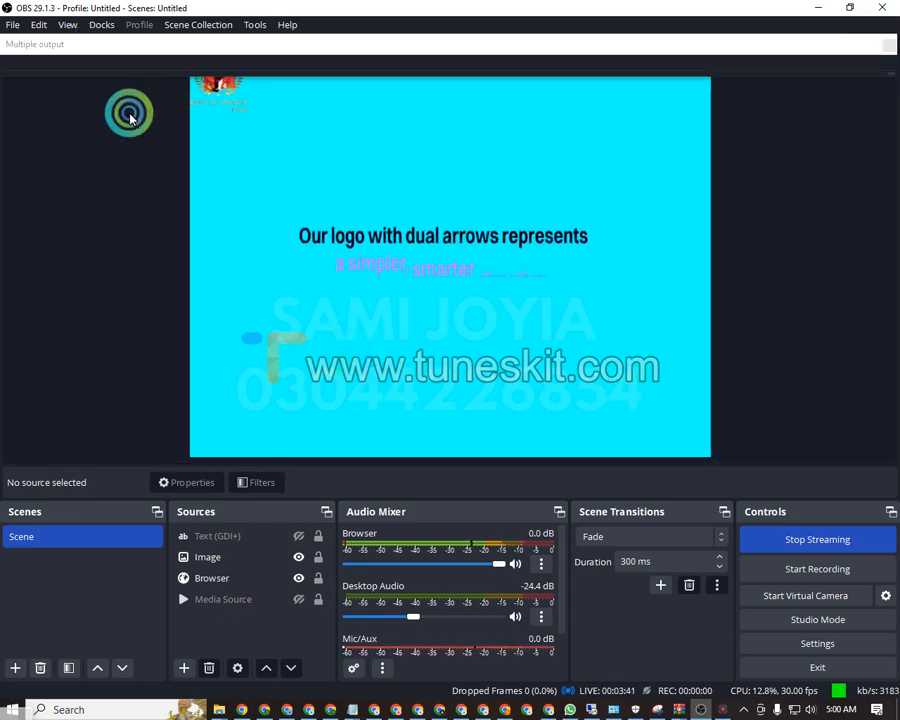
Step: Float the Multiple output window, enlarge its height and return it to its place above the preview
drag(843, 48, 676, 122)
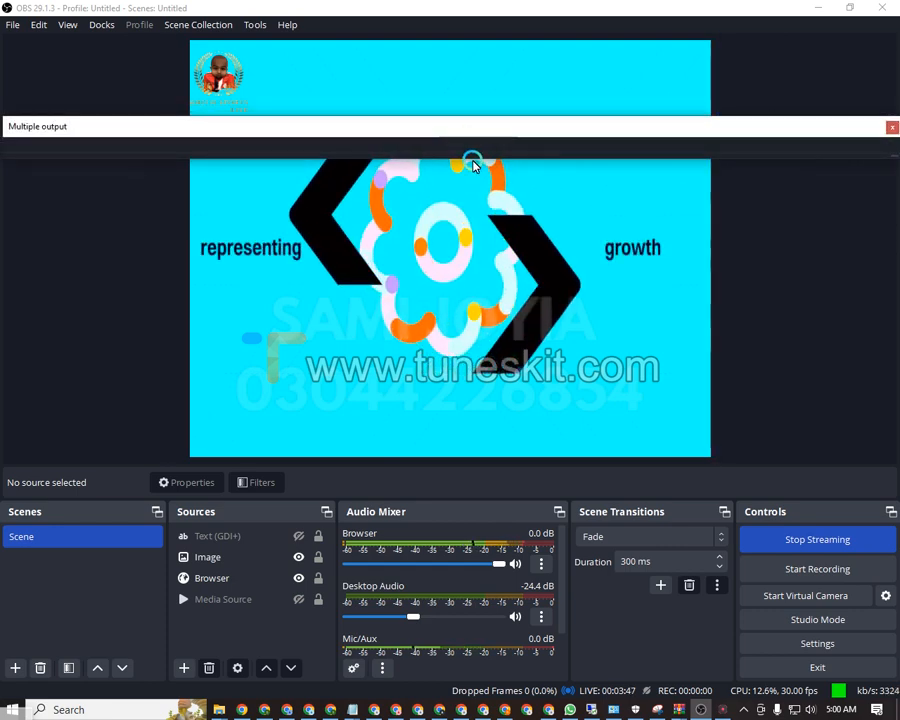
drag(472, 159, 528, 522)
drag(754, 120, 624, 107)
drag(771, 204, 378, 128)
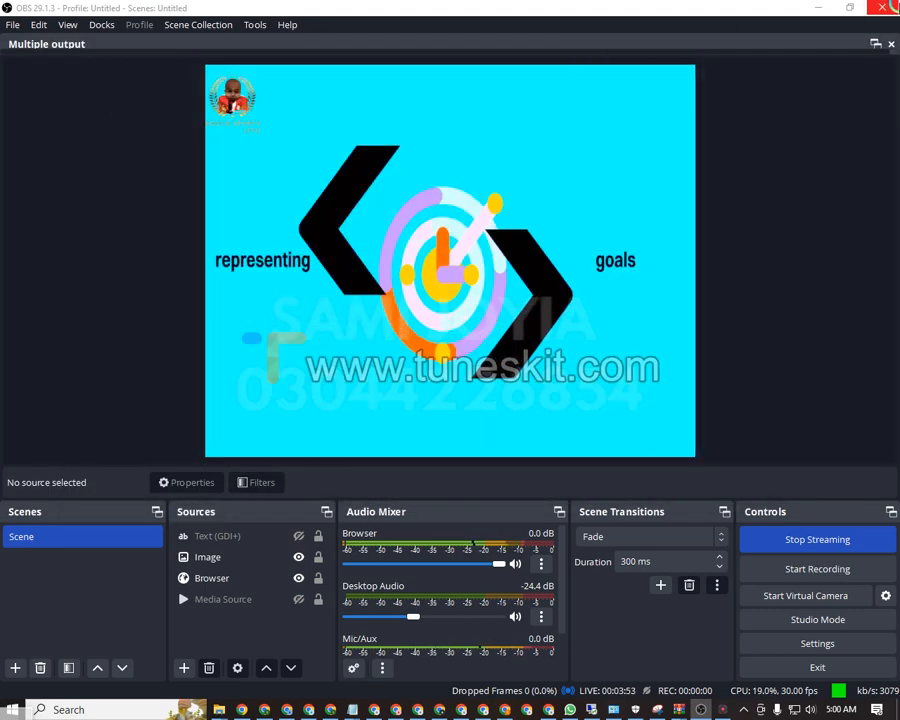
Step: Undock the Multiple output window to inspect the KING 2 and SPORTS 6 targets, and dock it above the preview again
click(871, 43)
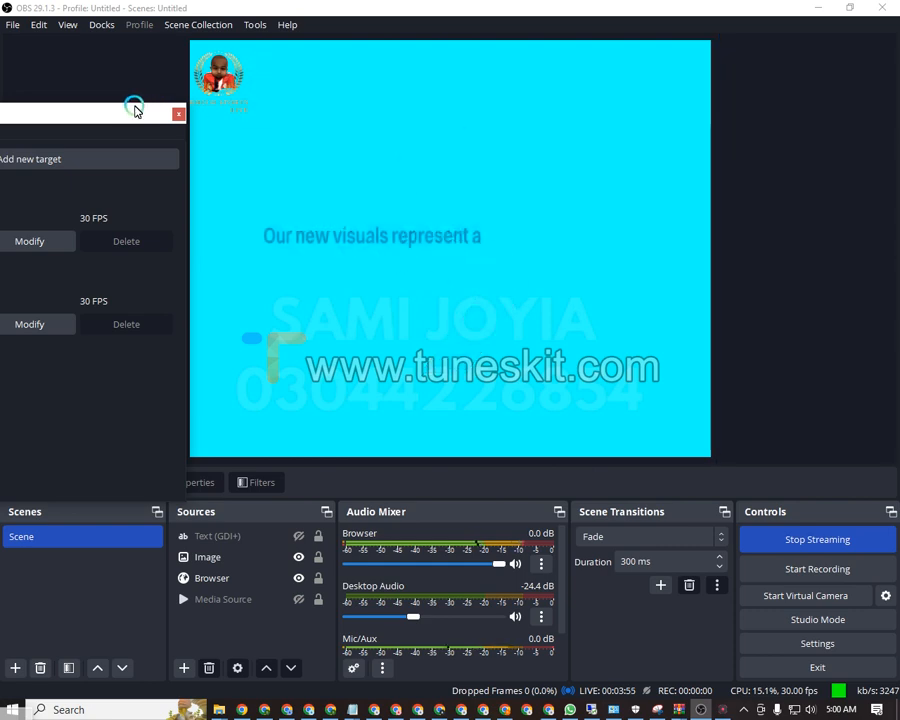
drag(132, 113, 371, 137)
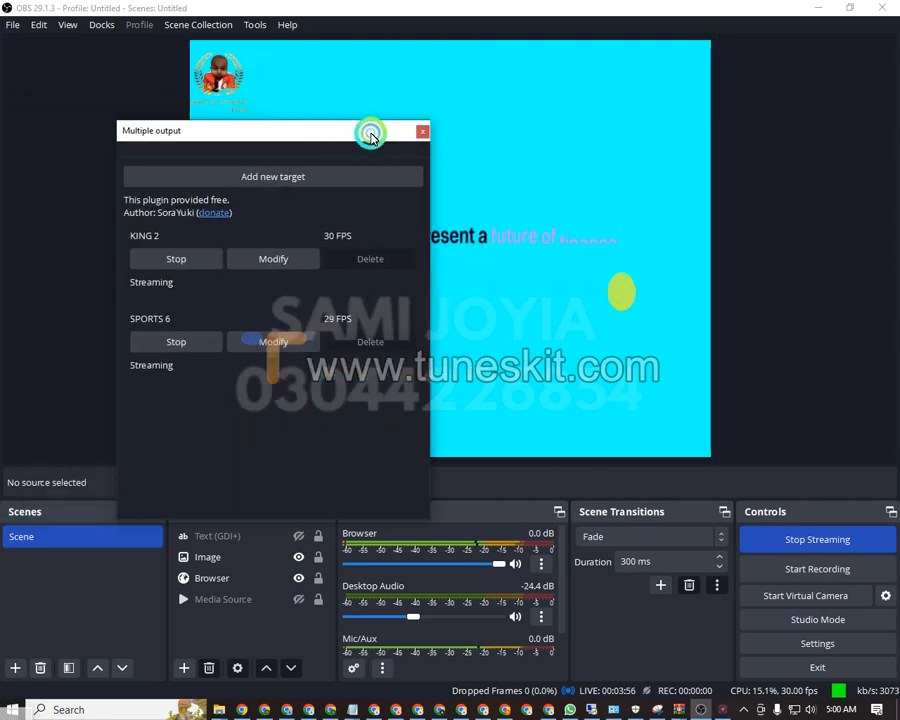
click(284, 343)
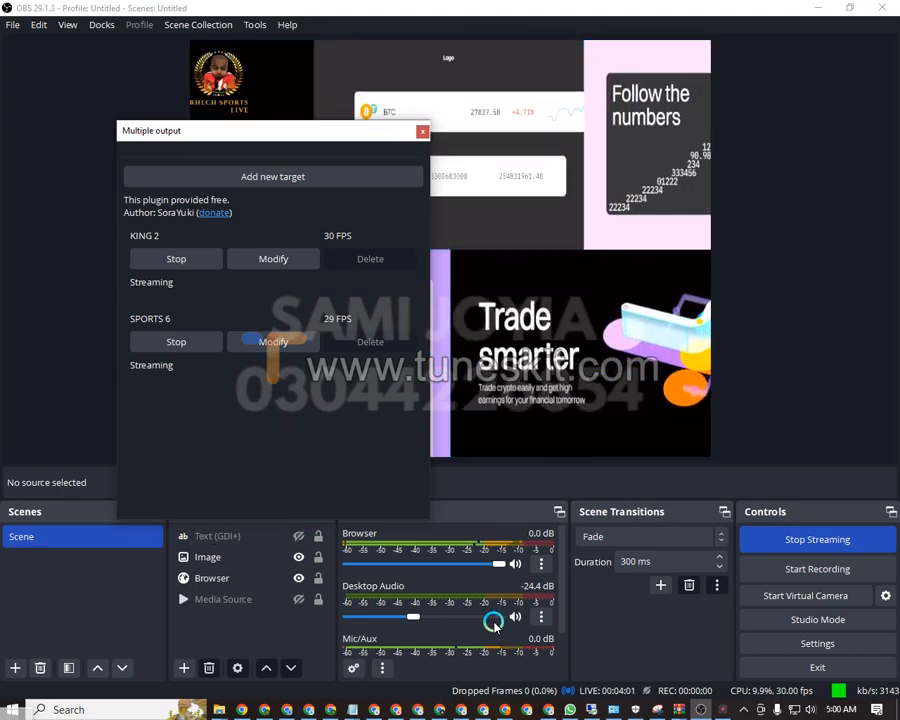
drag(334, 134, 240, 60)
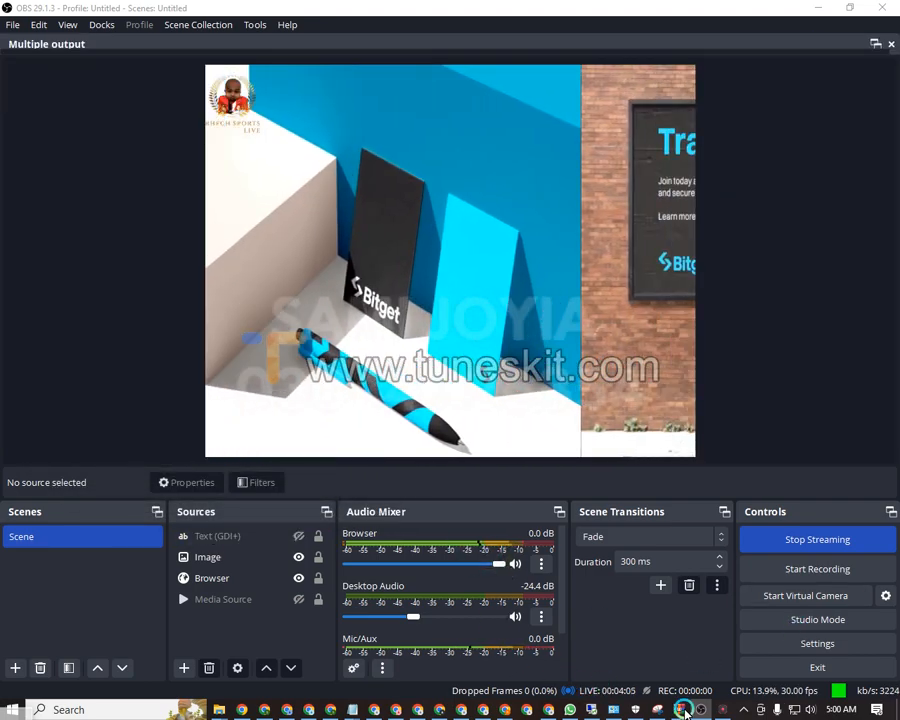
Step: Switch to Chrome to view King 2's live setup and the in-stream ads eligibility criteria for the 6 Sports Page
click(489, 710)
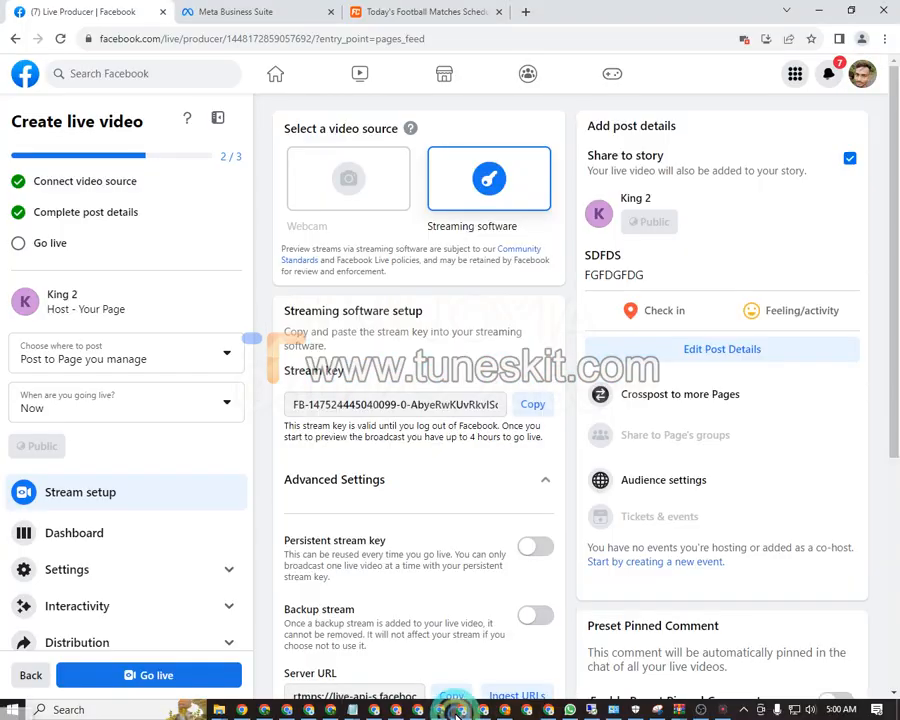
mouse_move(422, 708)
click(420, 630)
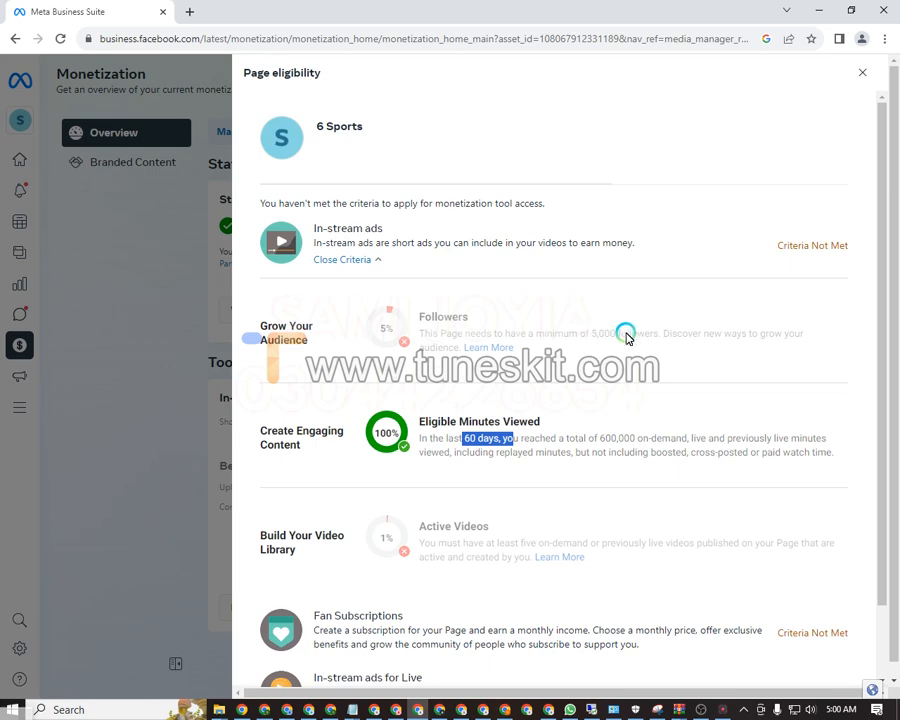
click(745, 710)
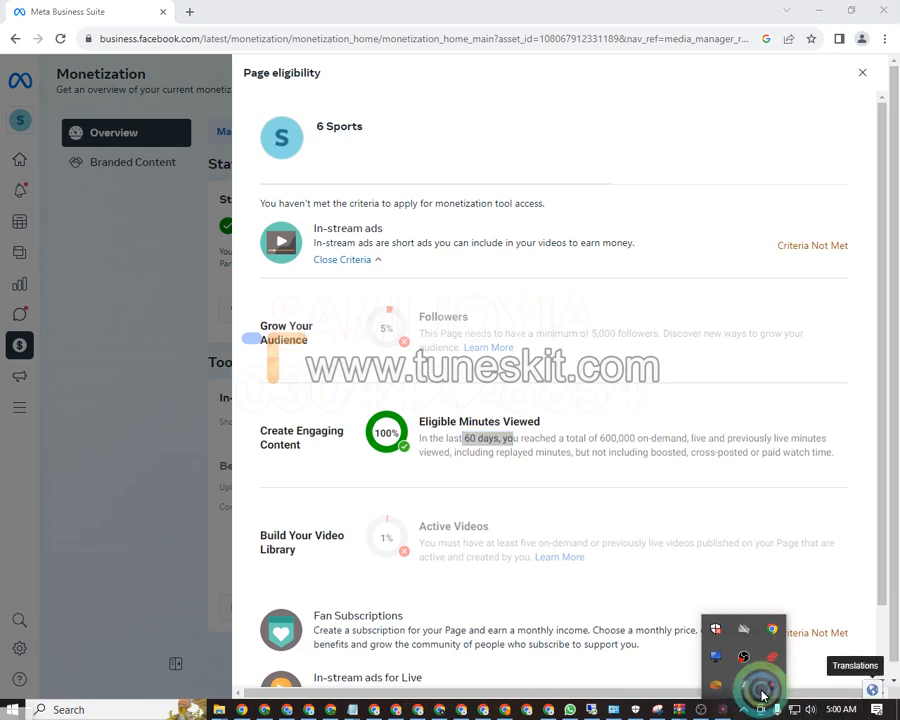
click(762, 690)
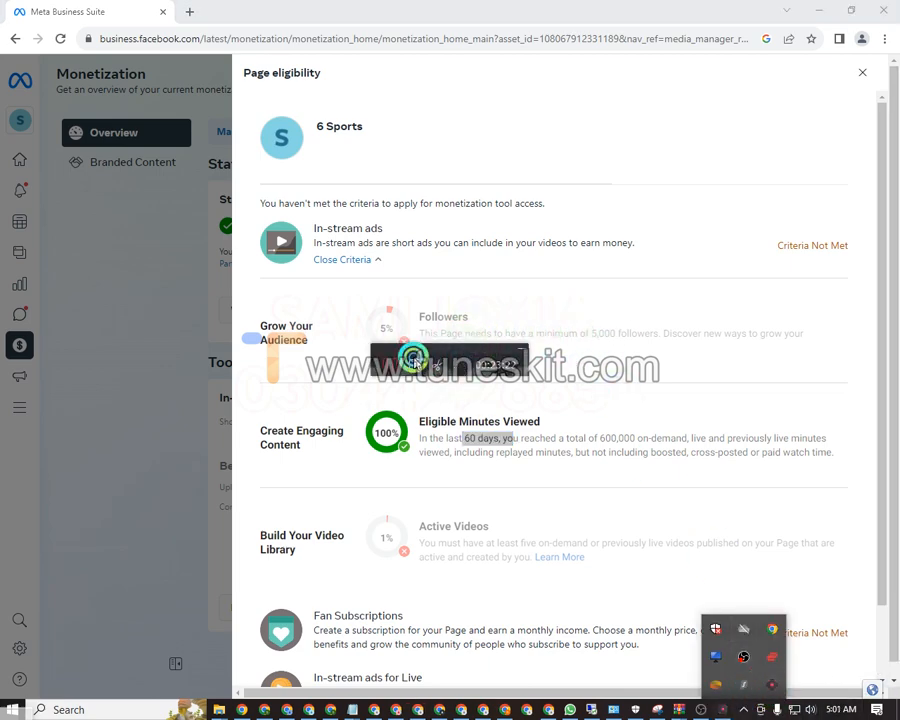